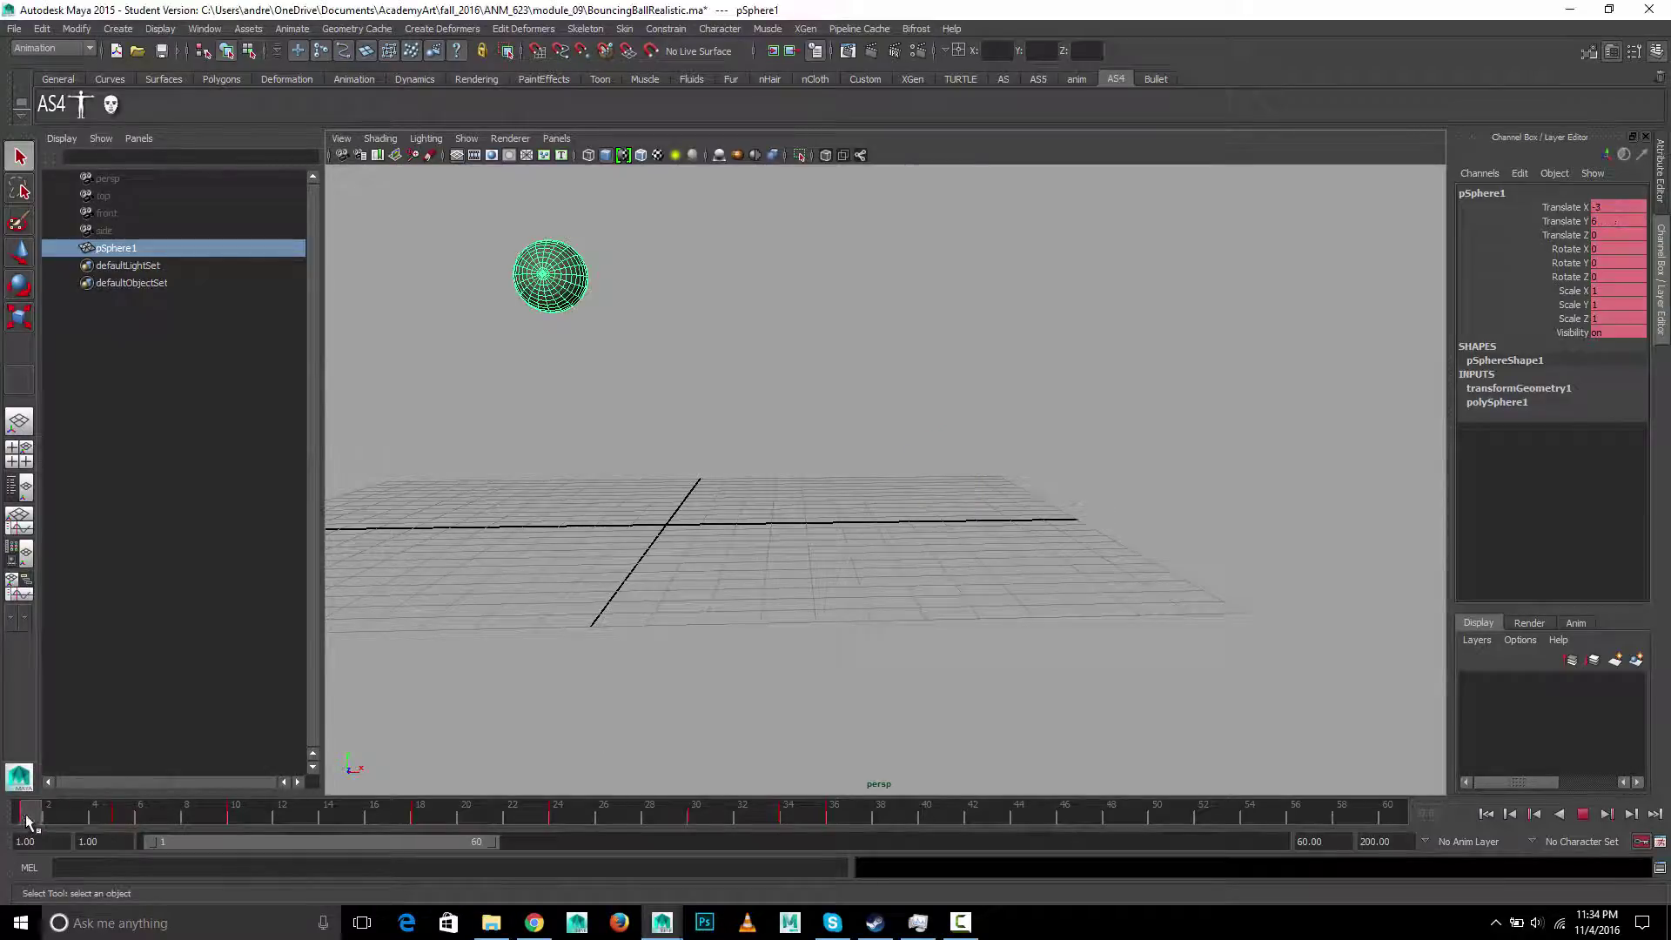
Play back the existing ball bounce animation and return the timeline to frame 1.
drag(686, 822, 3, 816)
key(alt+v)
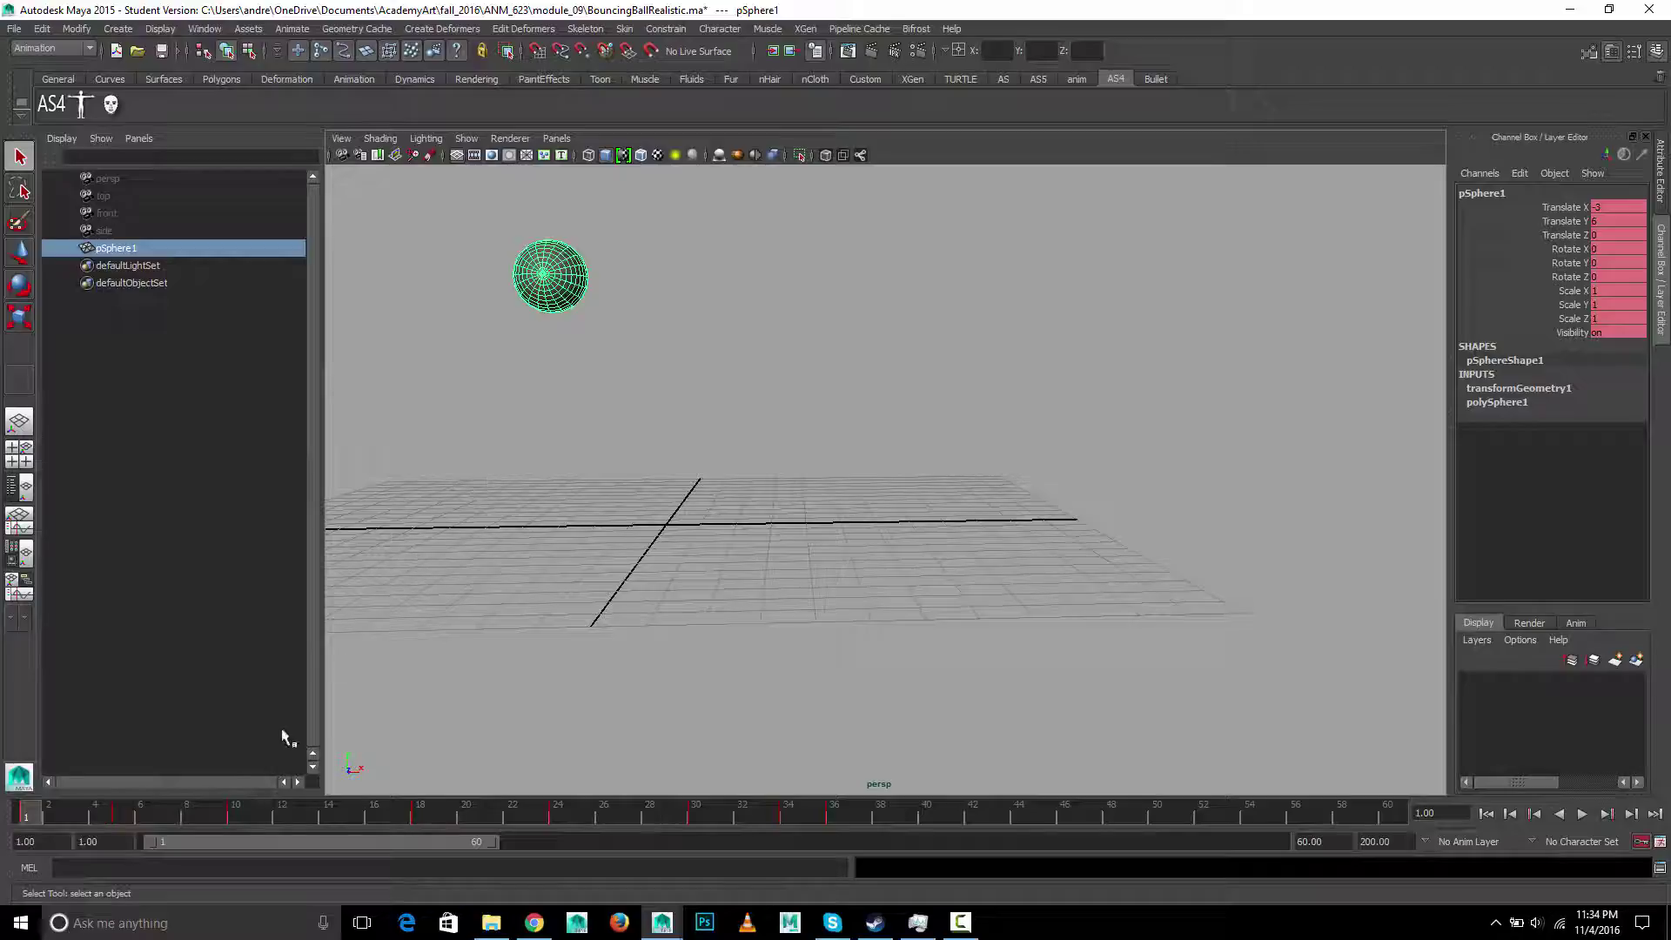
key(alt+v)
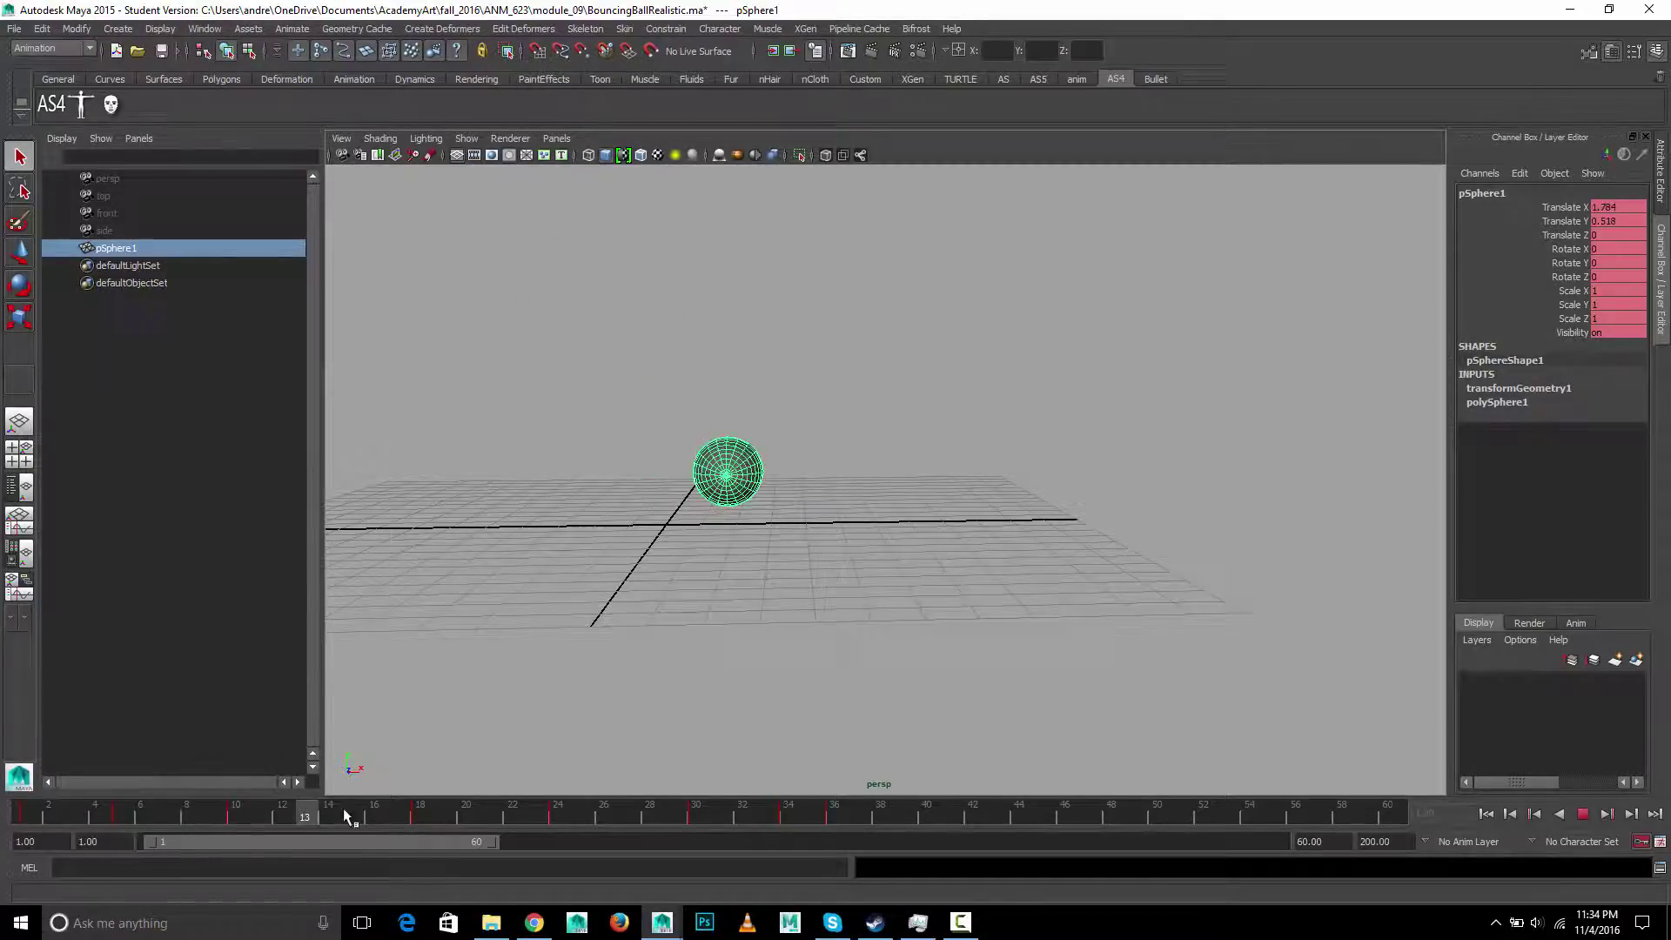
key(alt+shift+v)
key(alt+v)
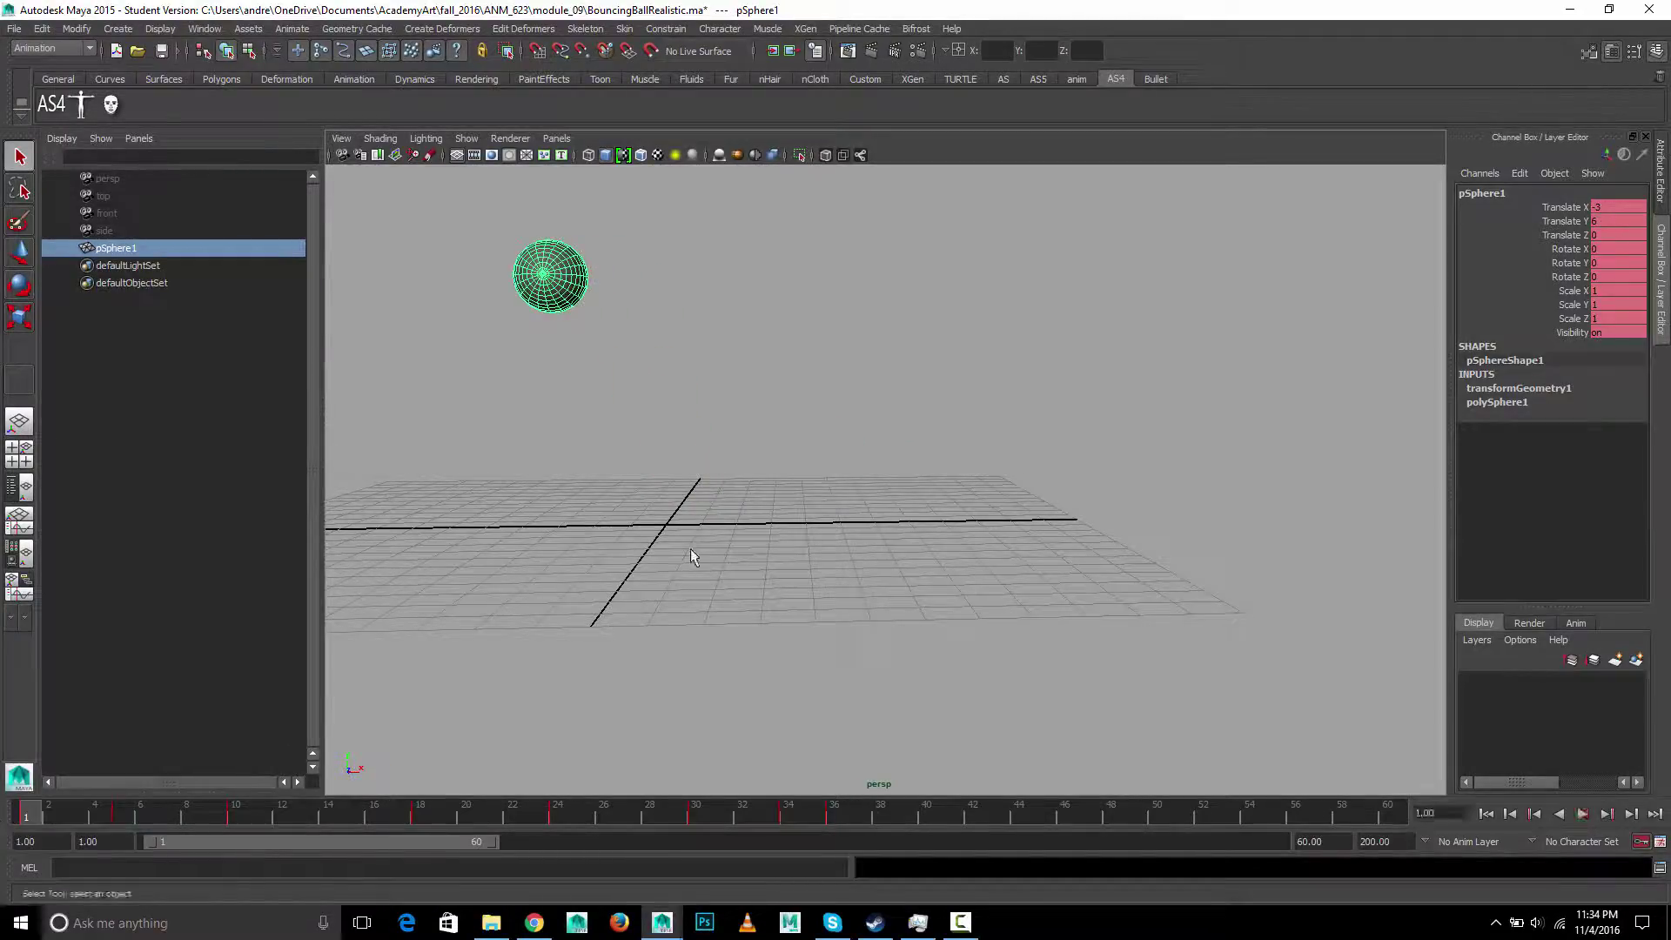
Try rotating the sphere about -49 degrees on Z around the pivot at its base, and undo the rotation.
key(w)
key(space)
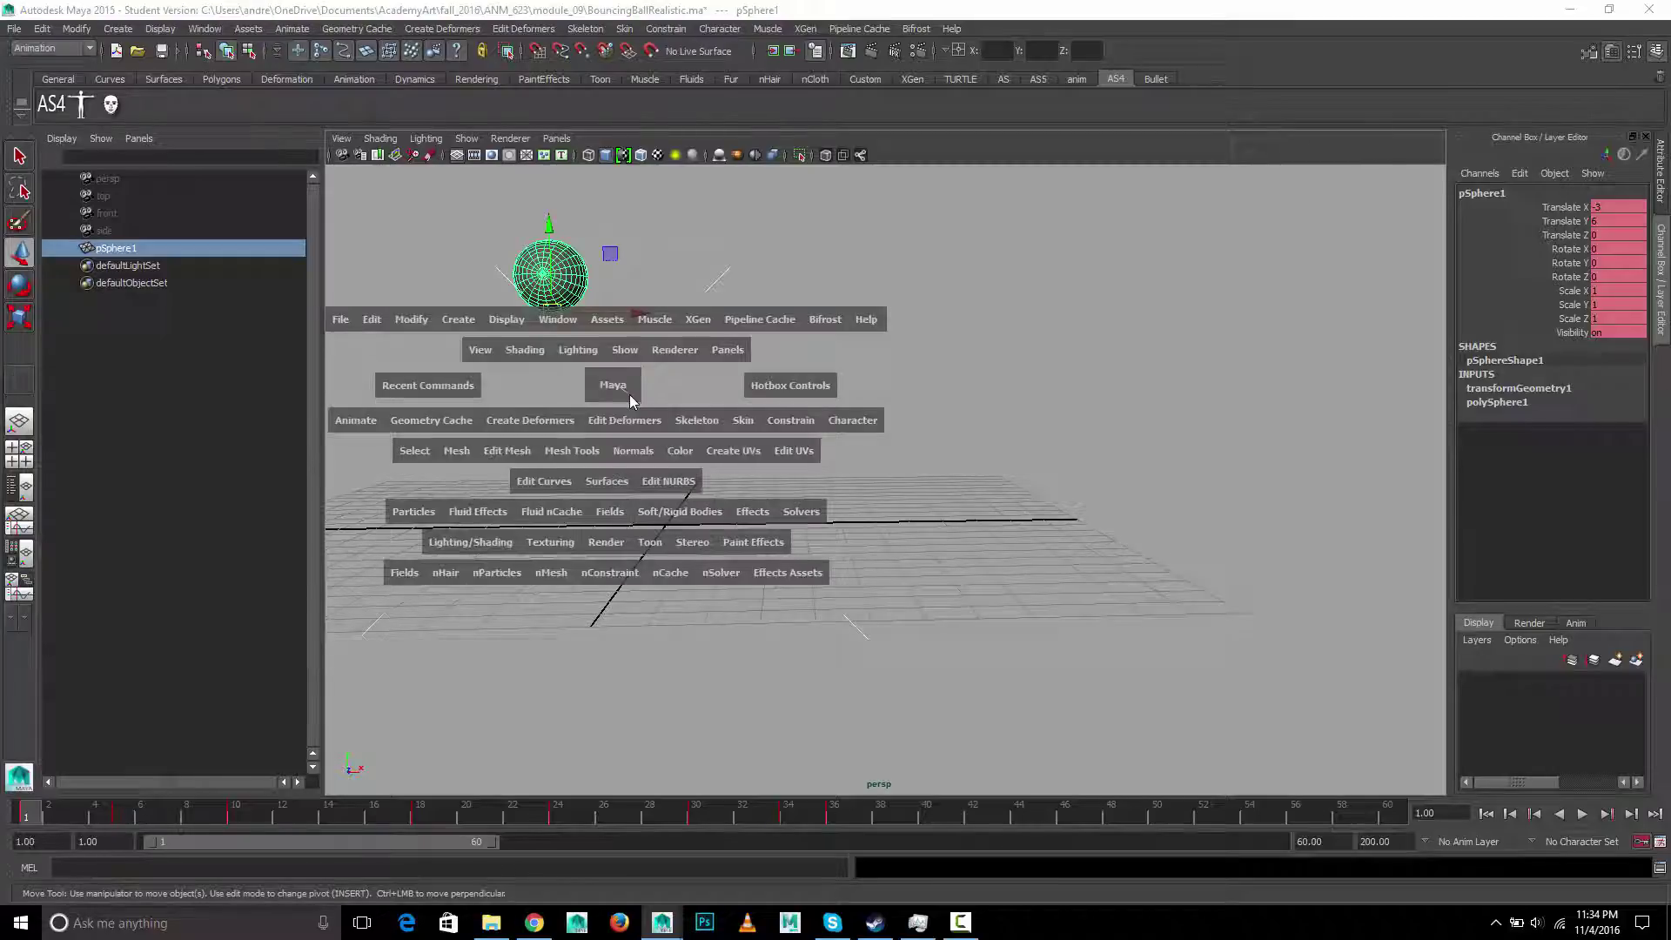
alt+drag(579, 329, 589, 334)
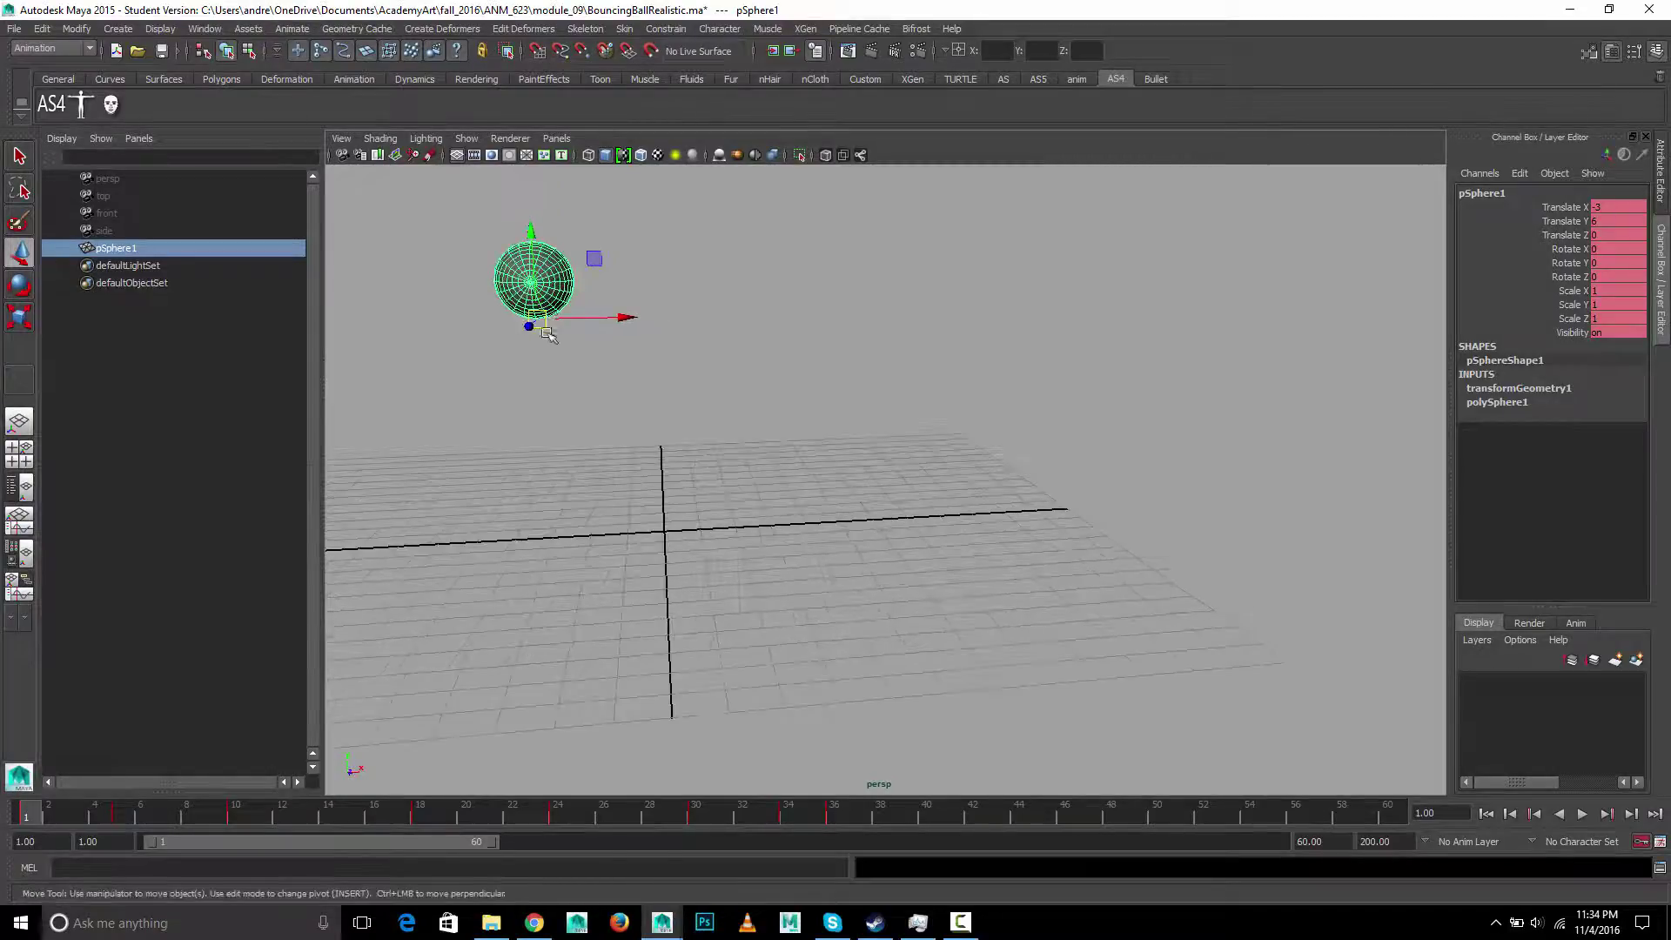
key(e)
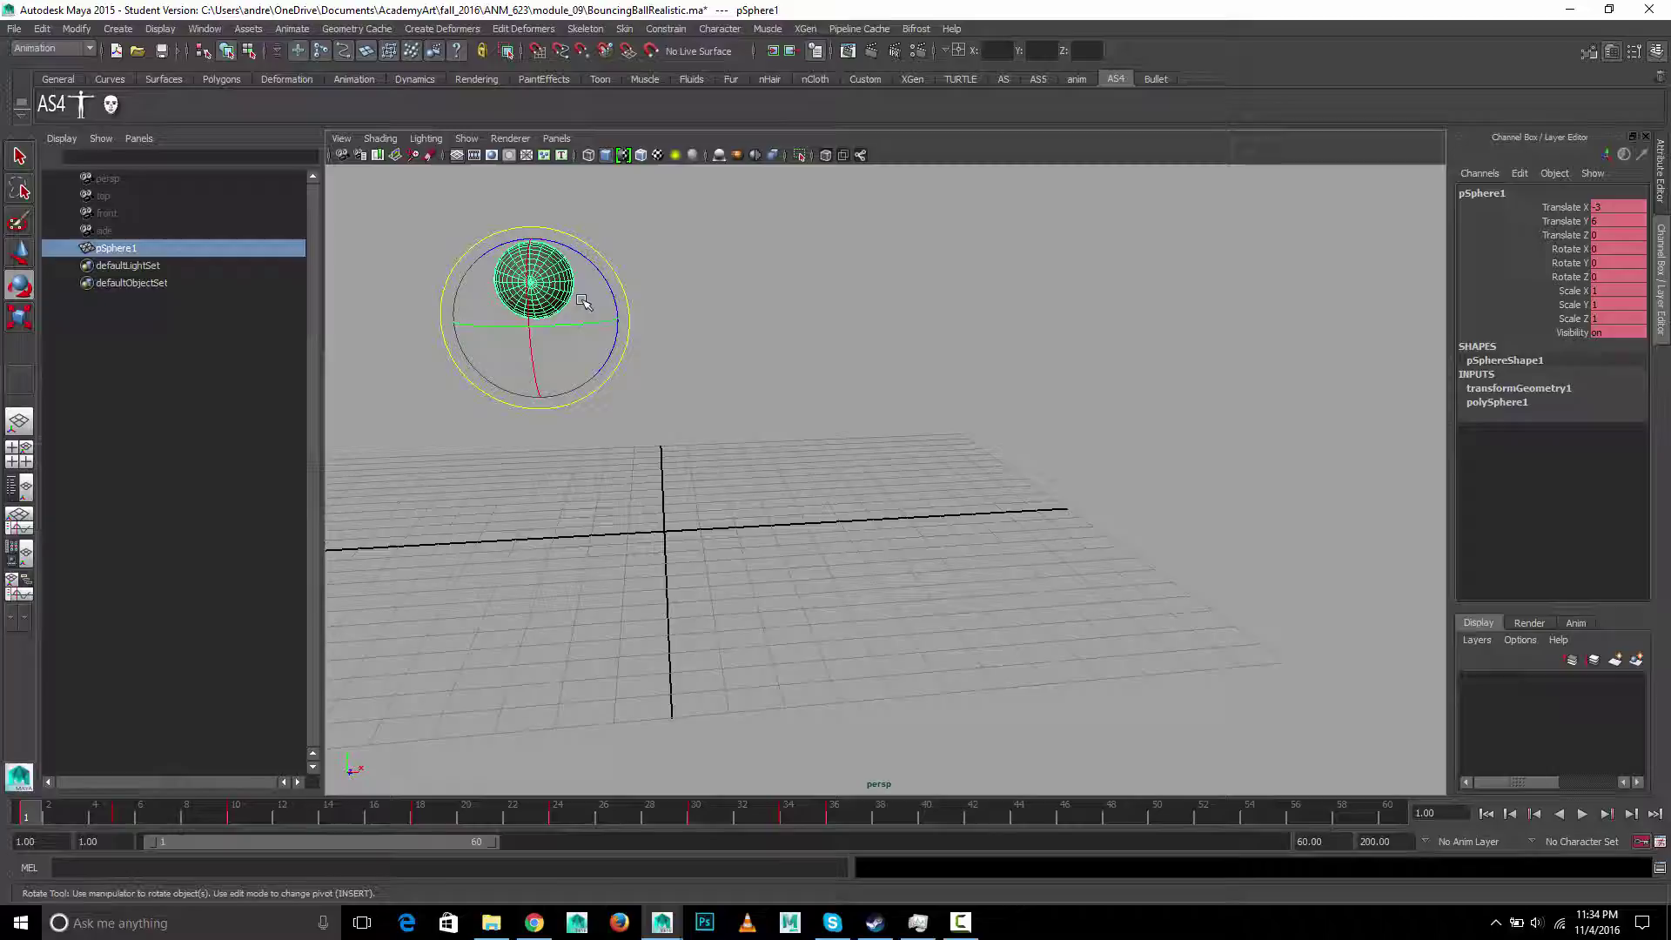
drag(606, 279, 600, 335)
key(ctrl+z)
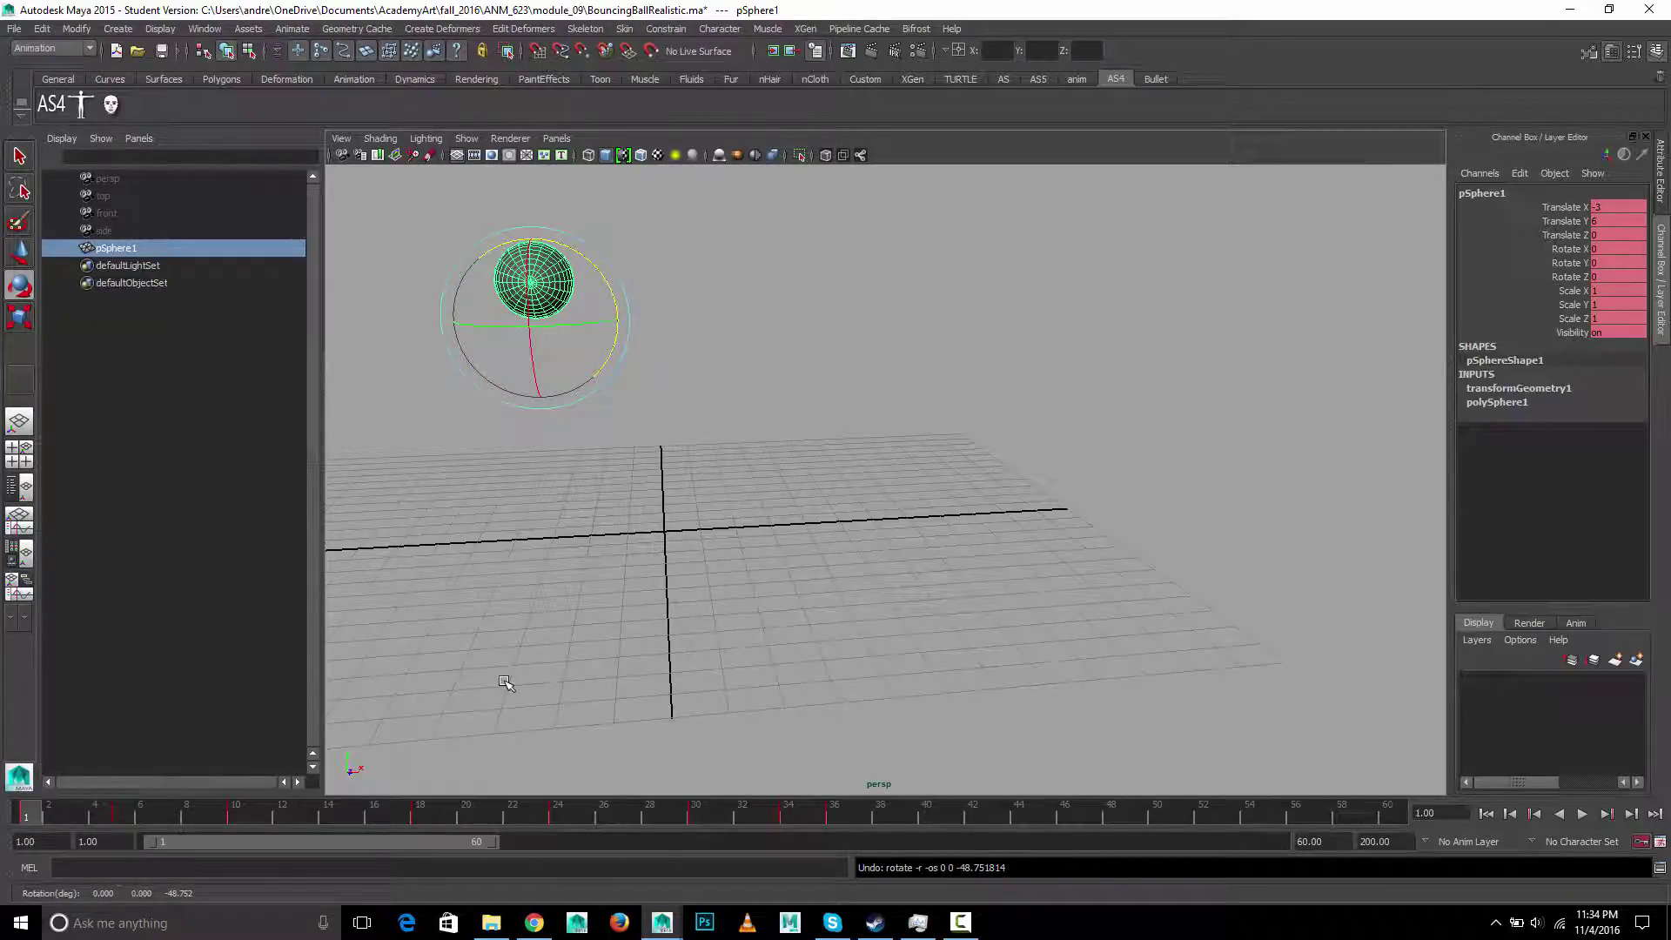
Center the sphere's pivot and test it at frame 1 with a small Z rotation that is undone.
click(77, 28)
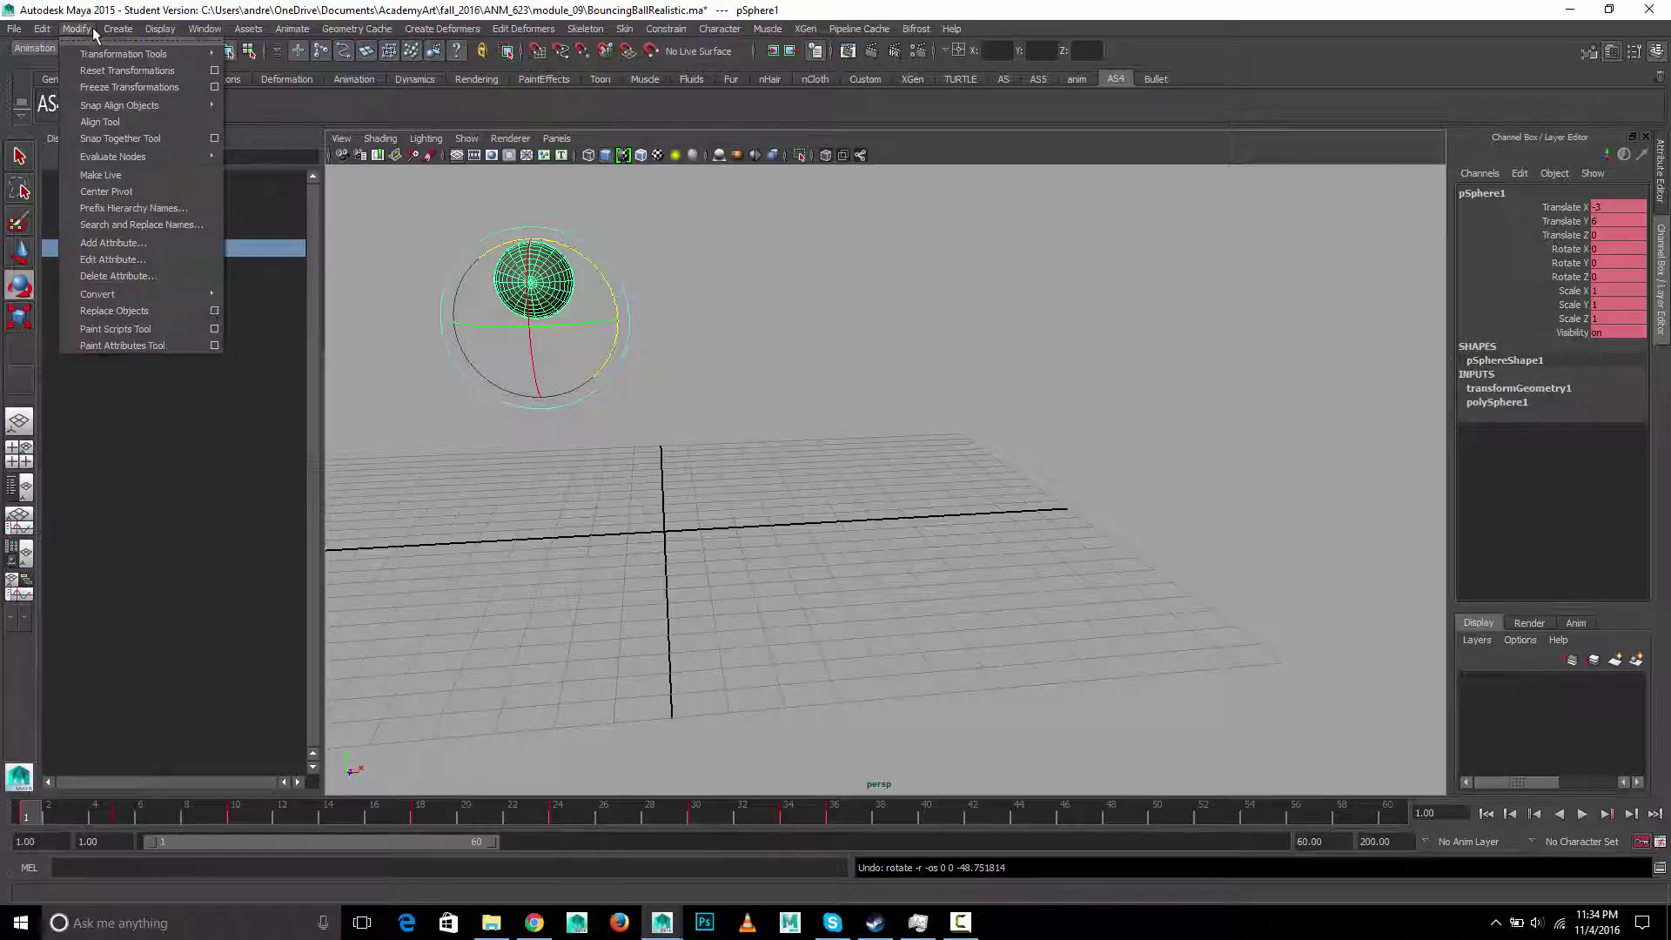
click(166, 188)
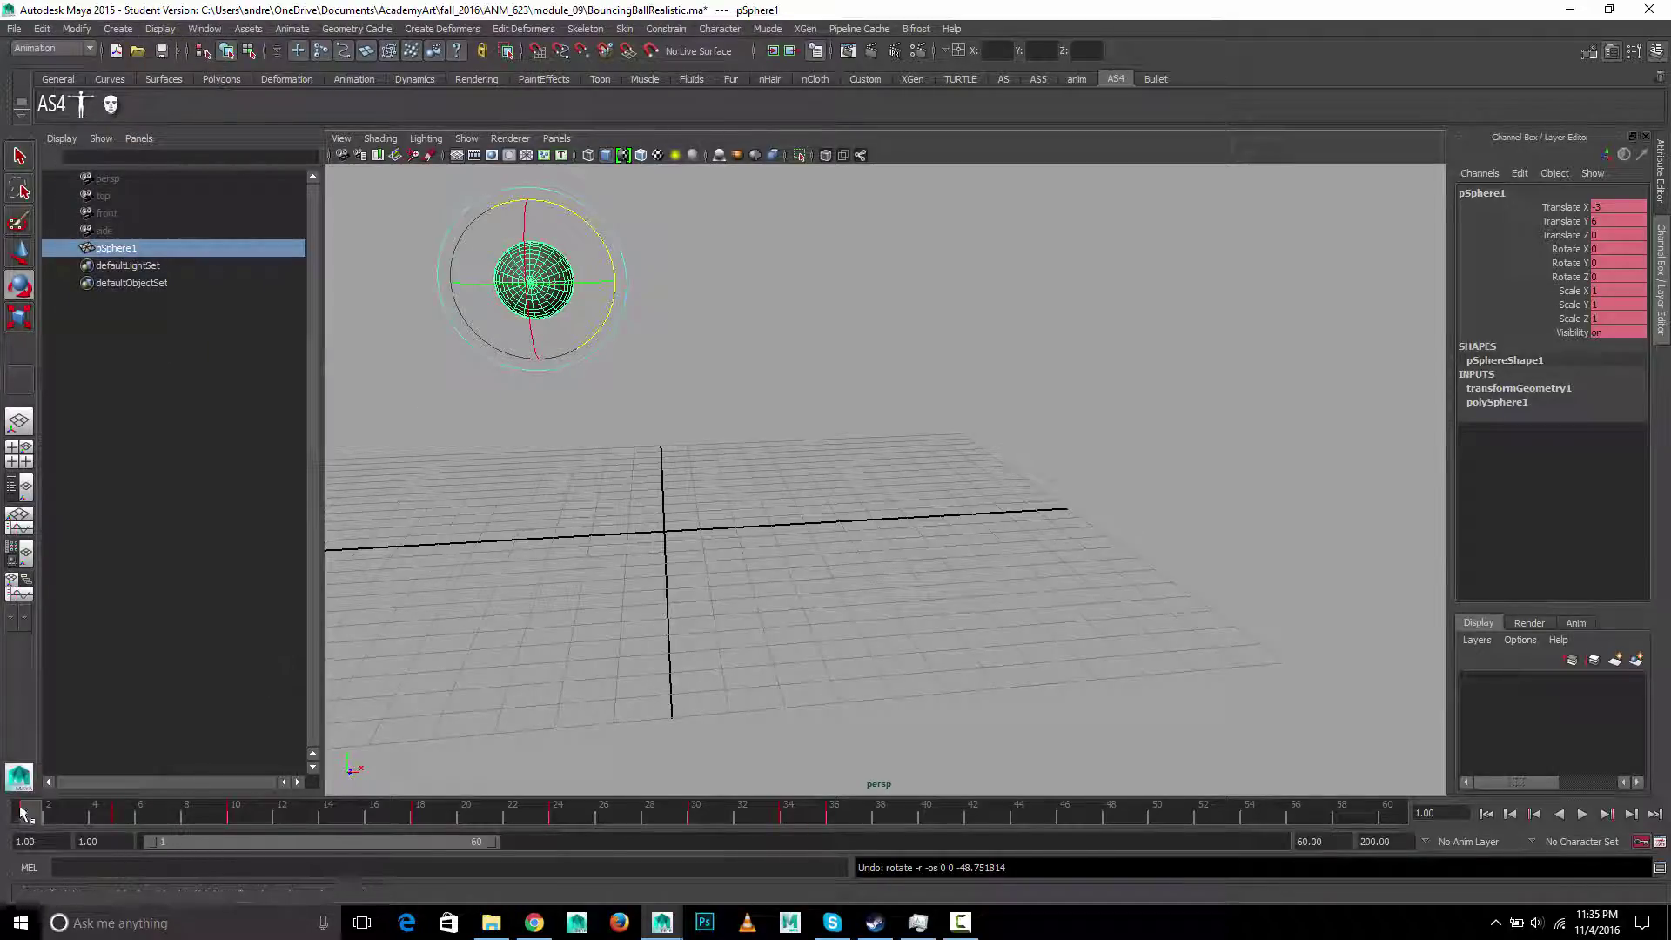
mouse_move(41, 816)
mouse_down()
mouse_move(300, 812)
mouse_move(26, 815)
mouse_up()
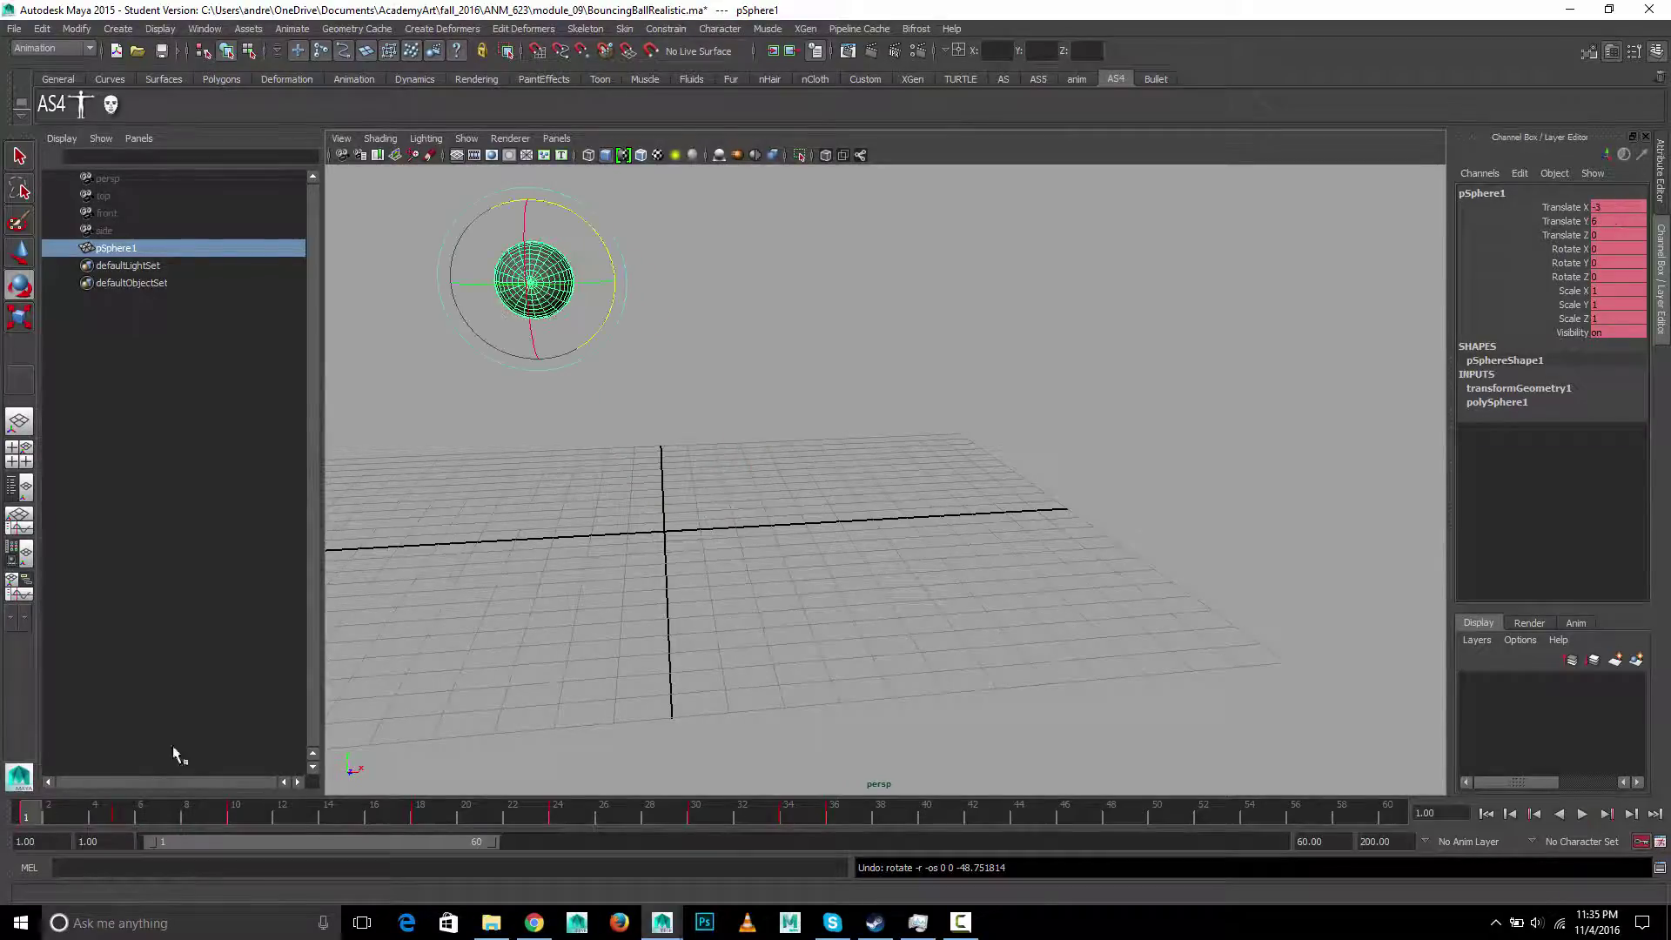
drag(614, 254, 617, 263)
key(ctrl+z)
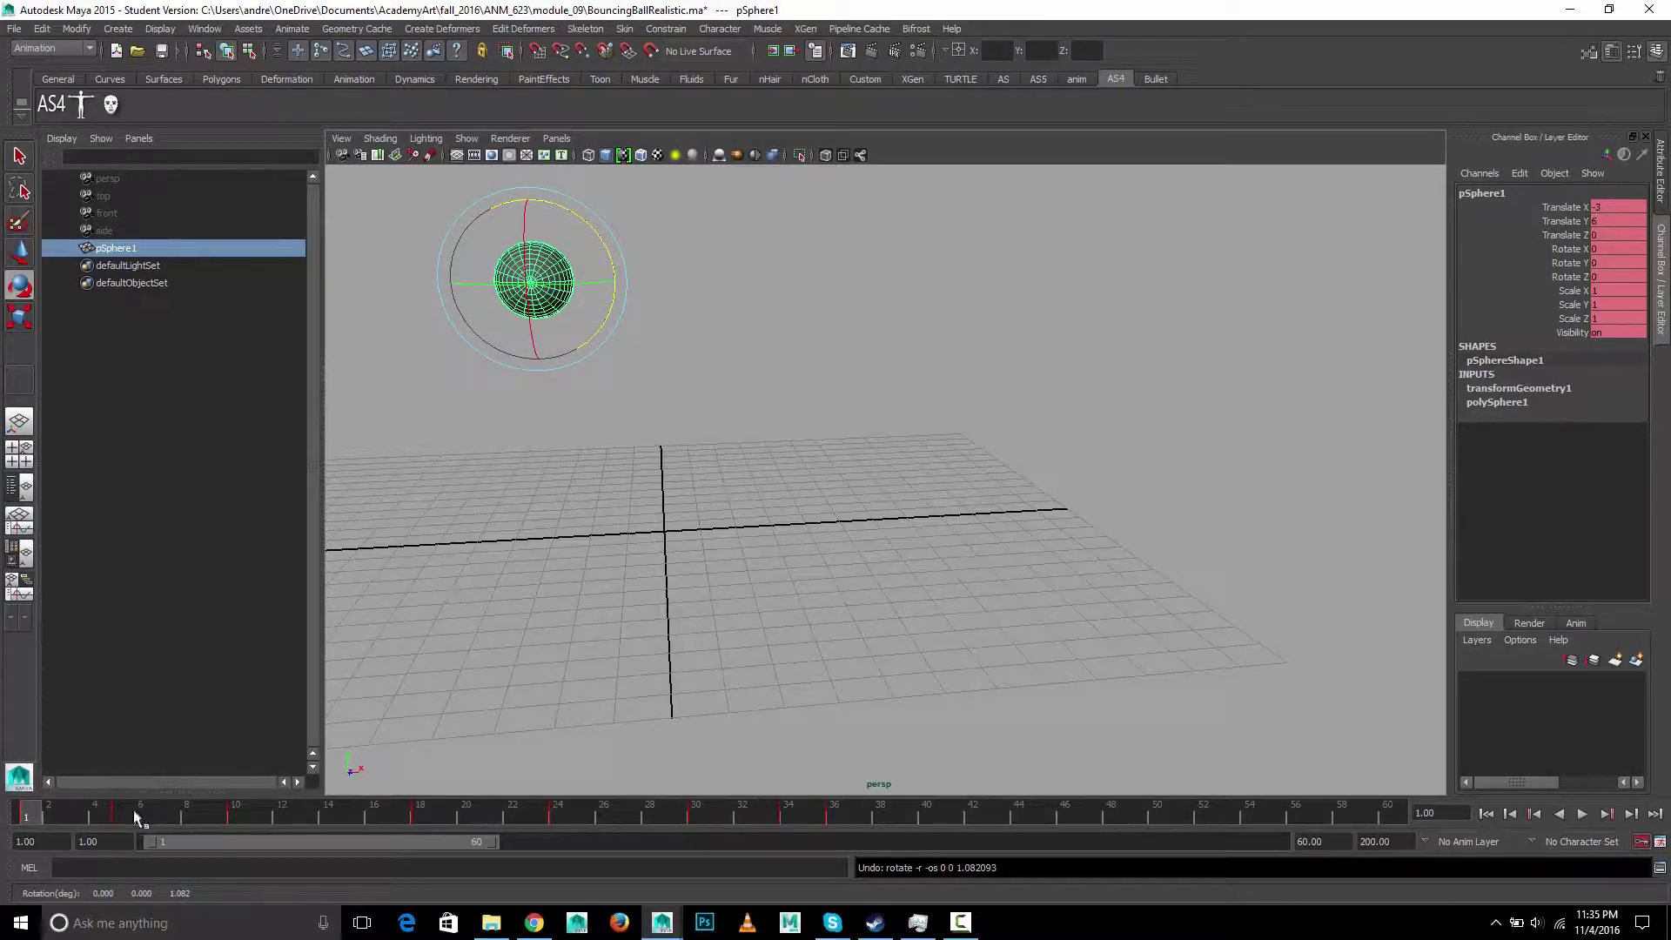
Play the animation to check the bounce with the centered pivot, and go back to frame 1.
key(alt+v)
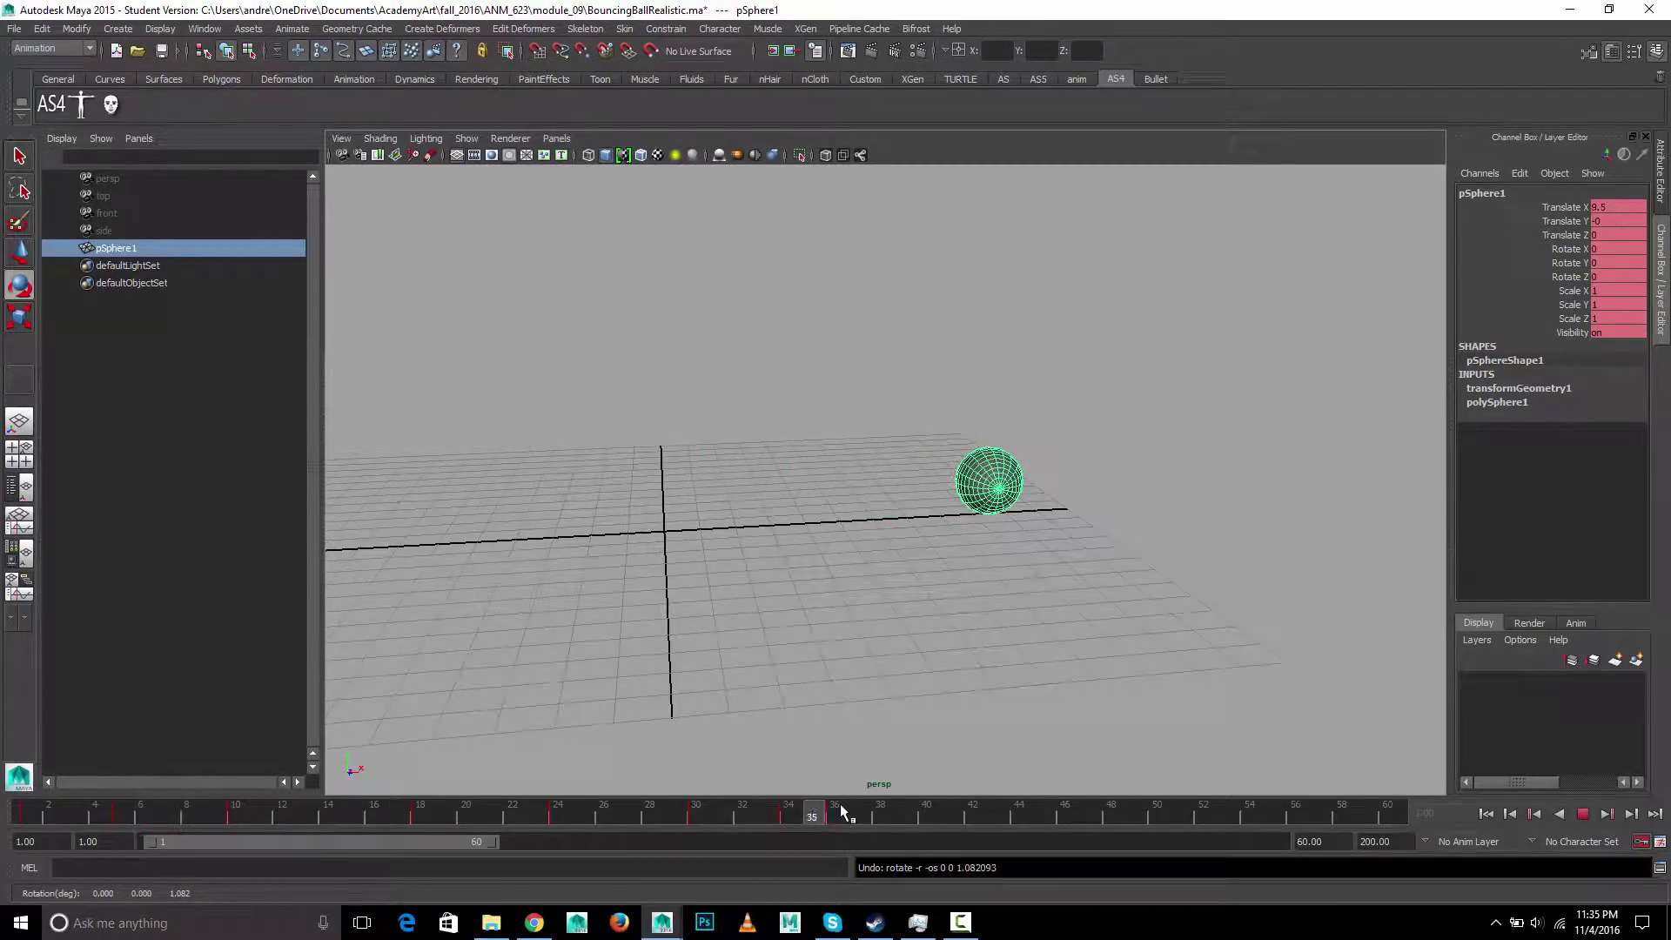
key(alt+v)
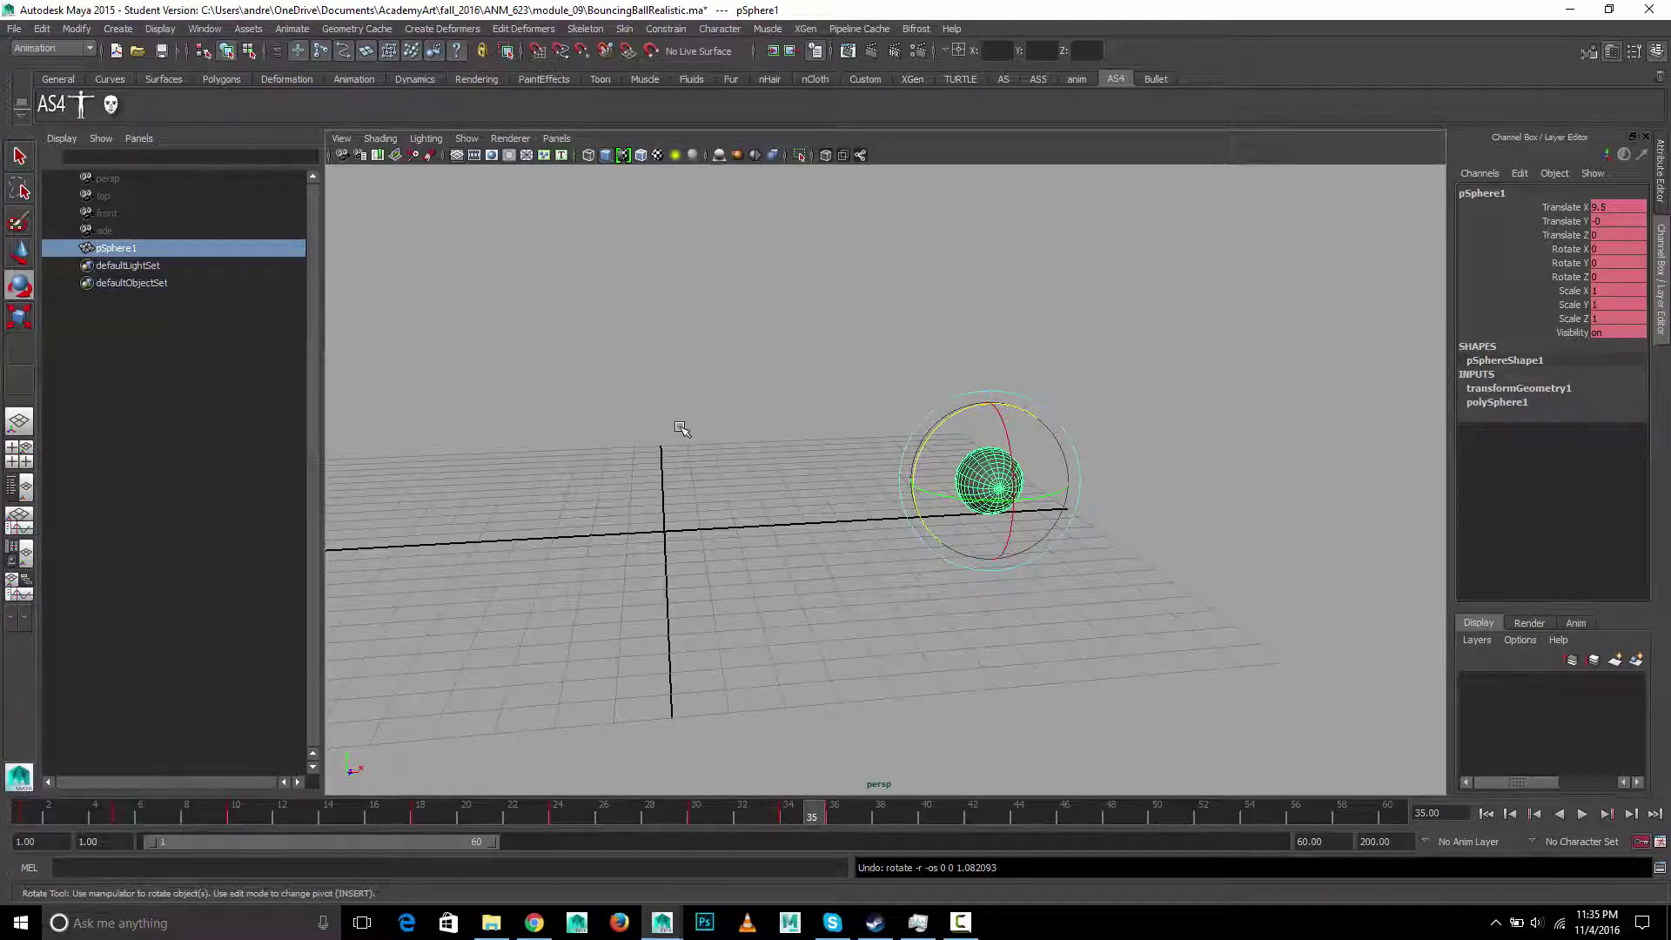
drag(258, 816, 3, 814)
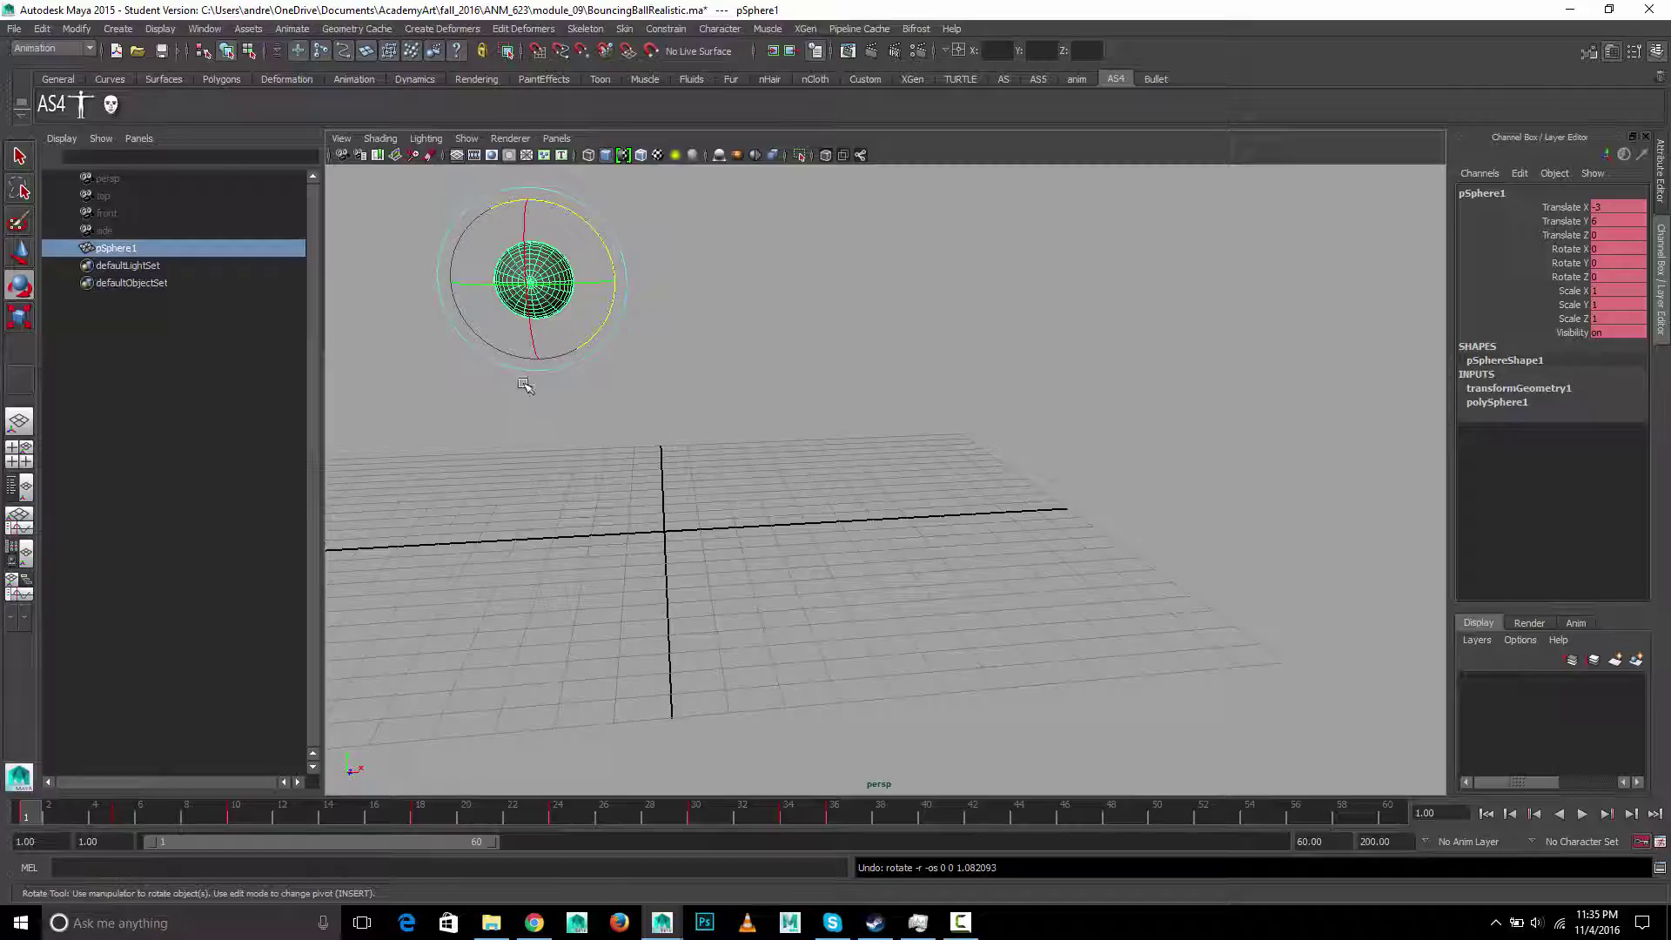
Add a nonlinear Squash deformer to the sphere in wireframe display and expand its squash1 attributes.
click(453, 29)
mouse_move(475, 160)
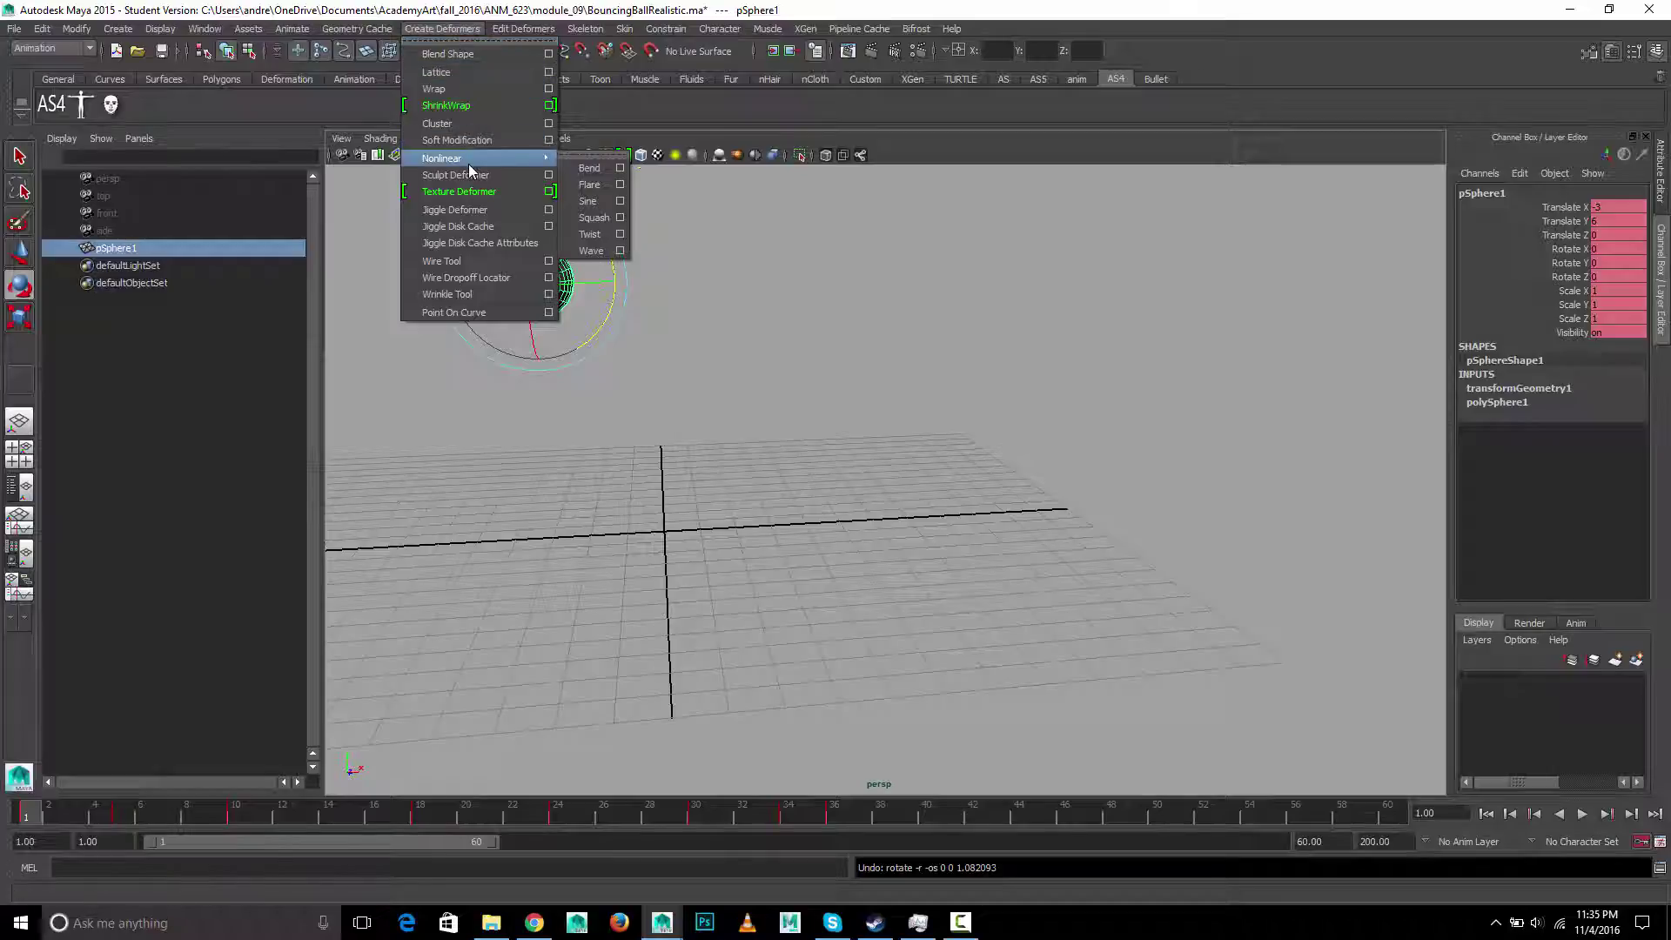
click(592, 218)
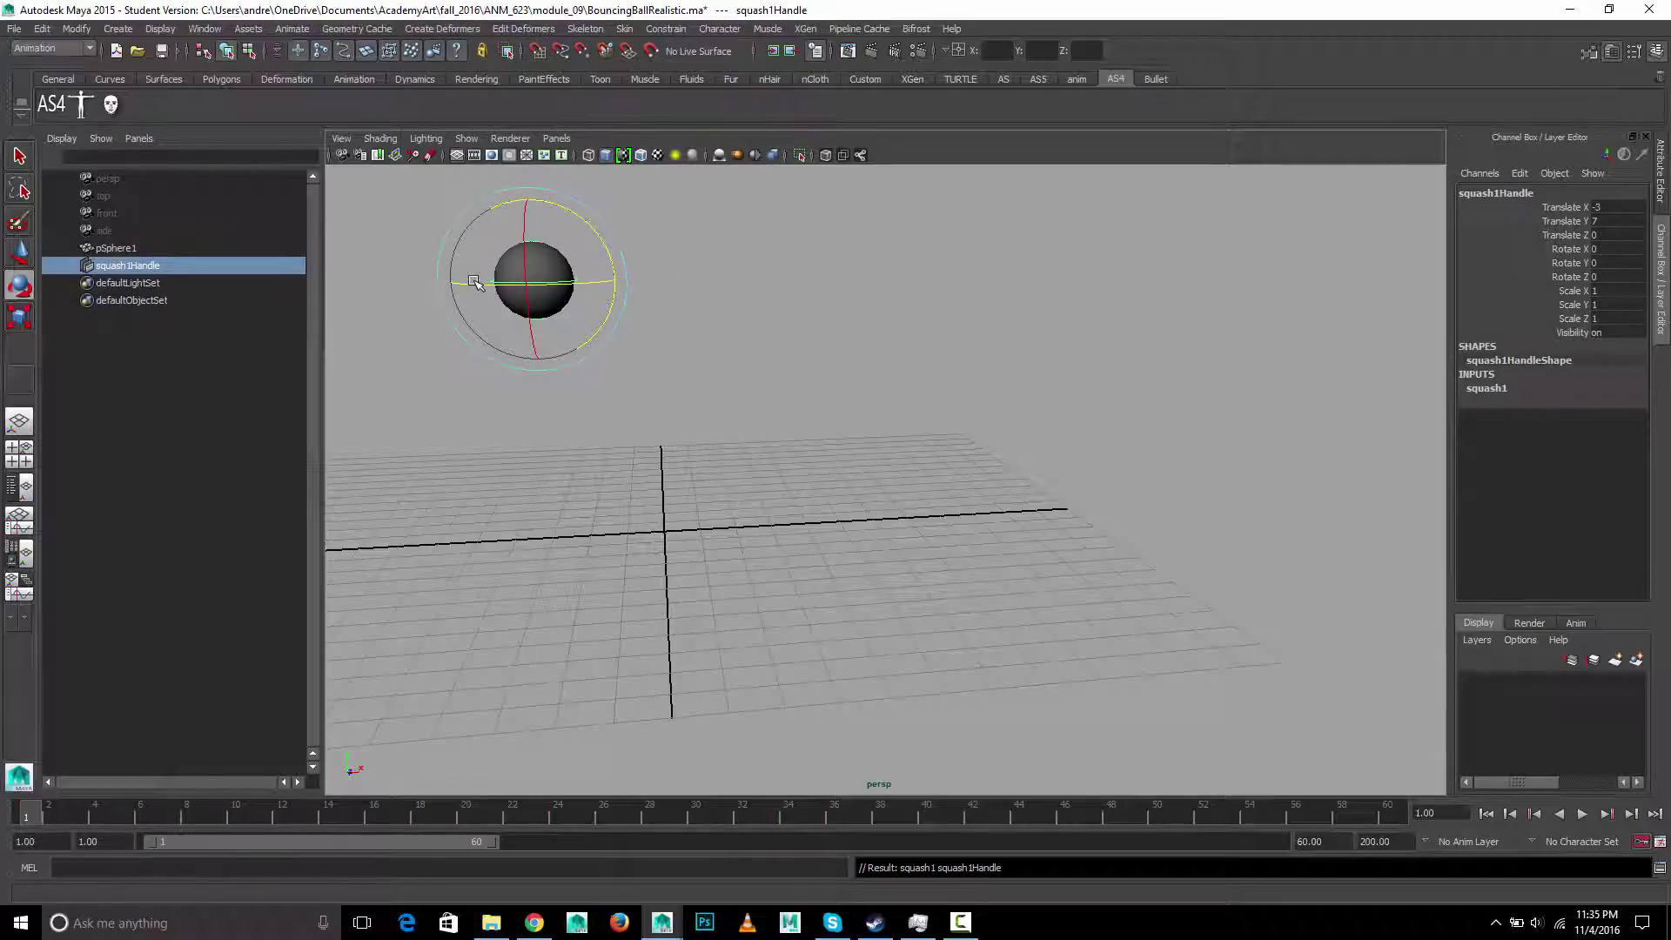
key(4)
key(f)
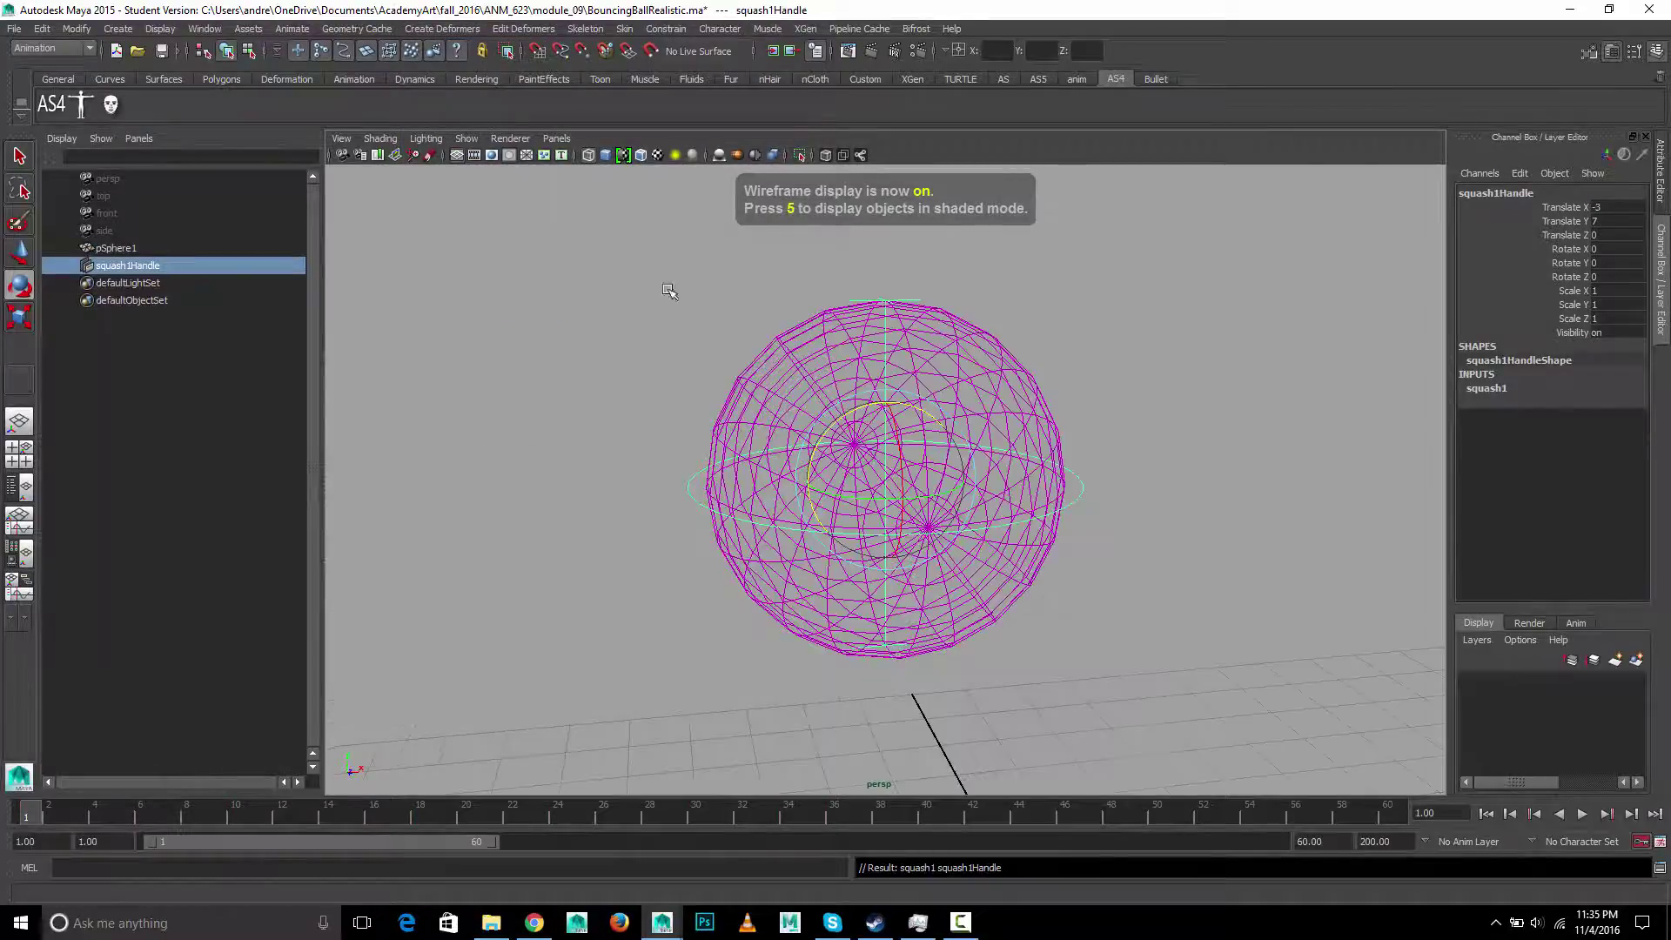
key(e)
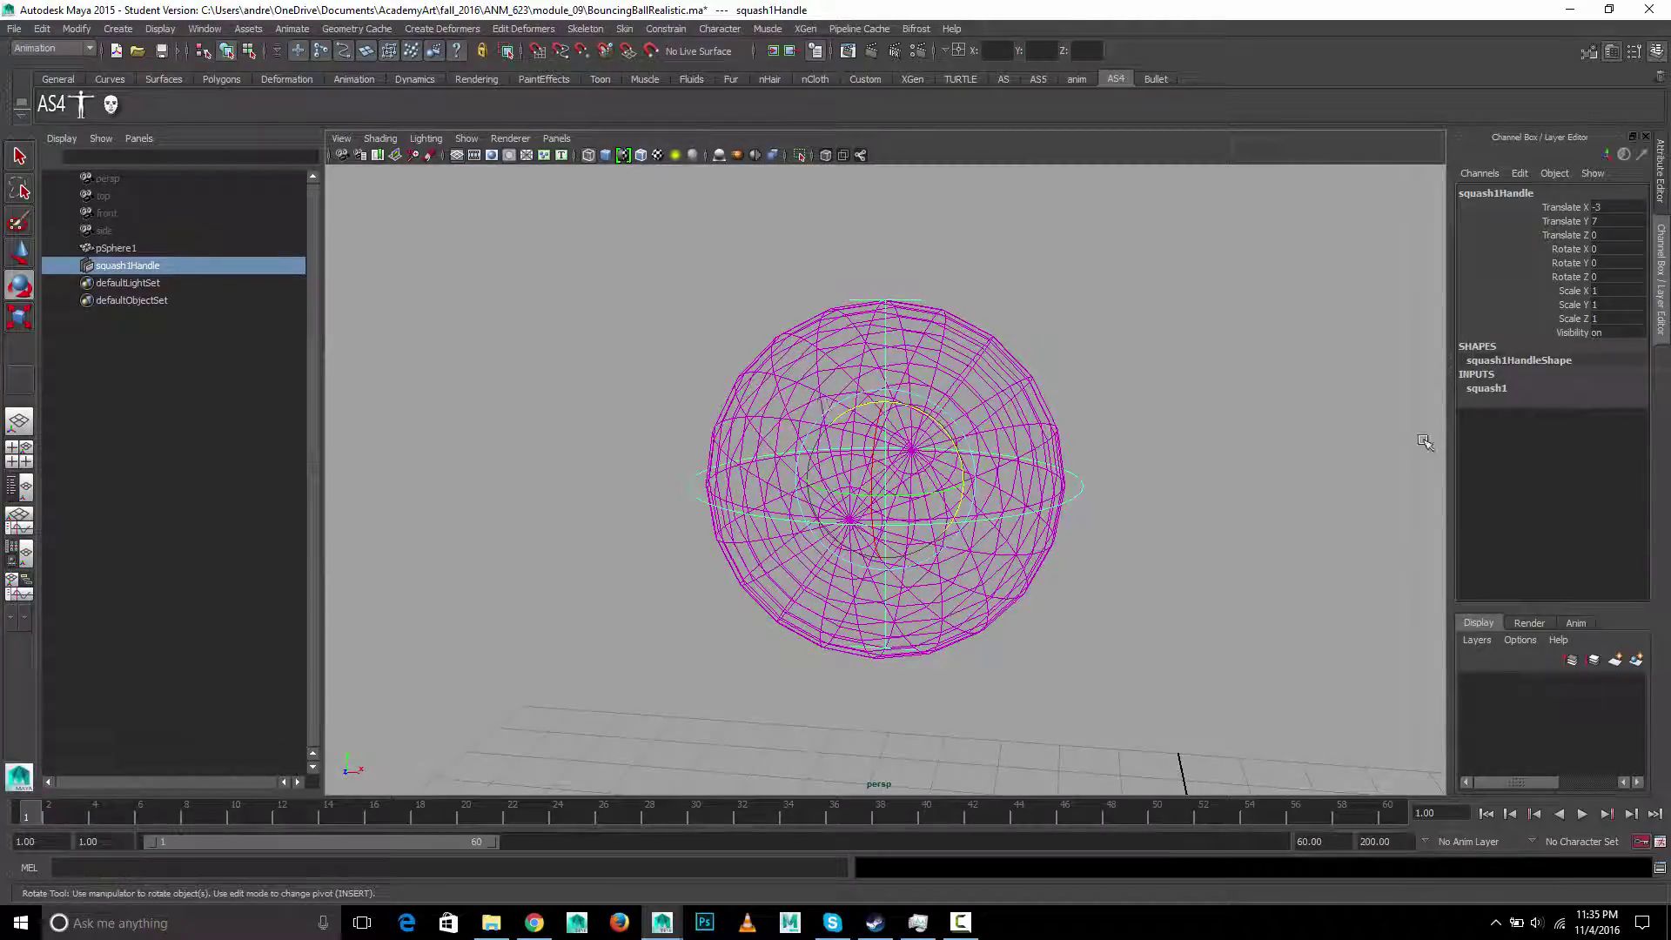
click(1489, 389)
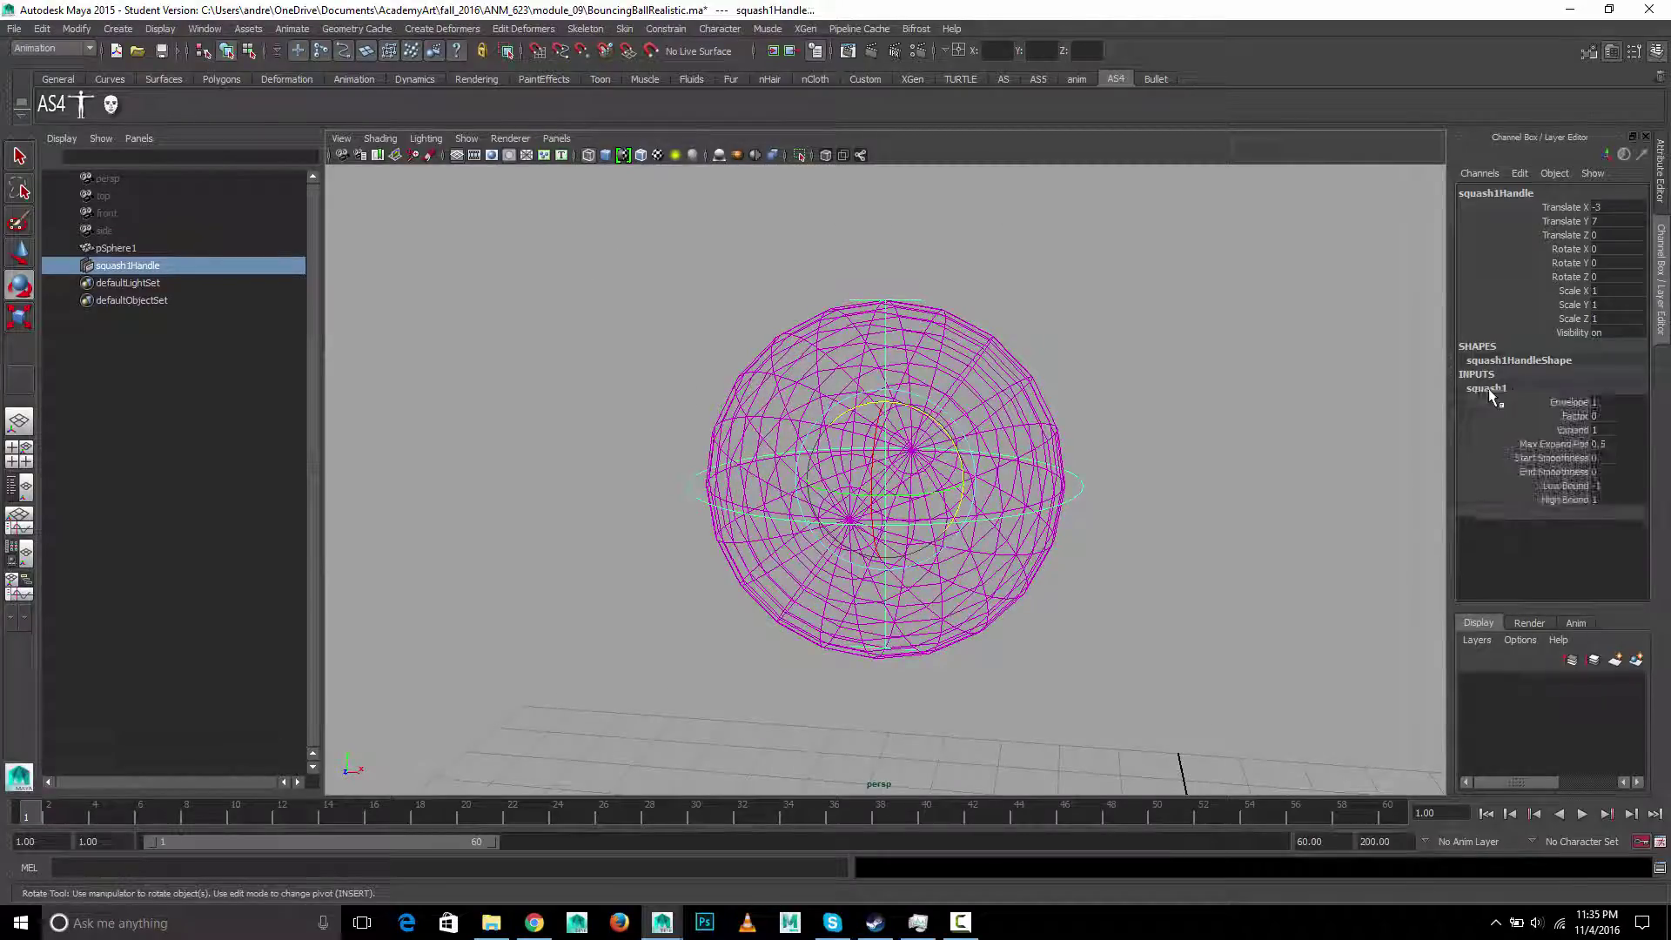
Try adjusting the squash deformer's Factor and undo the change.
click(1544, 415)
middle_drag(1262, 378, 1250, 376)
key(ctrl+z)
right_click(1527, 415)
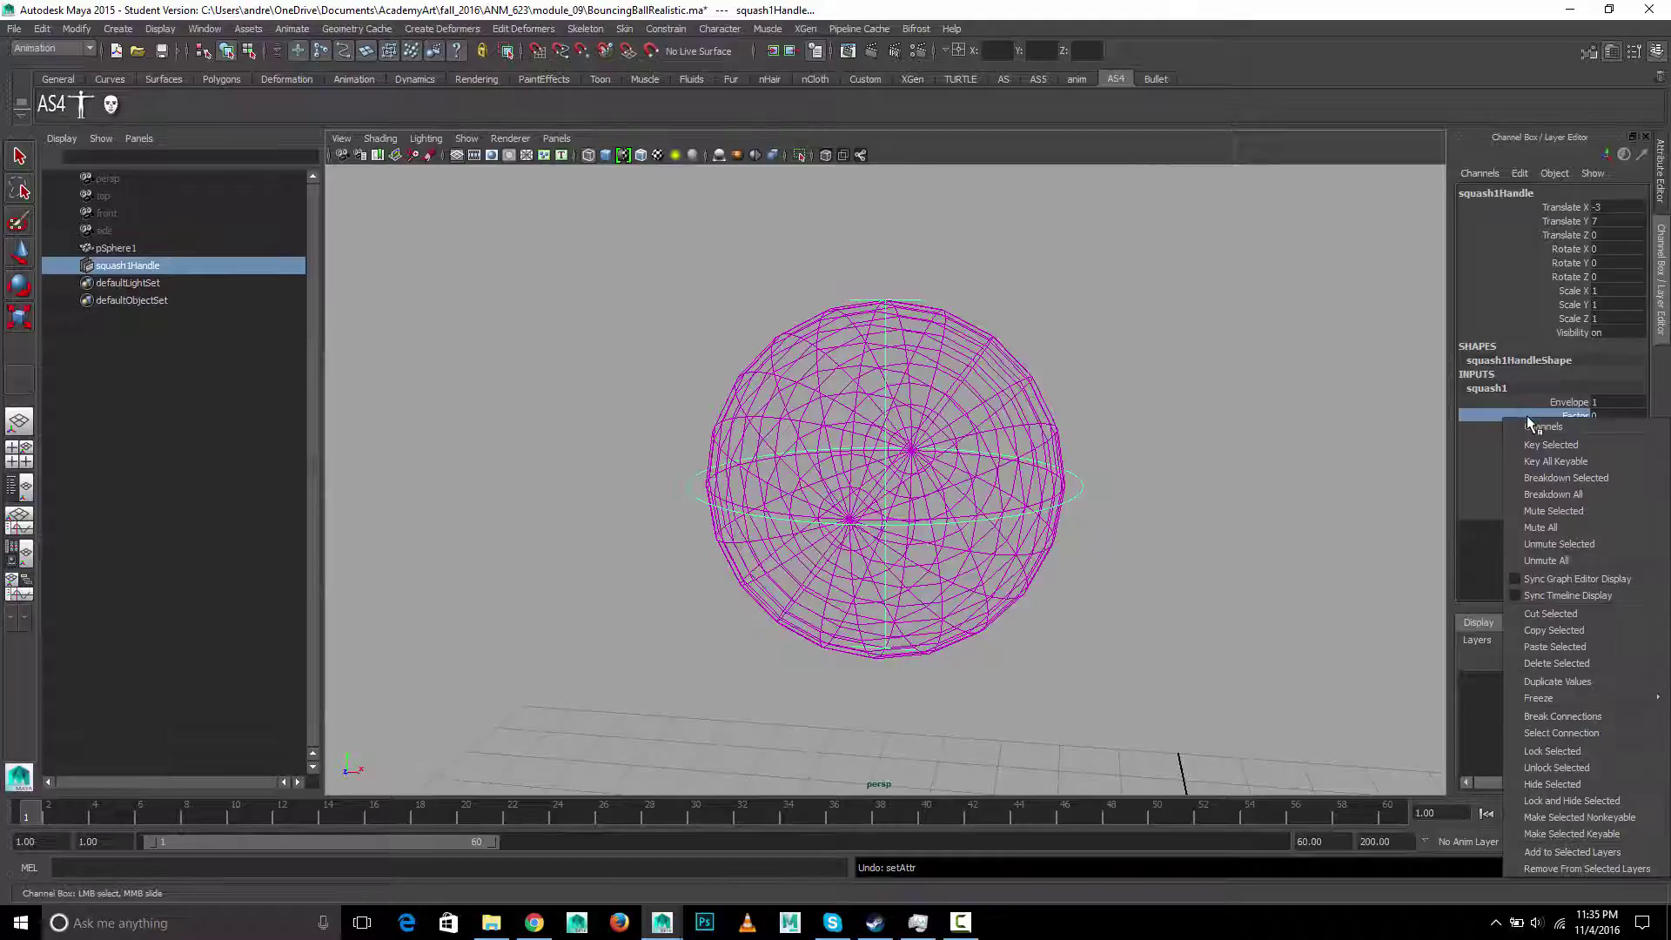
click(1469, 420)
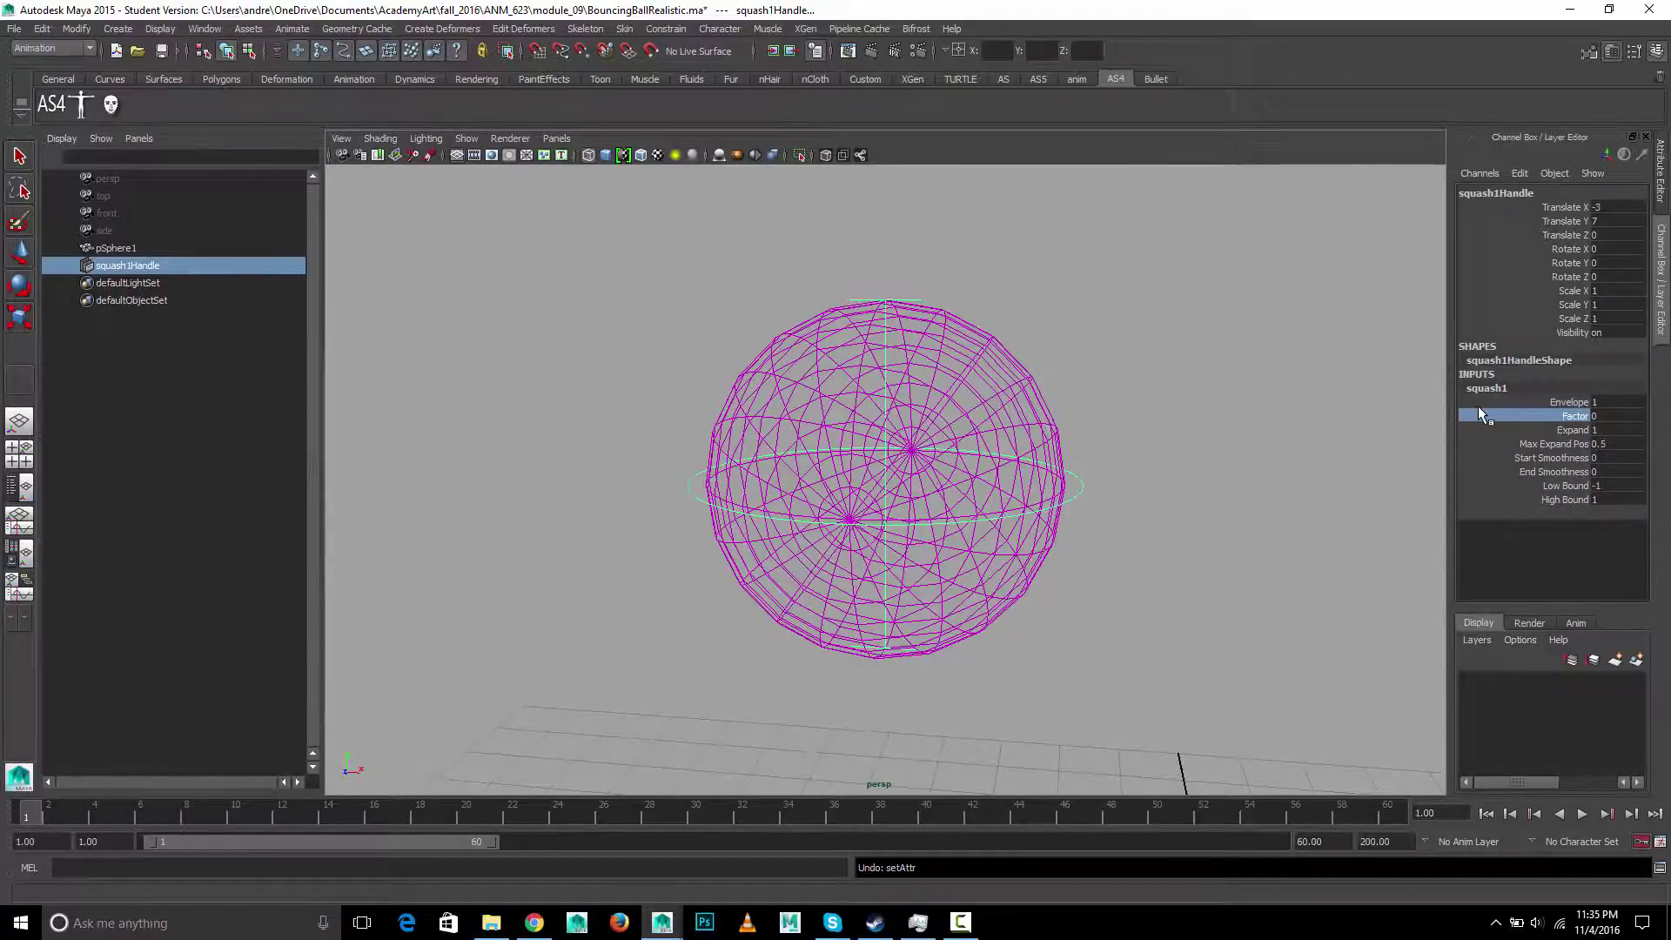
Try a squash Factor of 0.3 to stretch the ball from its center, and undo it.
scroll(1104, 436, down, 5)
alt+middle_drag(1106, 499, 957, 367)
alt+drag(1116, 445, 905, 420)
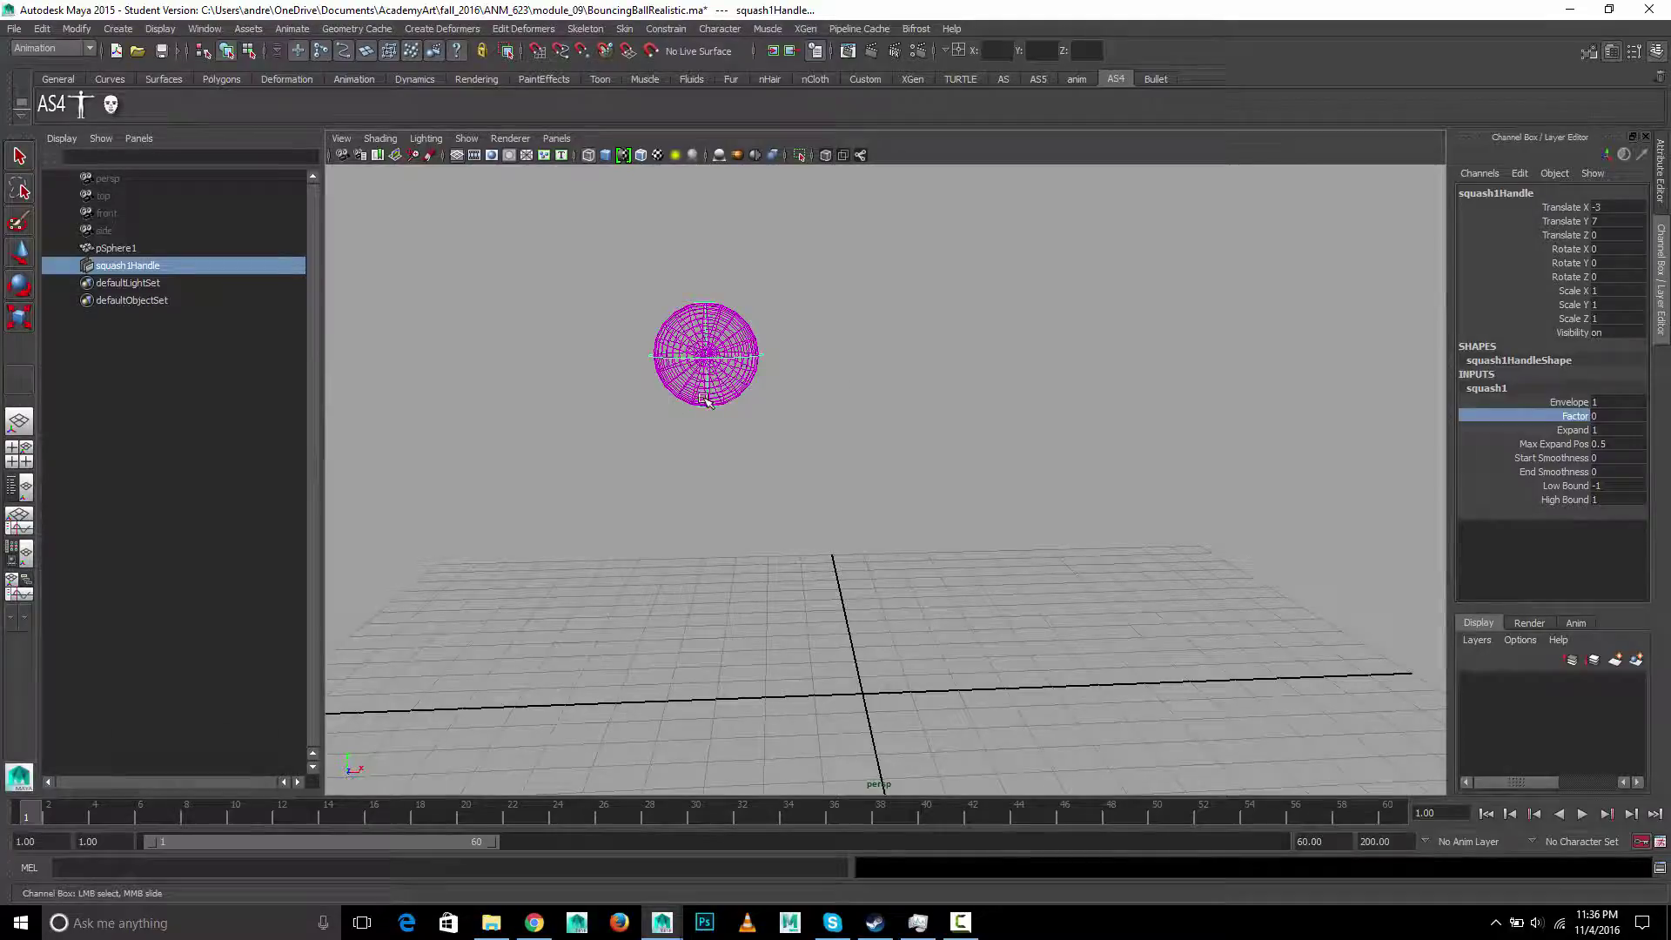
alt+middle_drag(654, 447, 716, 514)
alt+right_drag(665, 499, 882, 507)
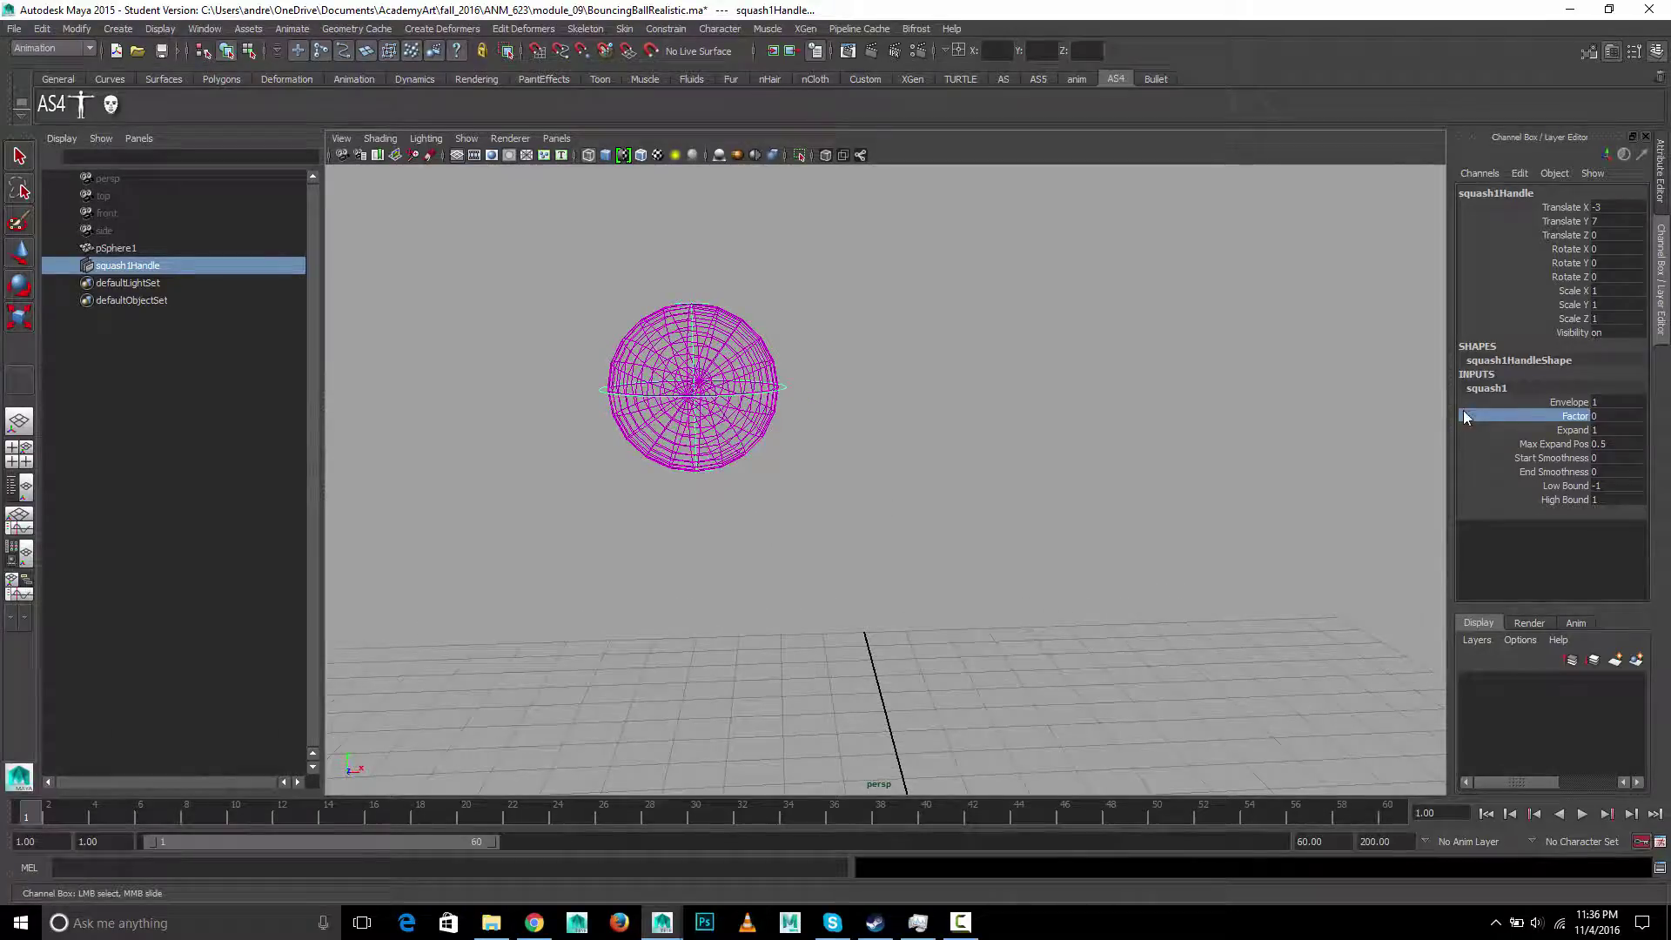
middle_drag(1213, 421, 1216, 420)
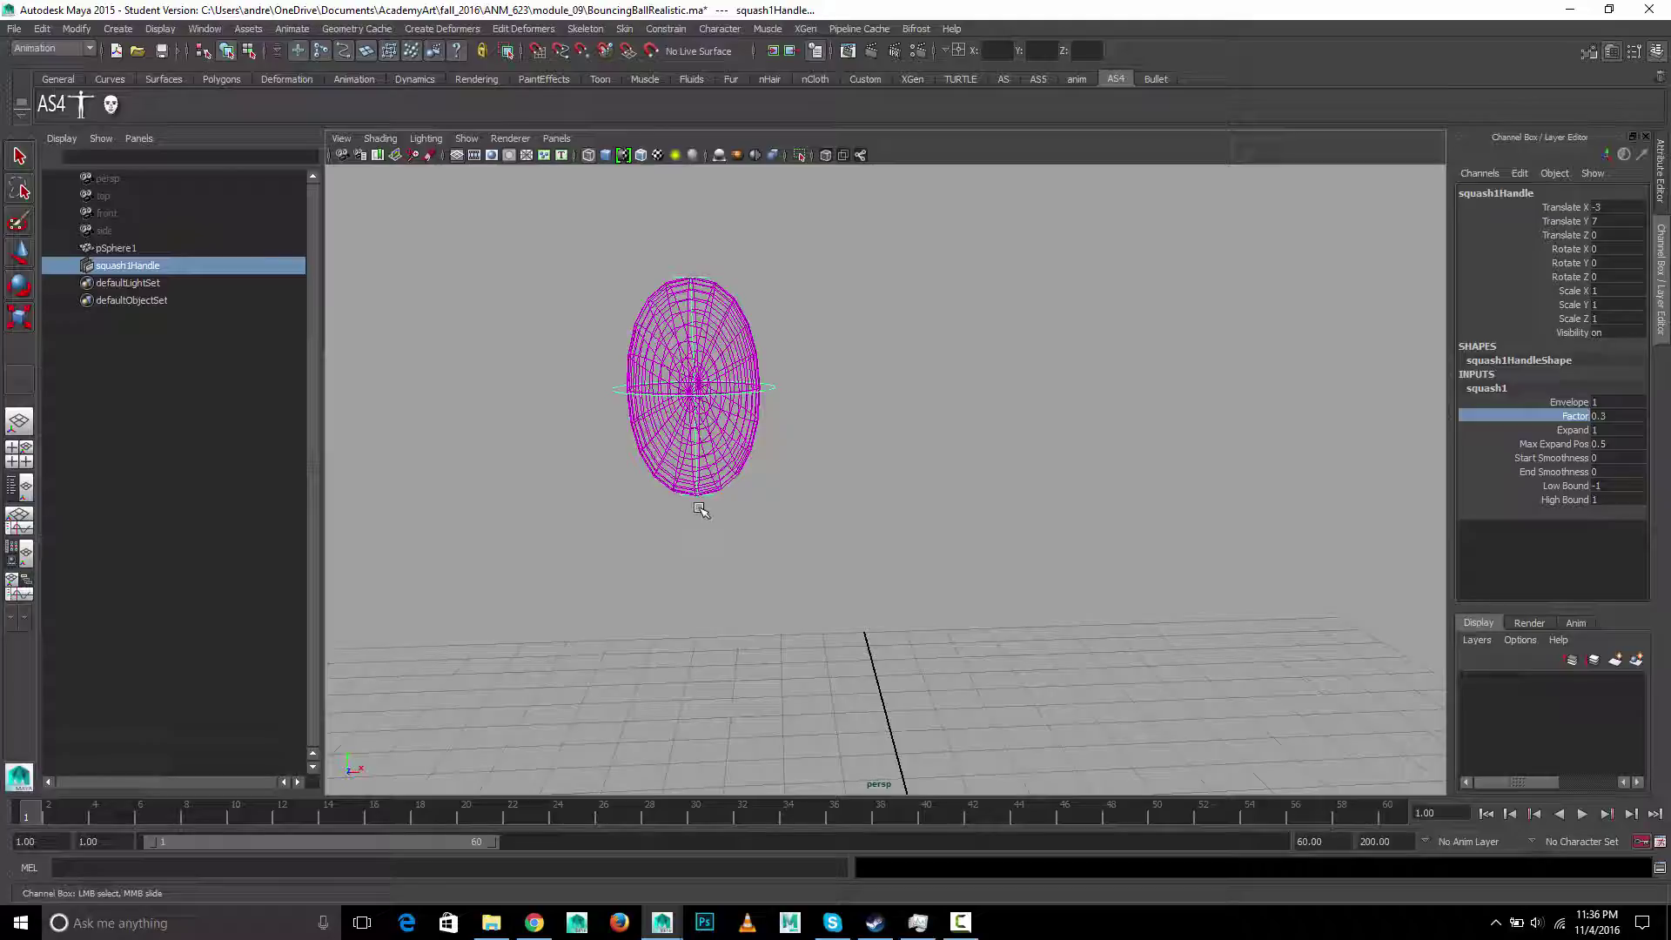
key(ctrl+z)
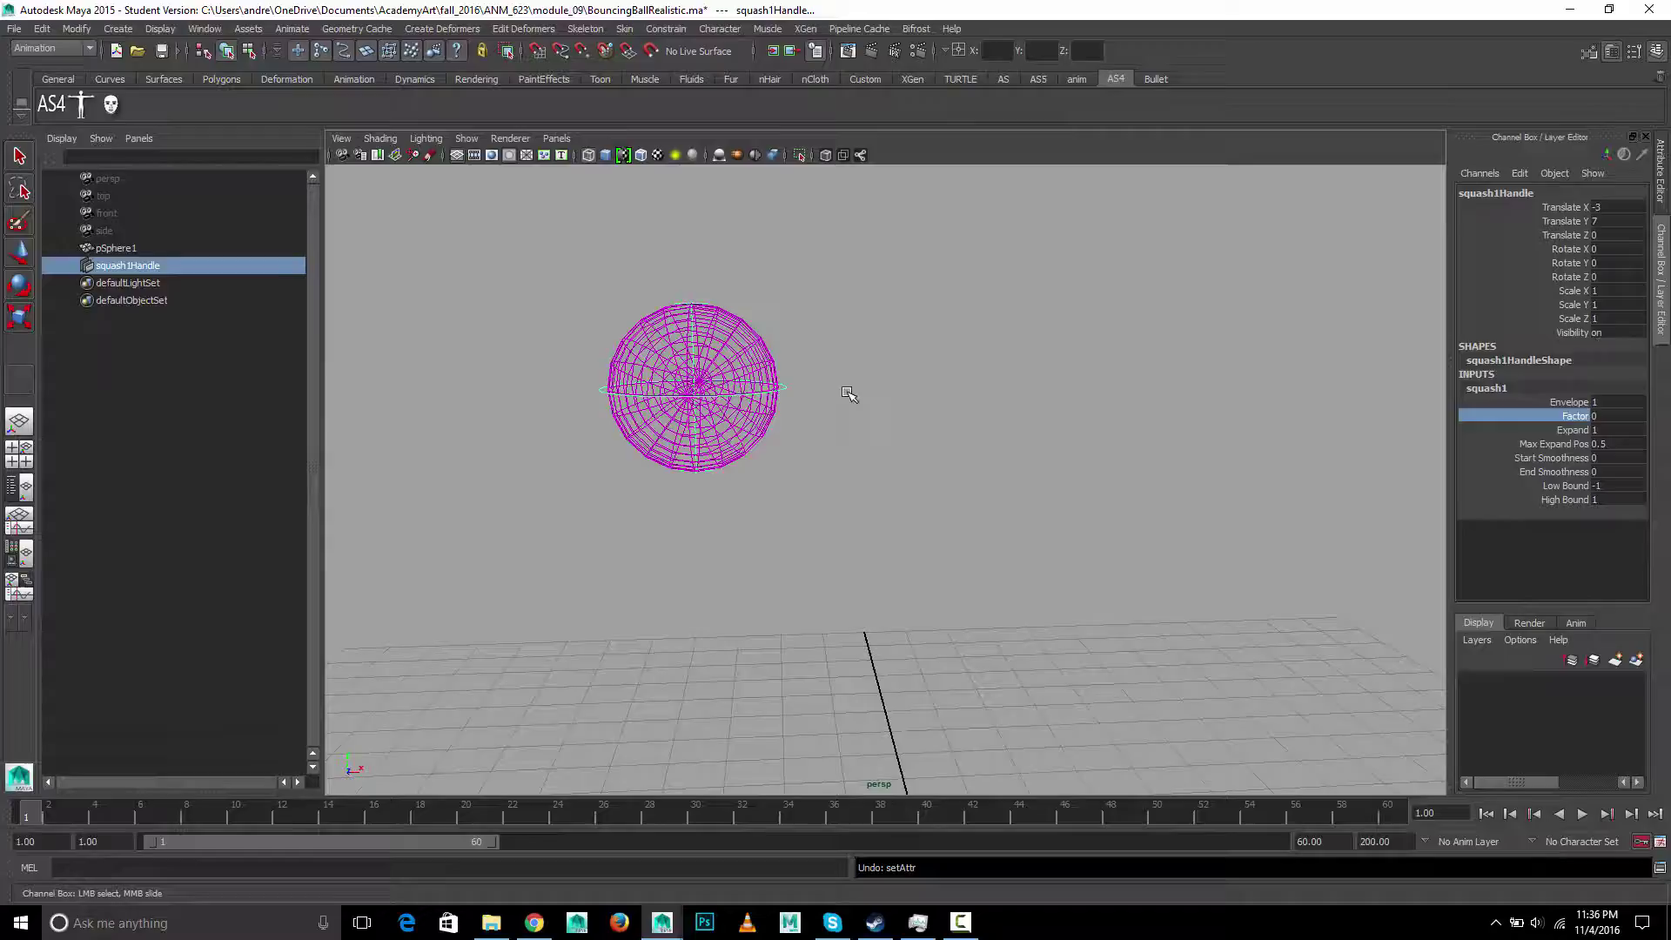
In the front view, grid-snap the squash handle down to the base of the ball at Translate Y 6.
key(space)
drag(850, 395, 850, 419)
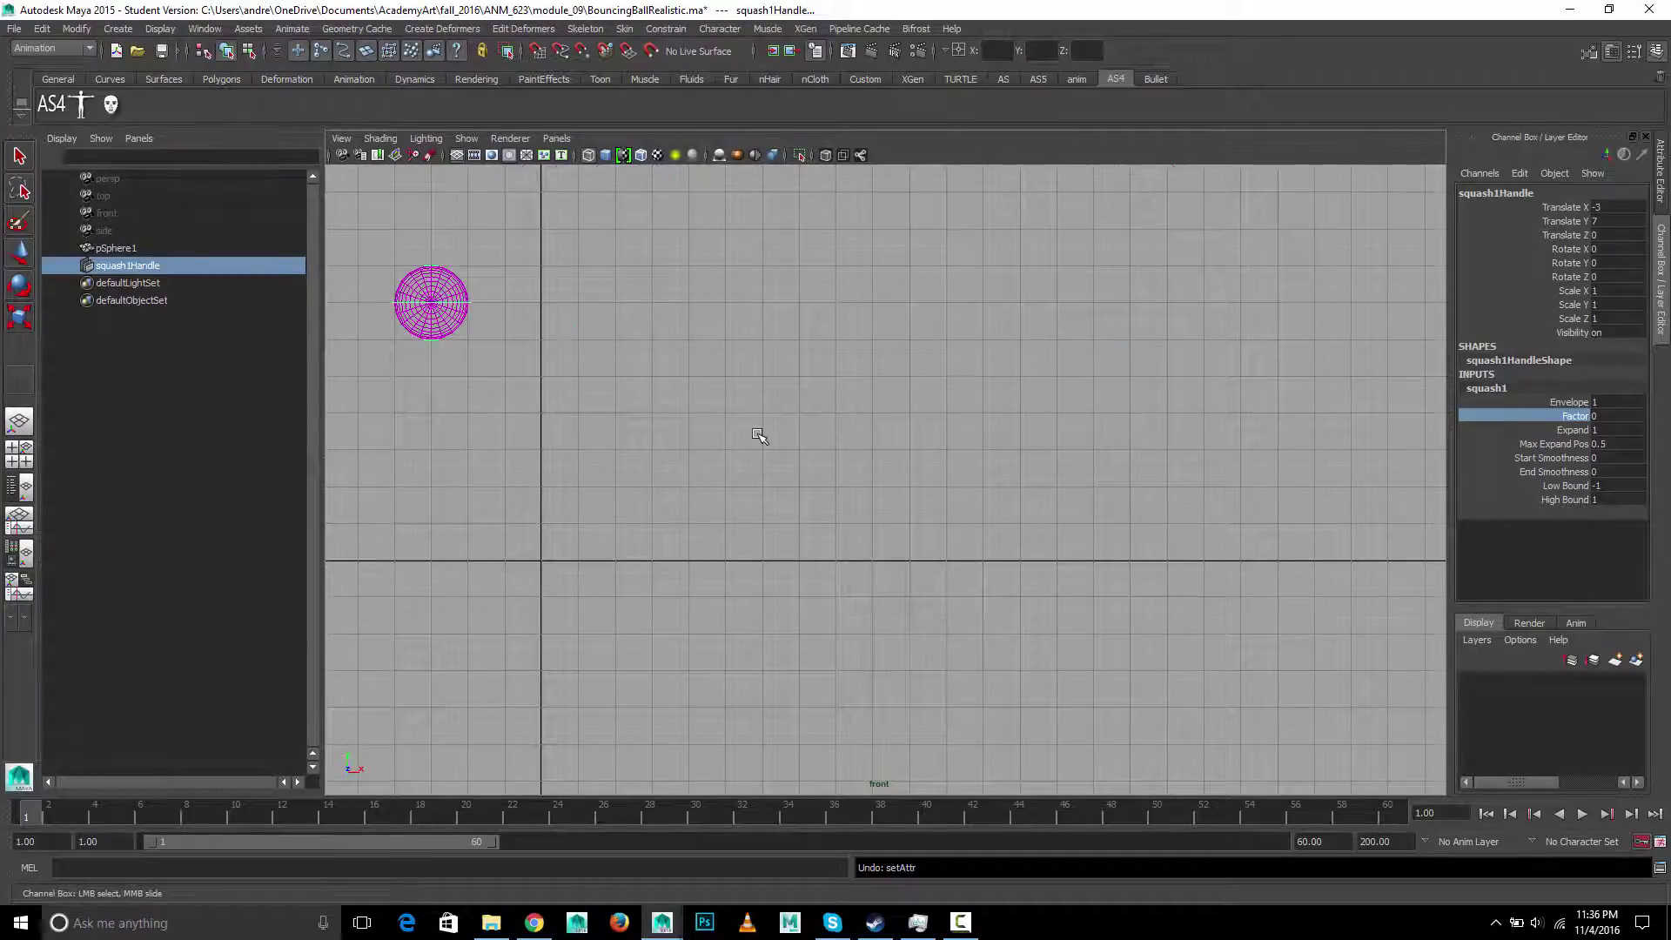
key(f)
scroll(942, 417, down, 5)
scroll(942, 416, up, 2)
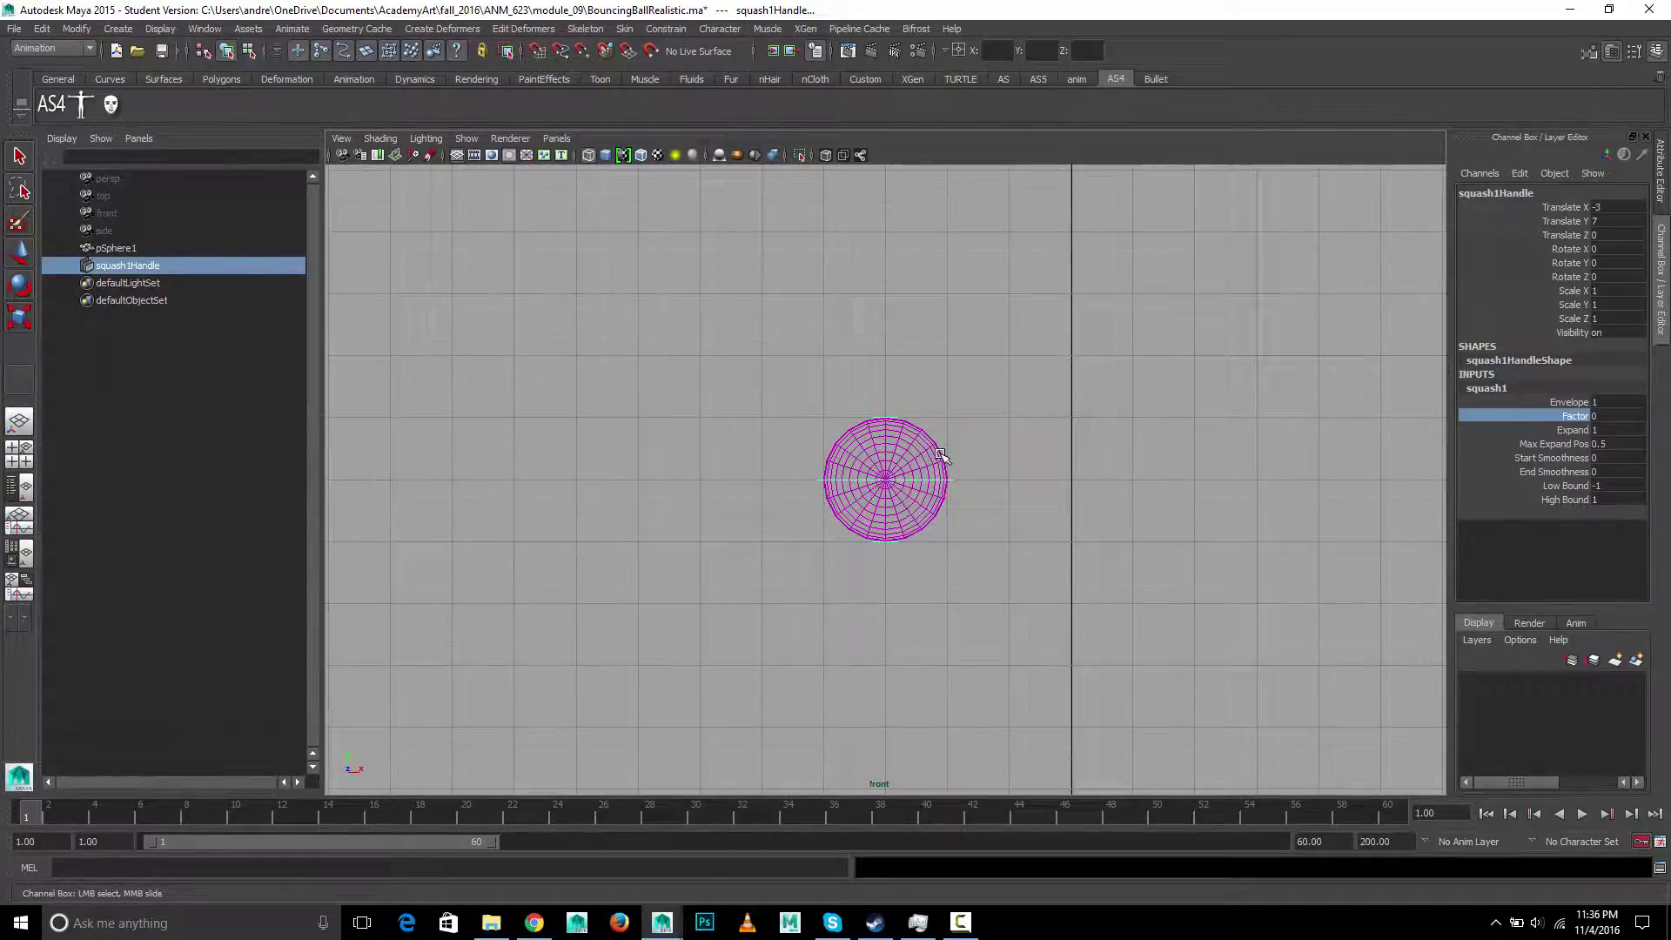
alt+middle_drag(942, 519, 907, 434)
scroll(907, 433, up, 1)
scroll(1007, 503, up, 2)
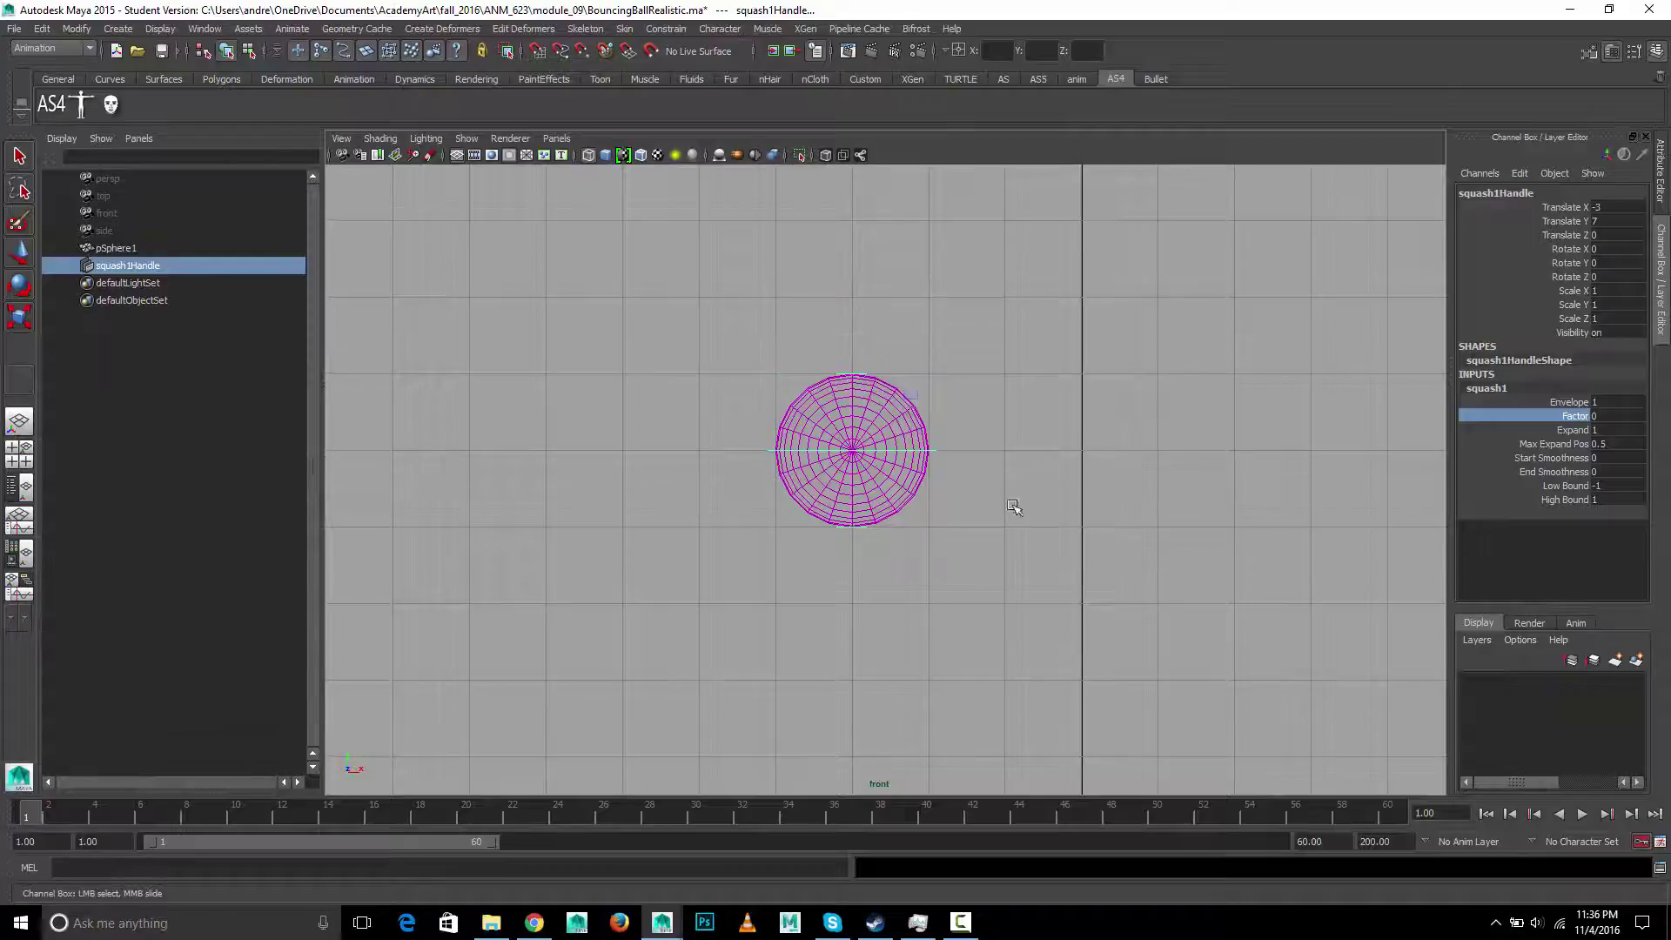
key(w)
key(x)
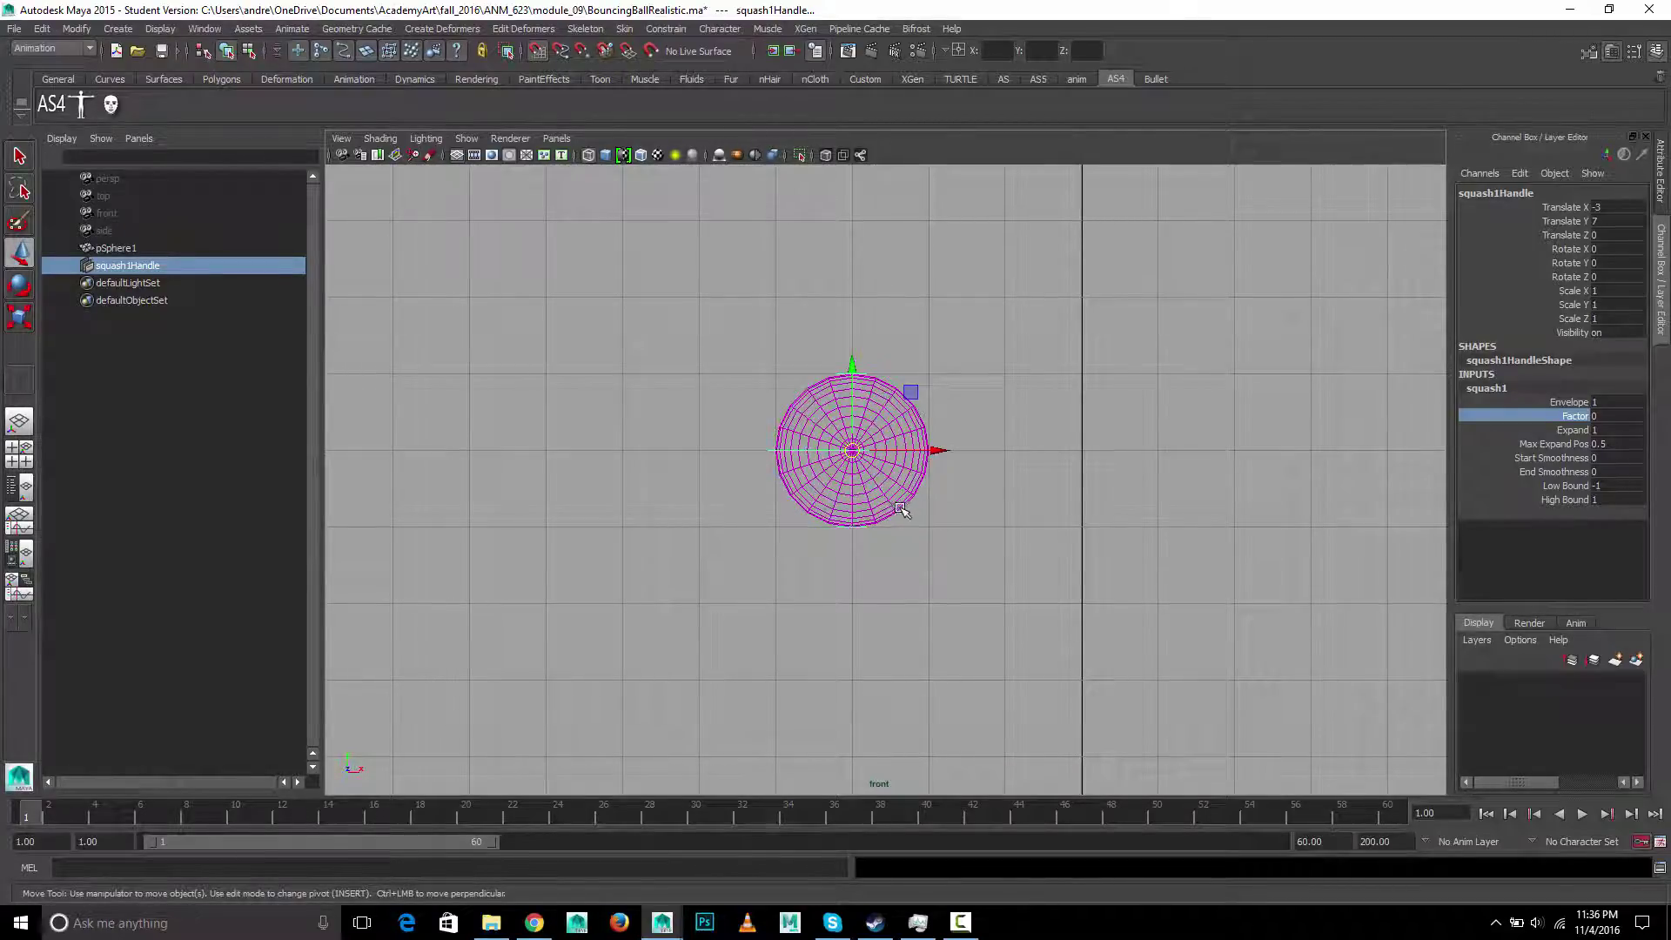
middle_drag(854, 510, 854, 520)
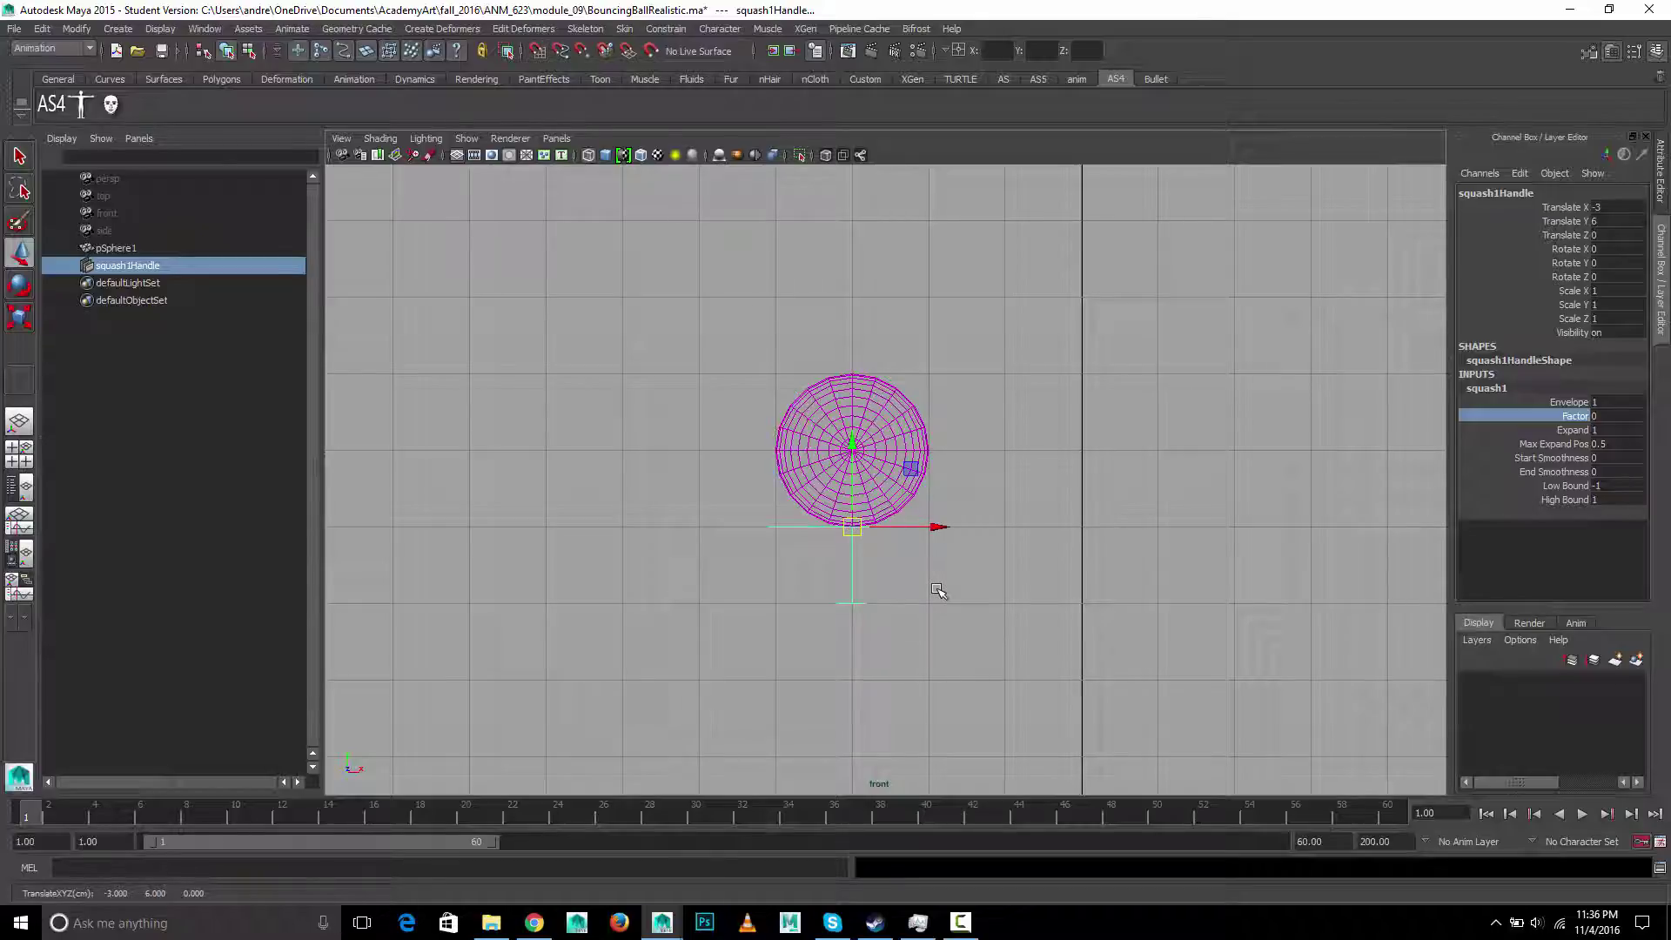
Try a squash Factor of -0.8 with the handle at the ball's base, and undo it.
click(1513, 415)
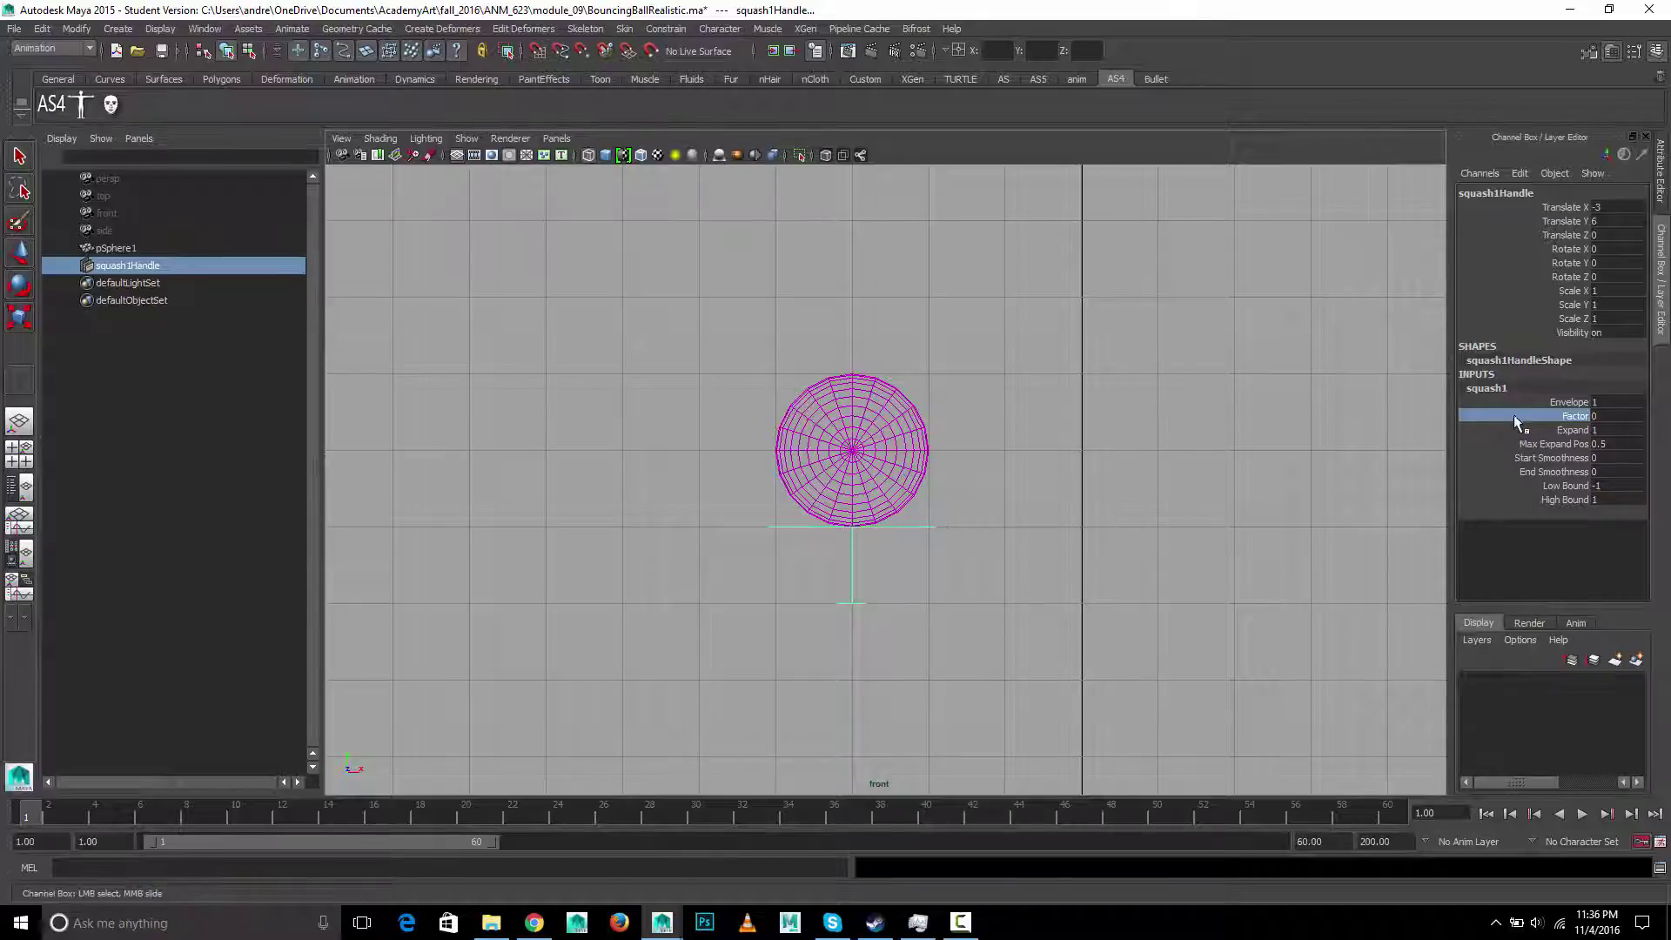
middle_drag(1185, 416, 1179, 418)
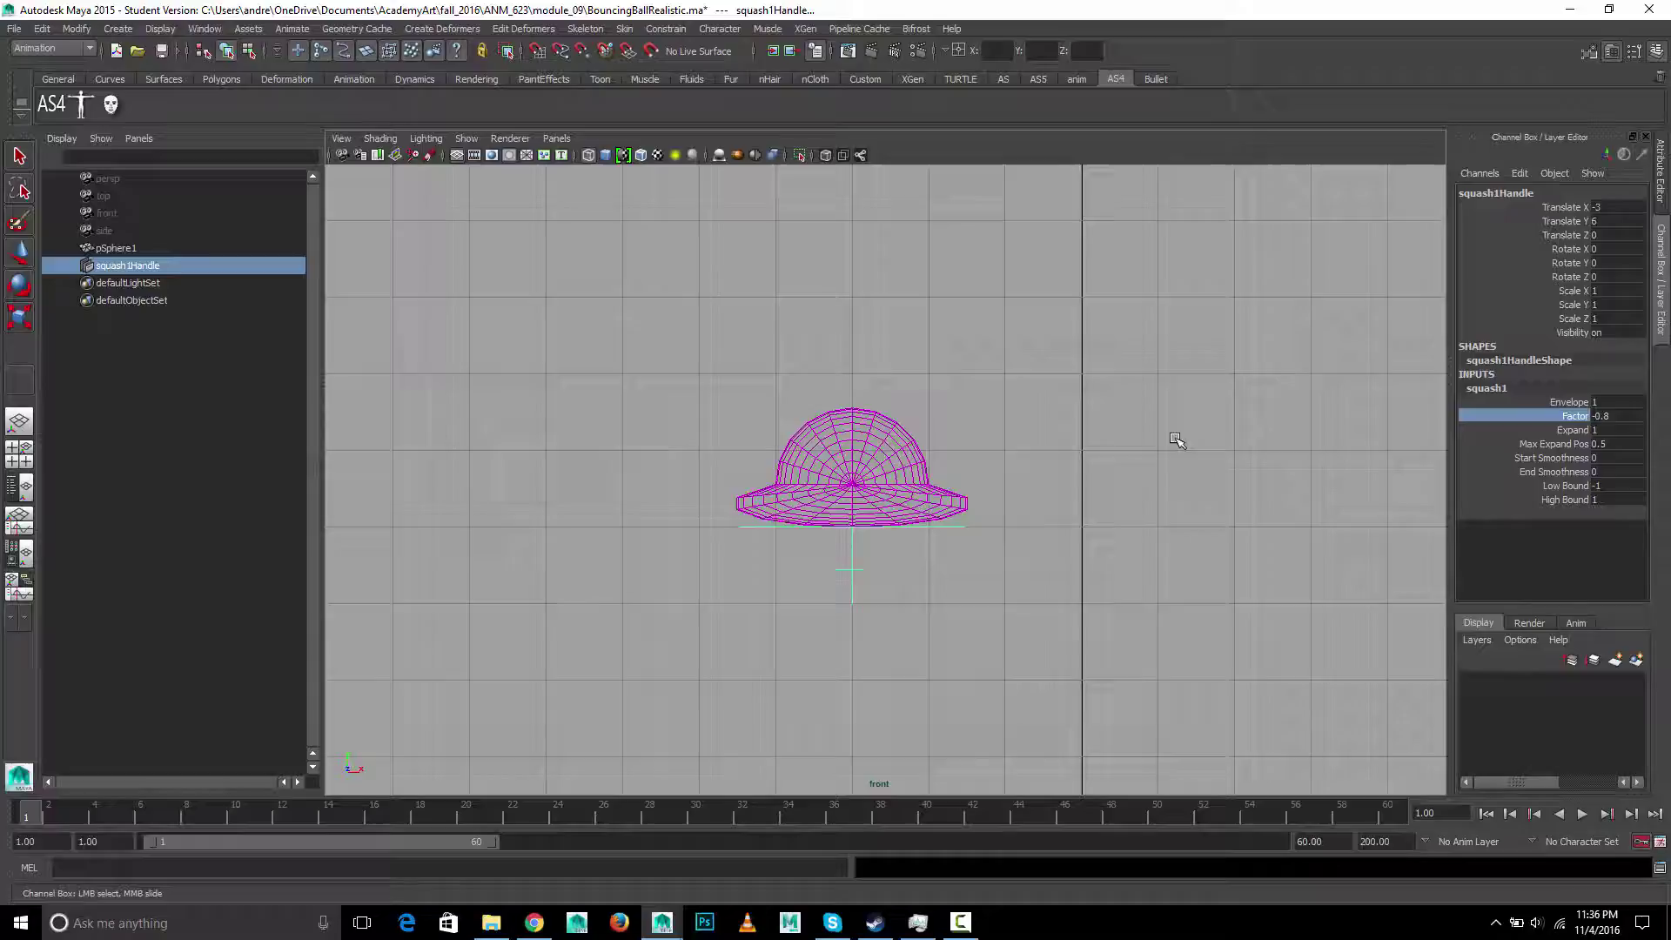
key(ctrl+z)
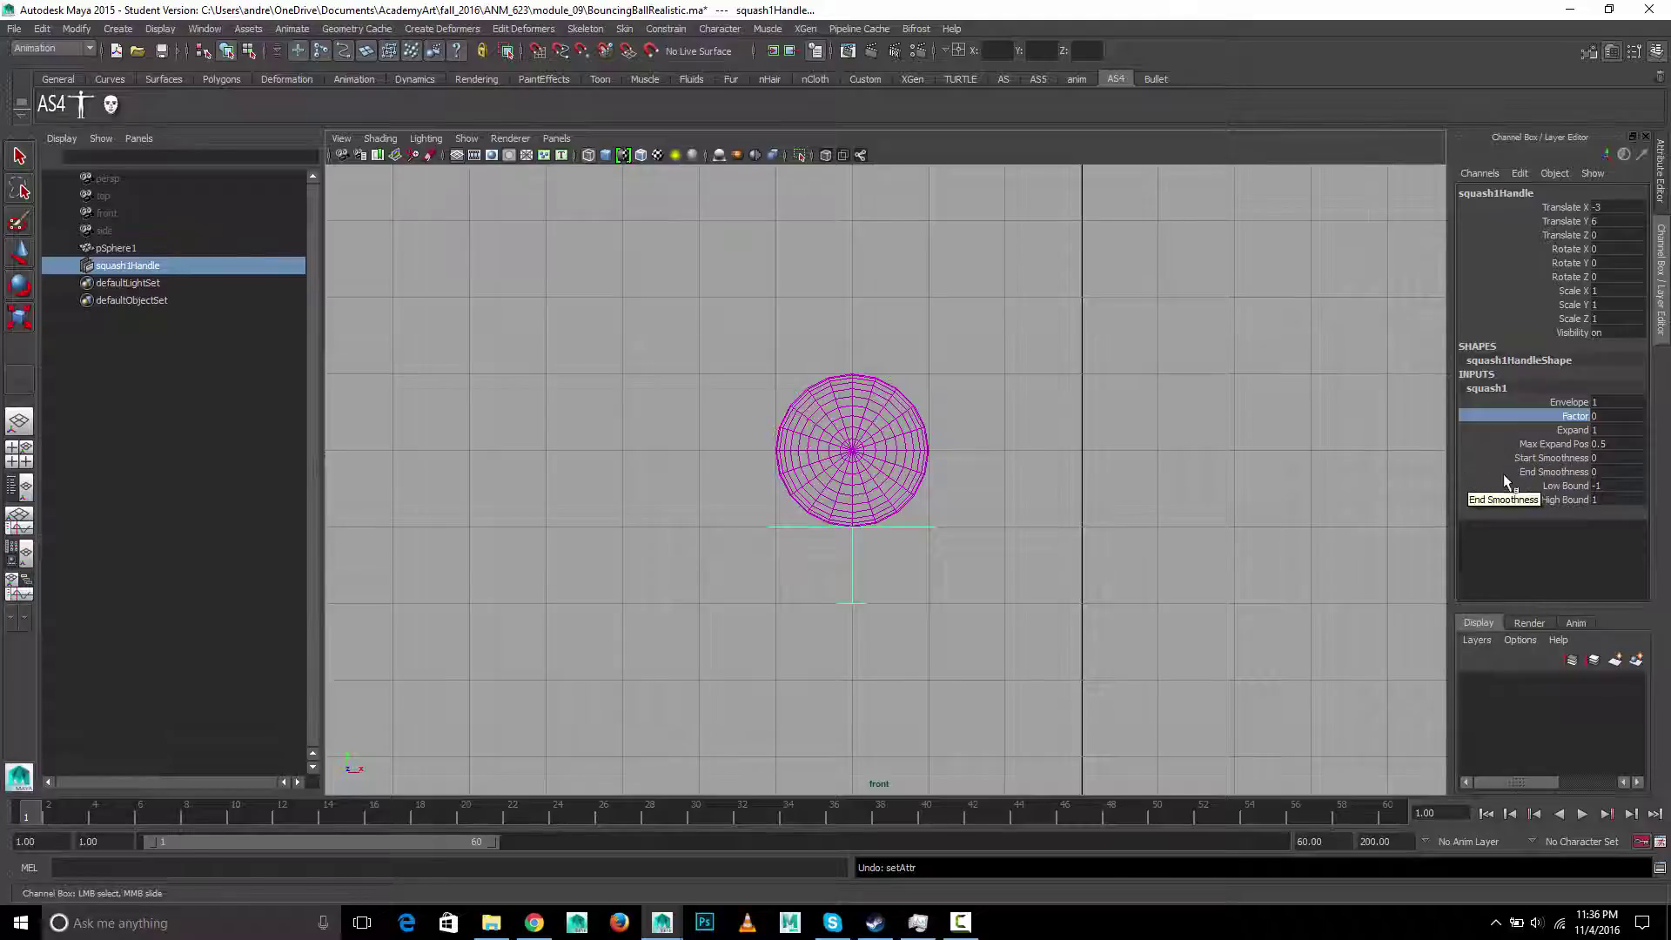
Set the squash deformer's High Bound to 2 and Low Bound to 0 in the perspective view.
click(1533, 499)
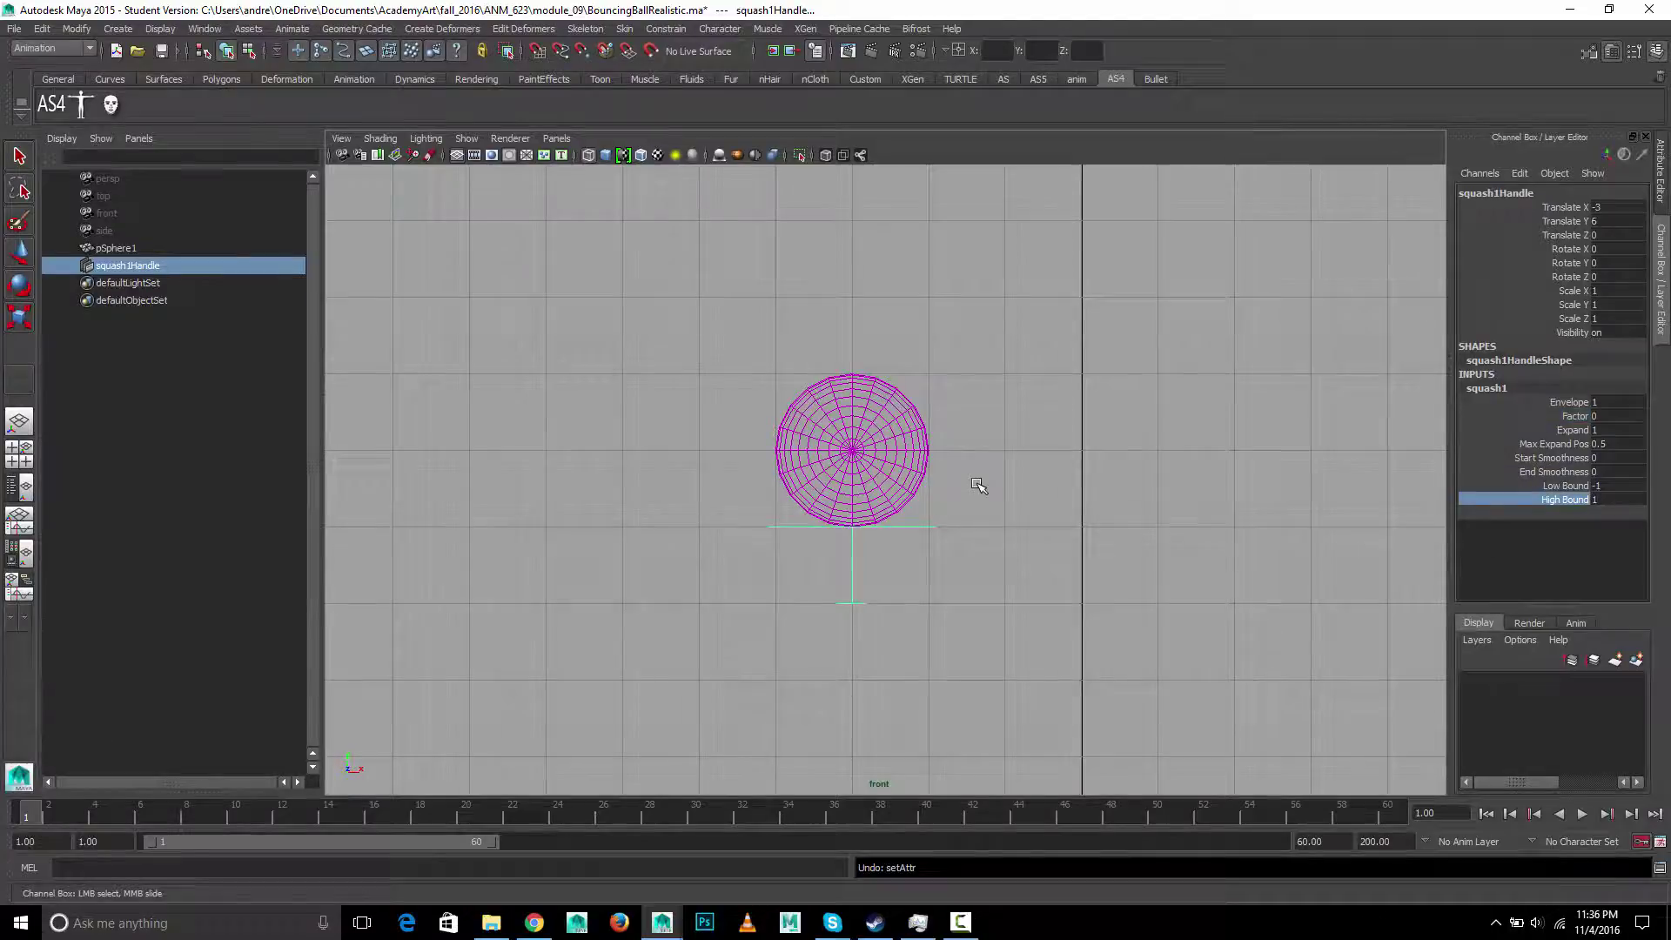
key(4)
key(space)
drag(970, 481, 1422, 485)
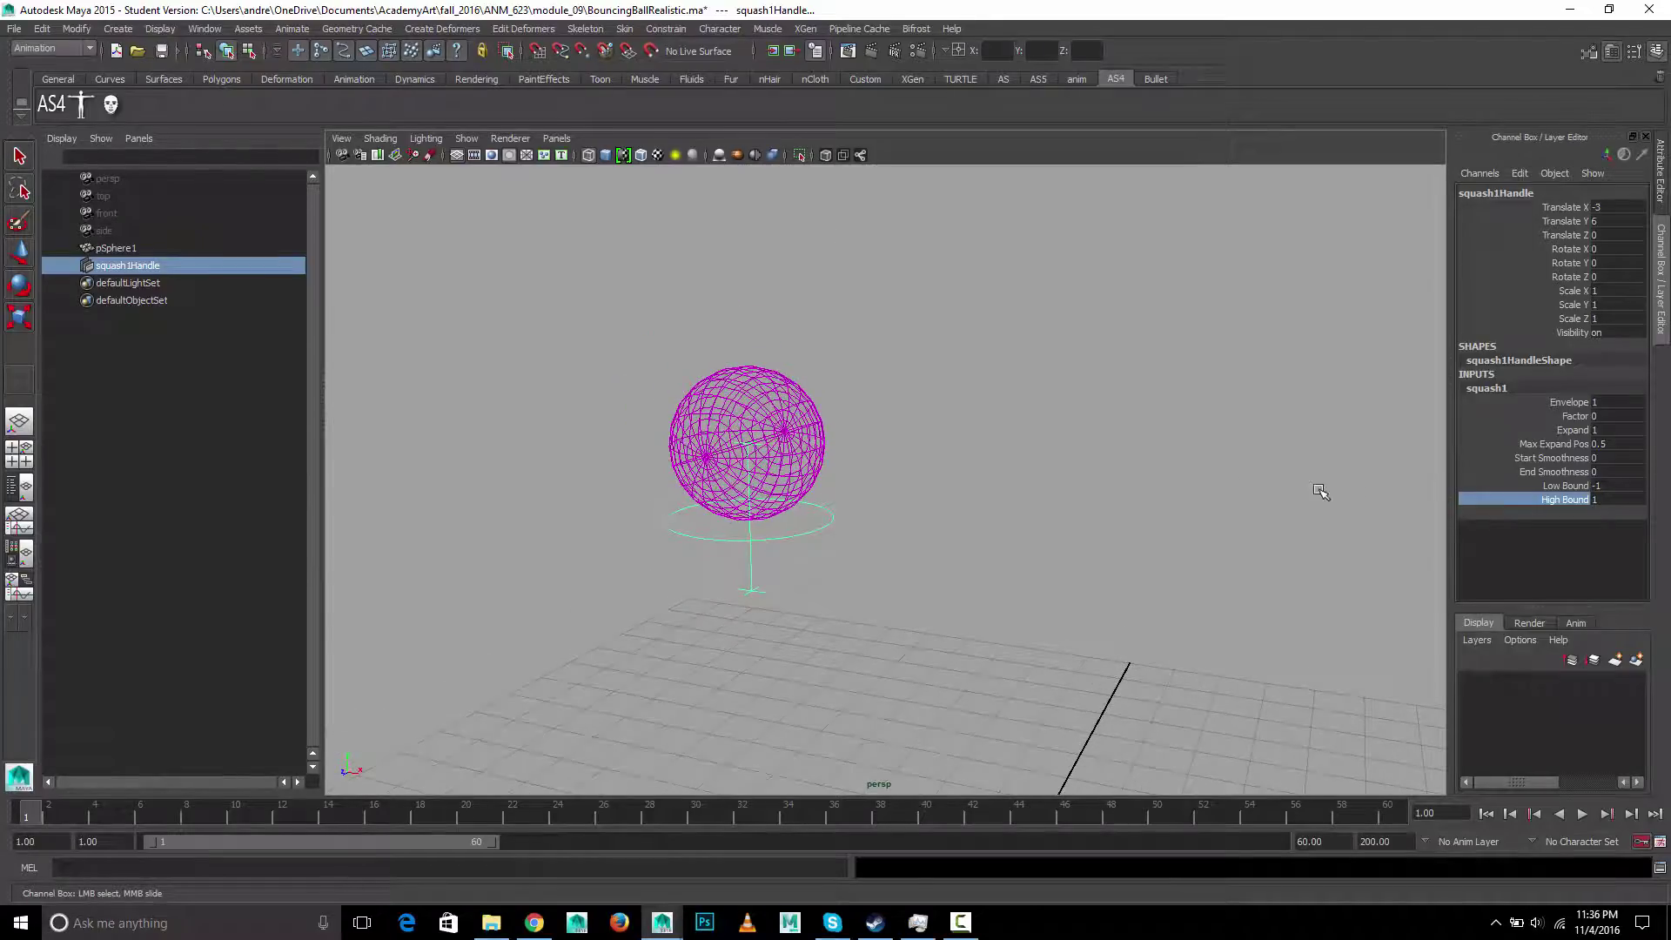
middle_drag(1186, 459, 1188, 457)
click(1598, 500)
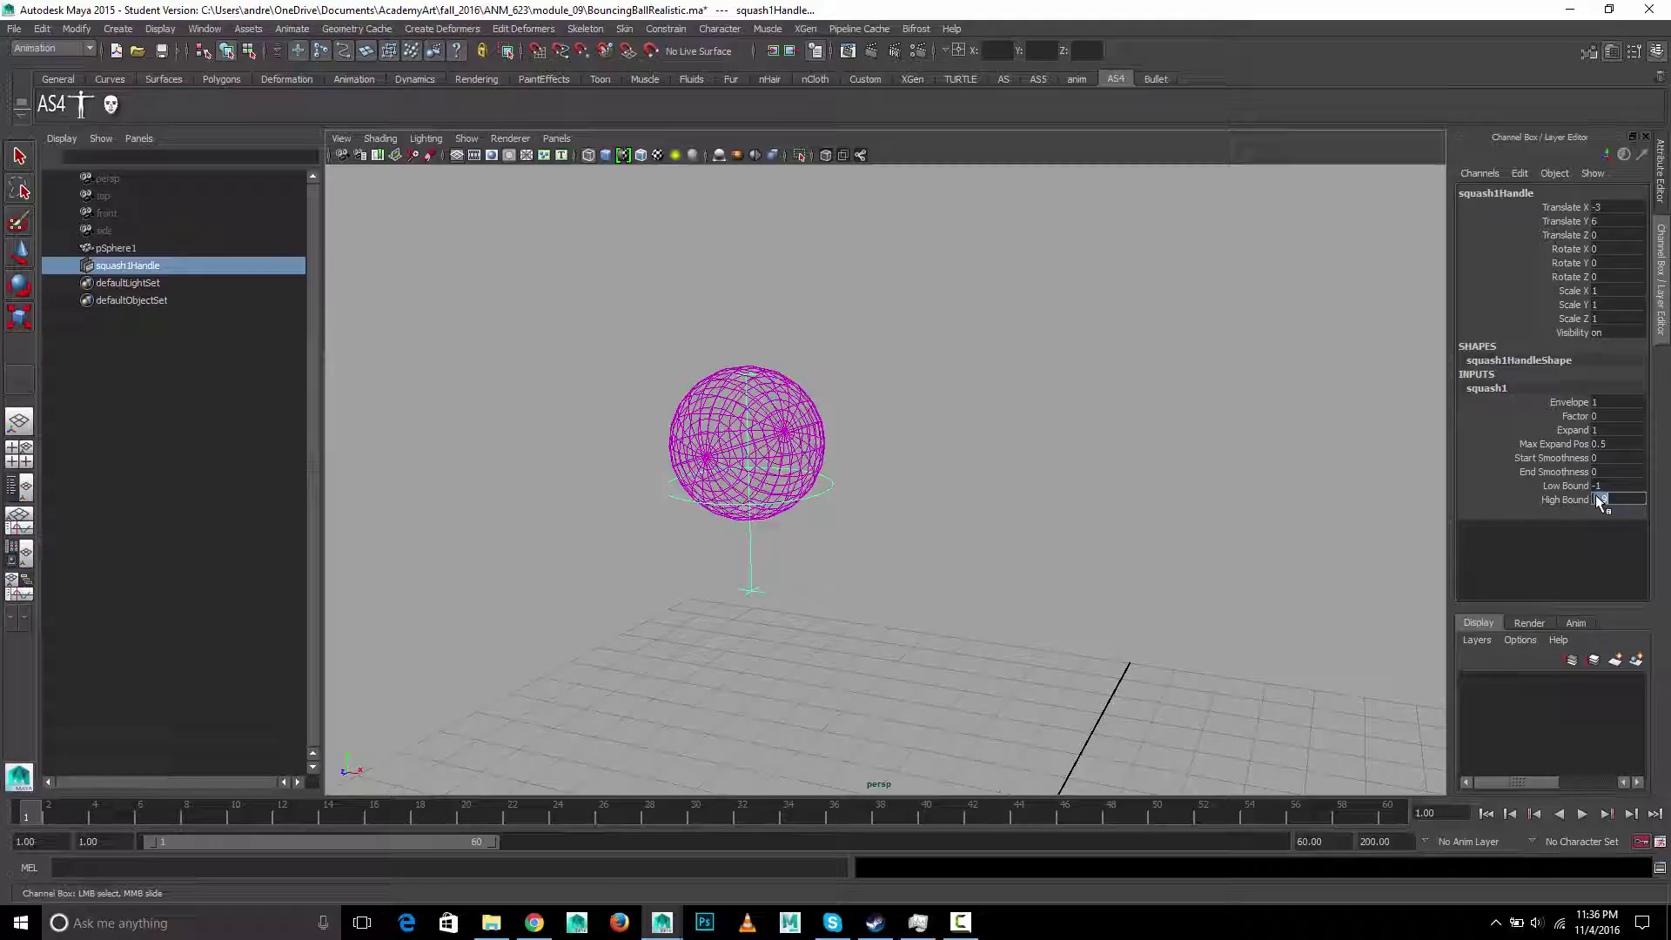
text(2)
key(Return)
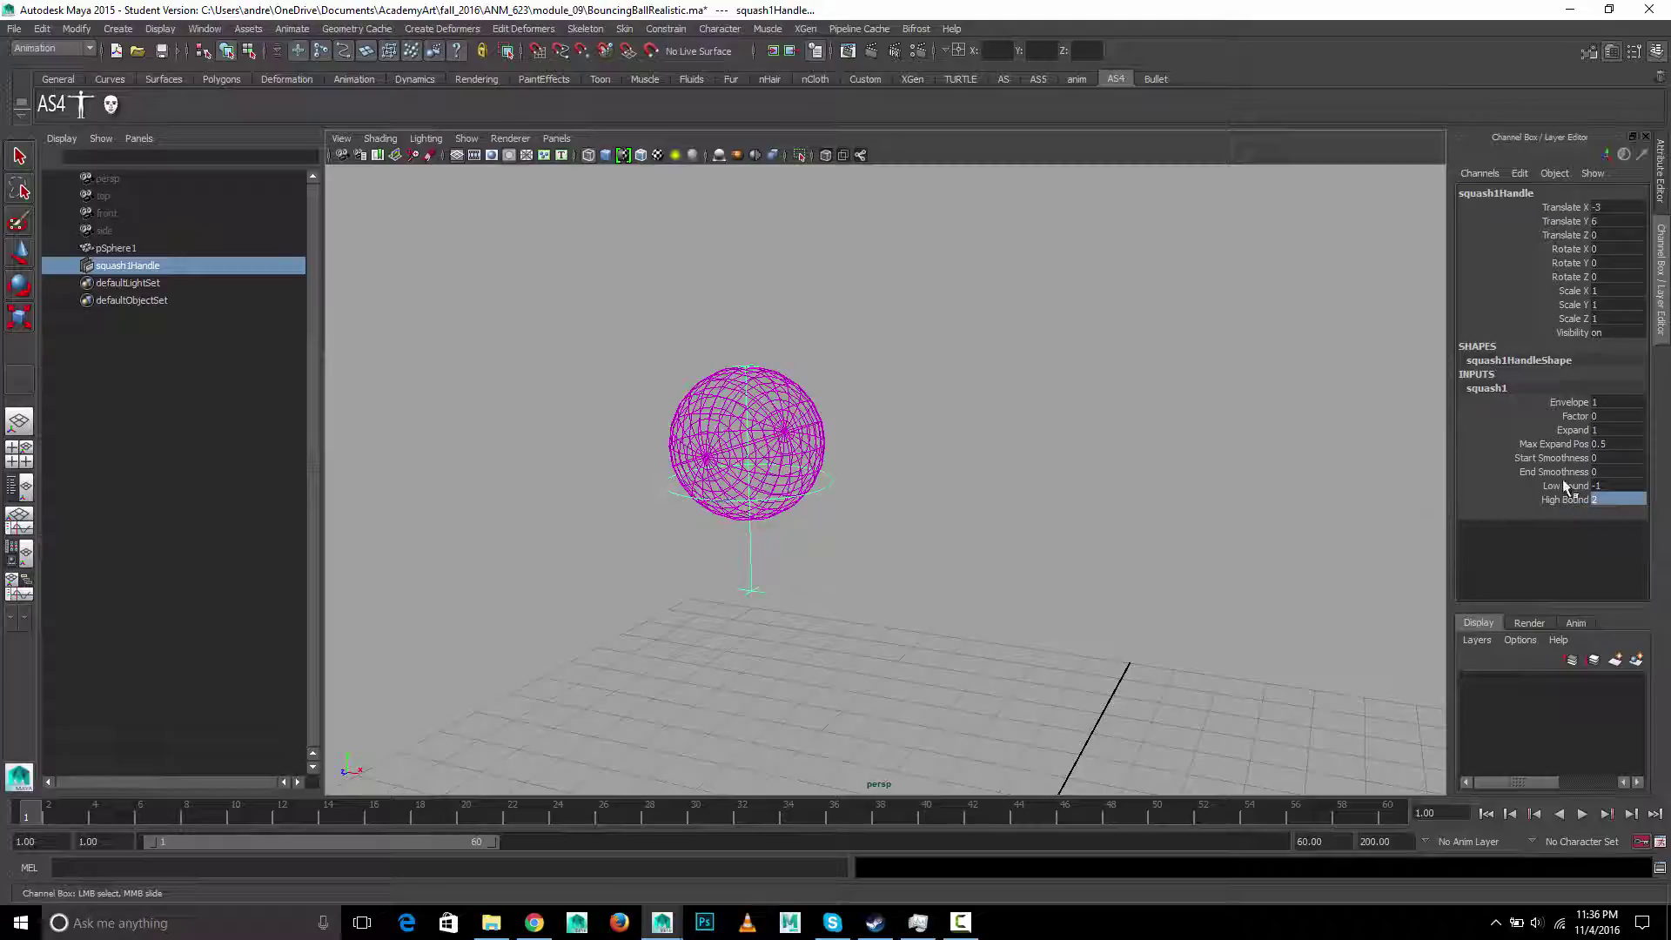
click(1565, 486)
middle_drag(1268, 476, 1280, 476)
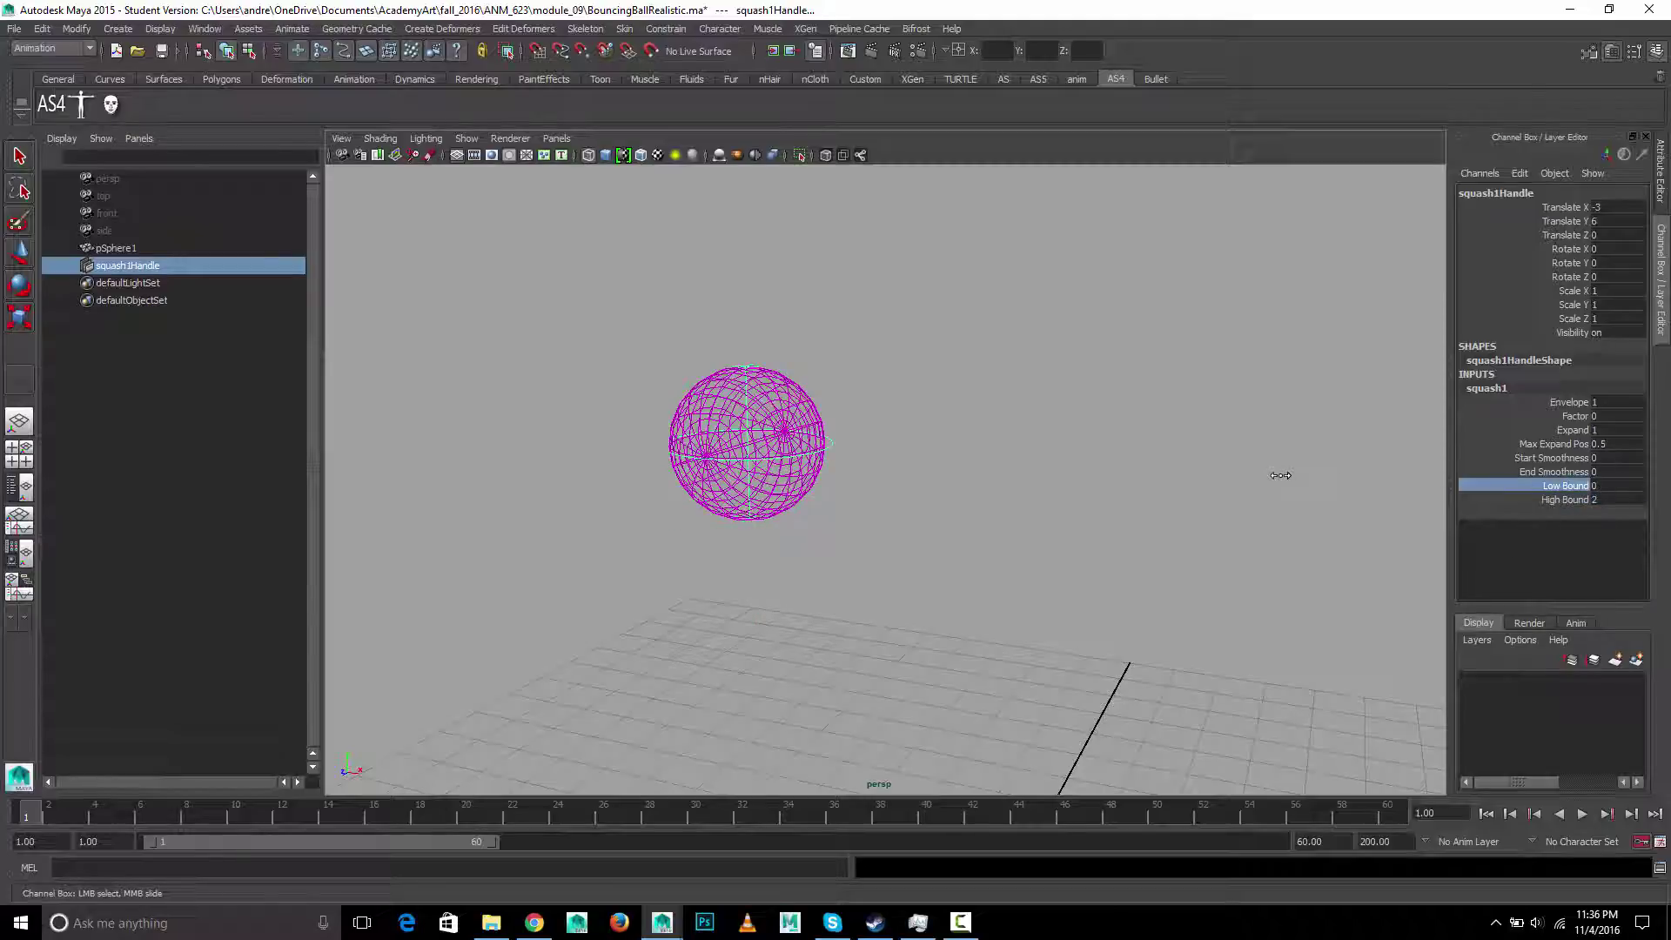
Try a squash Factor of 0.4 to stretch the ball from its base, and undo it.
alt+drag(839, 467, 1324, 462)
click(1533, 418)
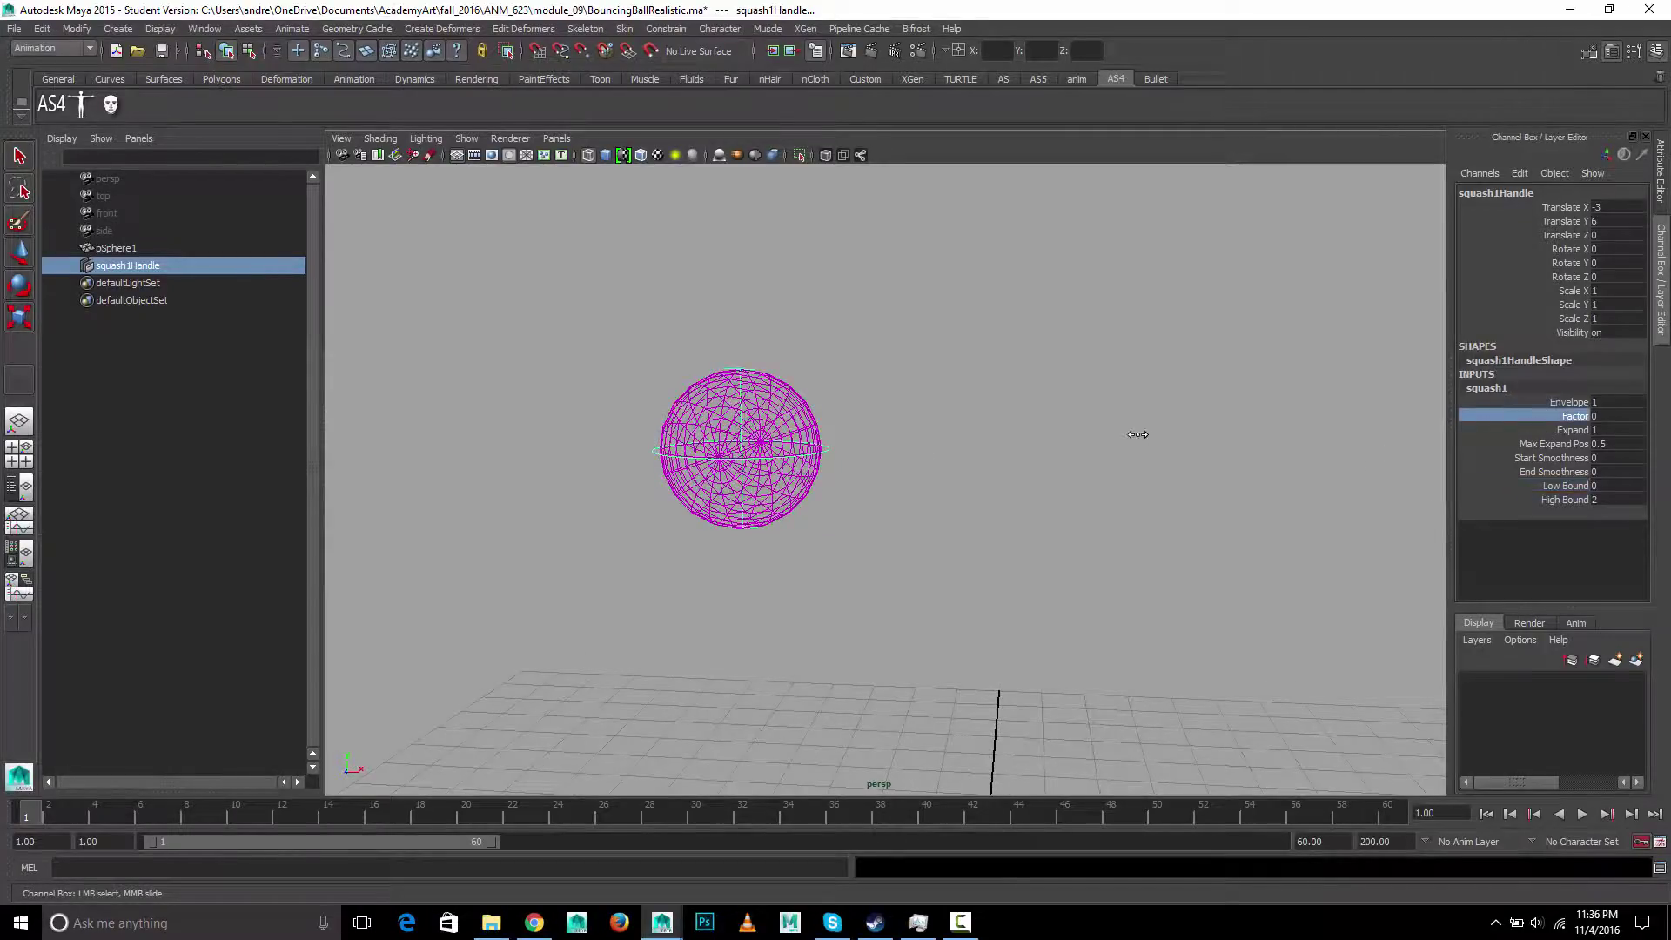
middle_drag(1138, 434, 1141, 434)
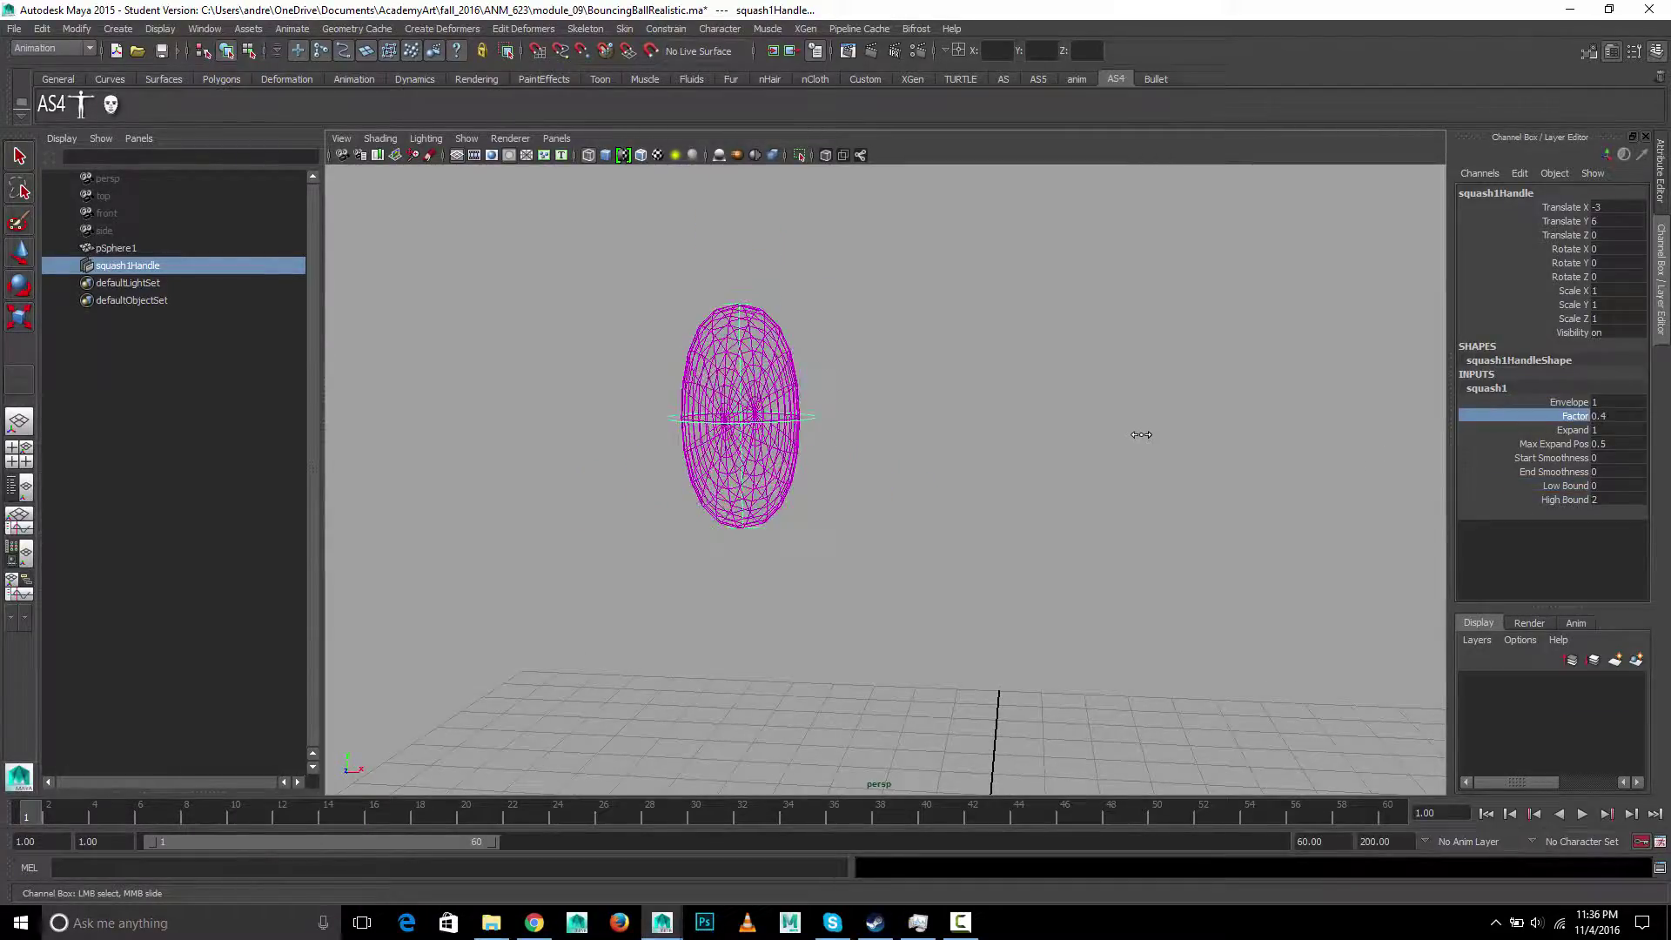
key(ctrl+z)
Play and scrub the first frames to examine whether the squash handle follows the moving ball.
mouse_move(738, 515)
alt+mouse_down()
mouse_move(783, 531)
mouse_move(750, 524)
alt+mouse_up()
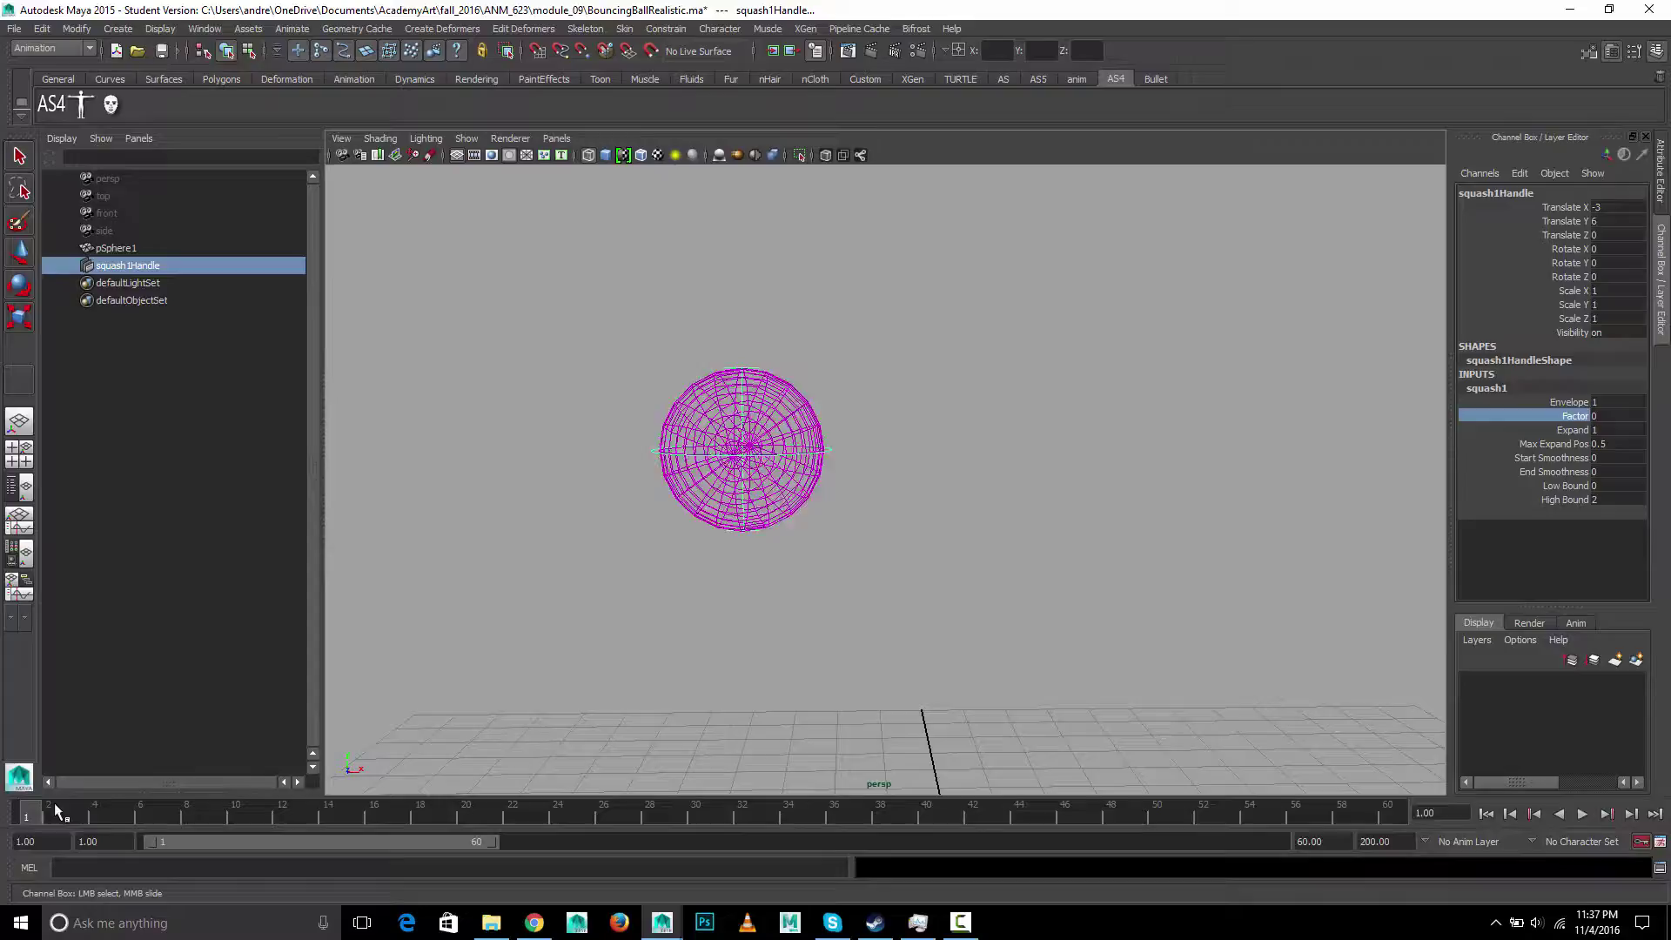
key(alt+v)
drag(52, 808, 4, 799)
key(ctrl+z)
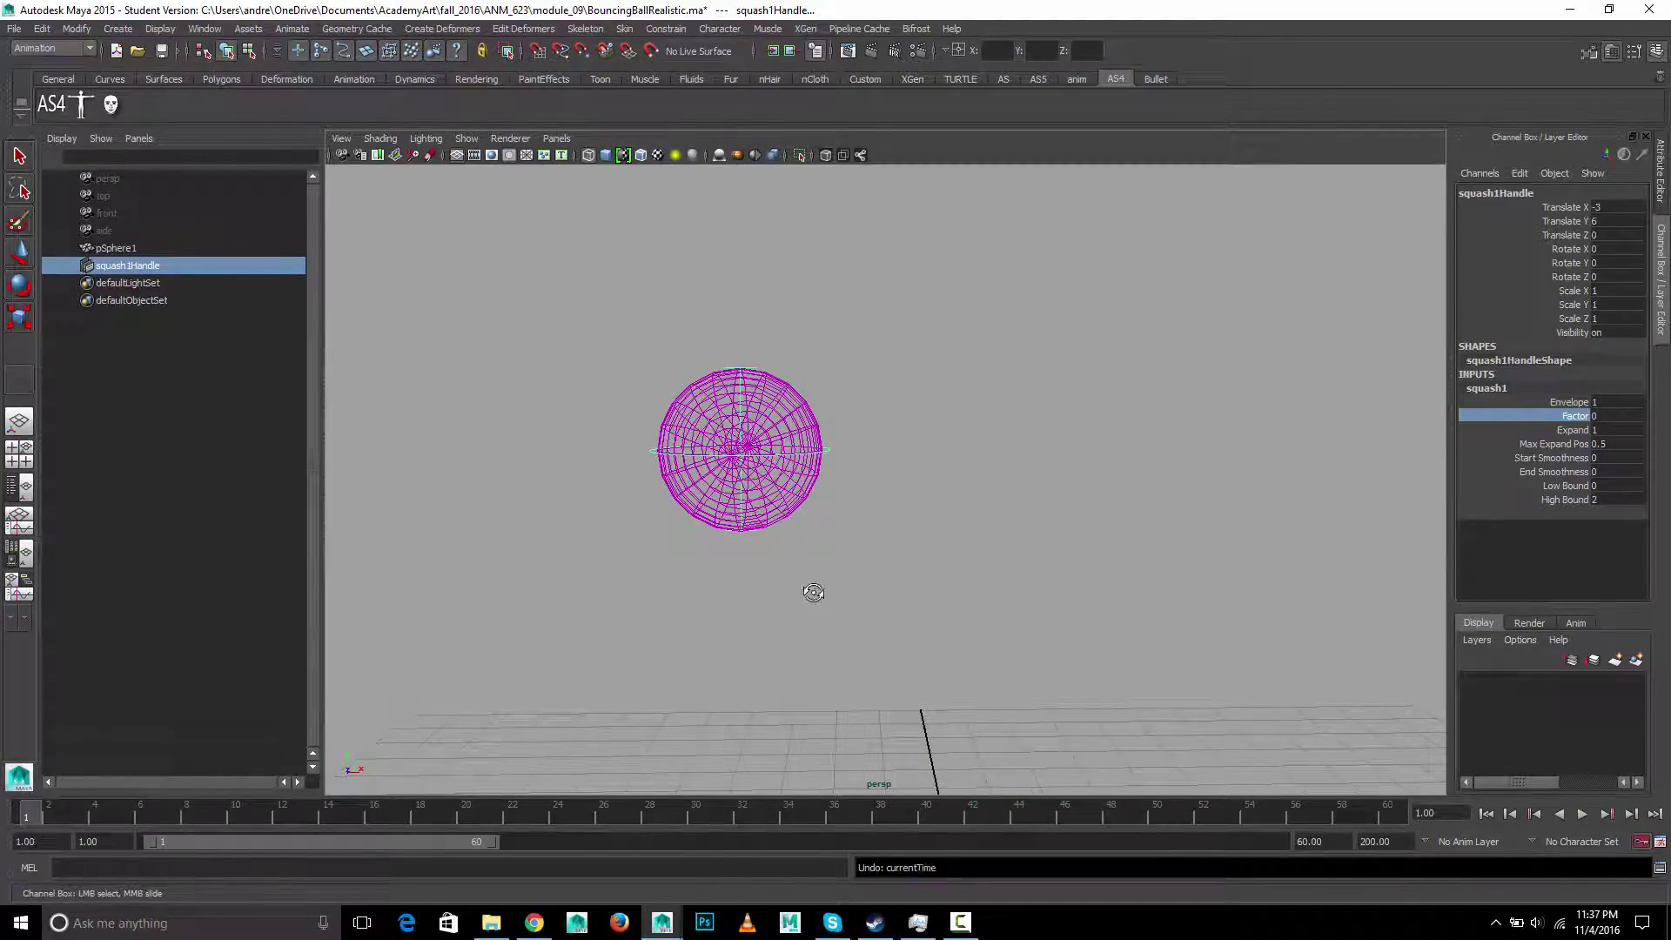
key(alt+v)
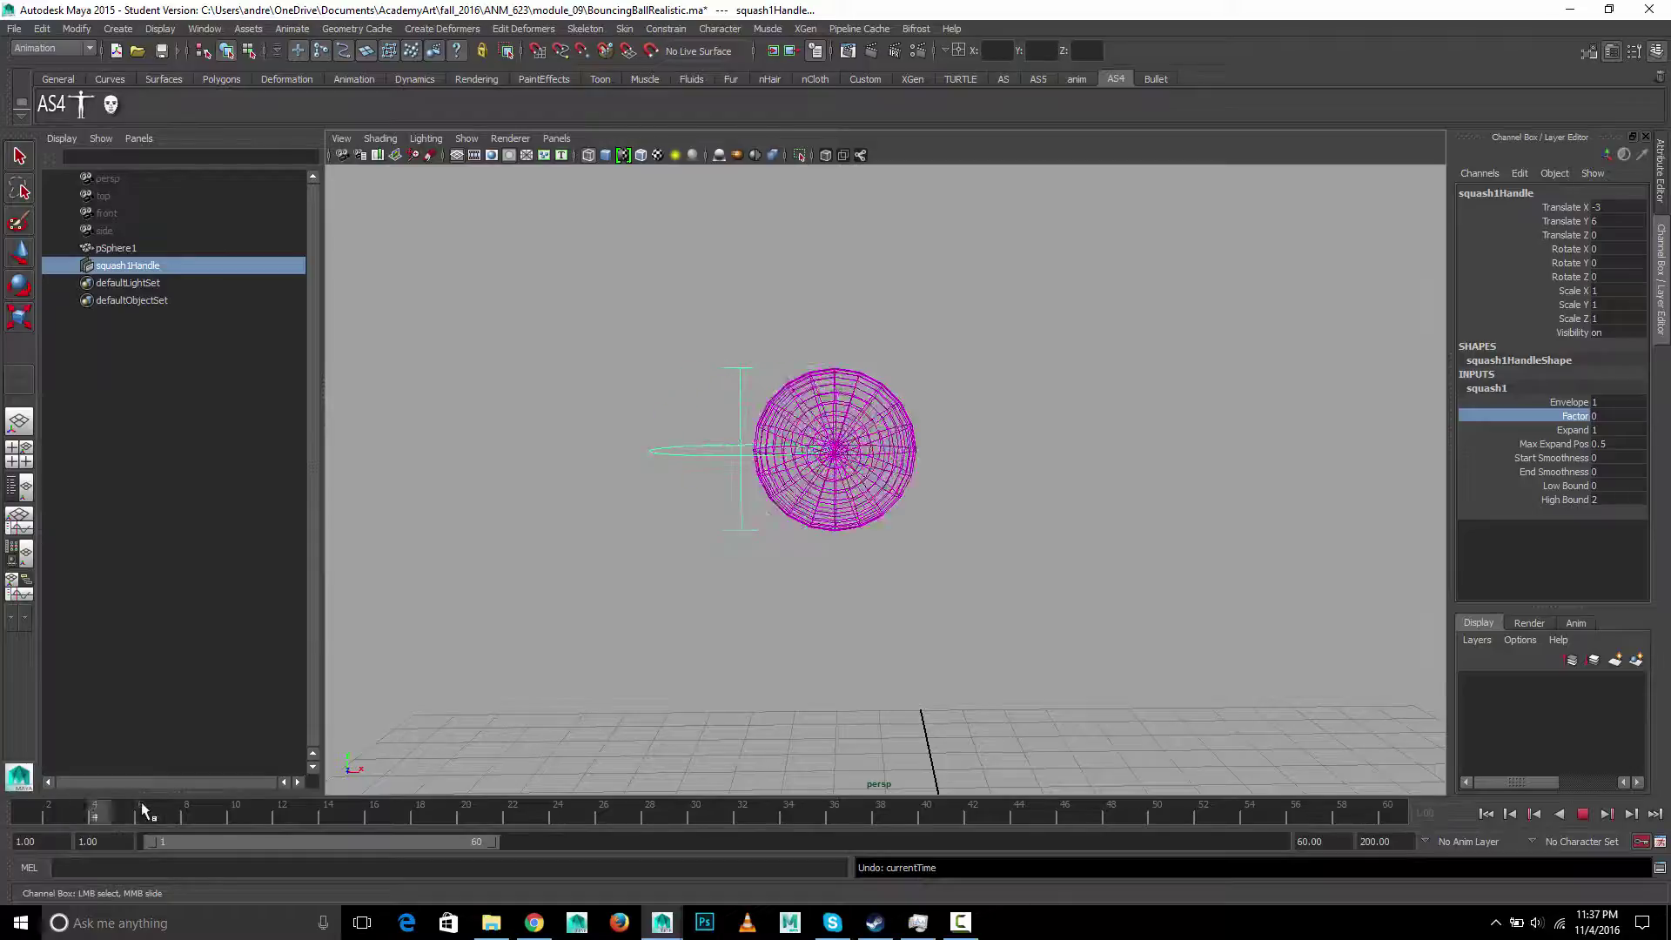
key(alt+v)
alt+drag(766, 530, 623, 530)
alt+right_drag(622, 530, 1027, 522)
alt+middle_drag(451, 453, 596, 509)
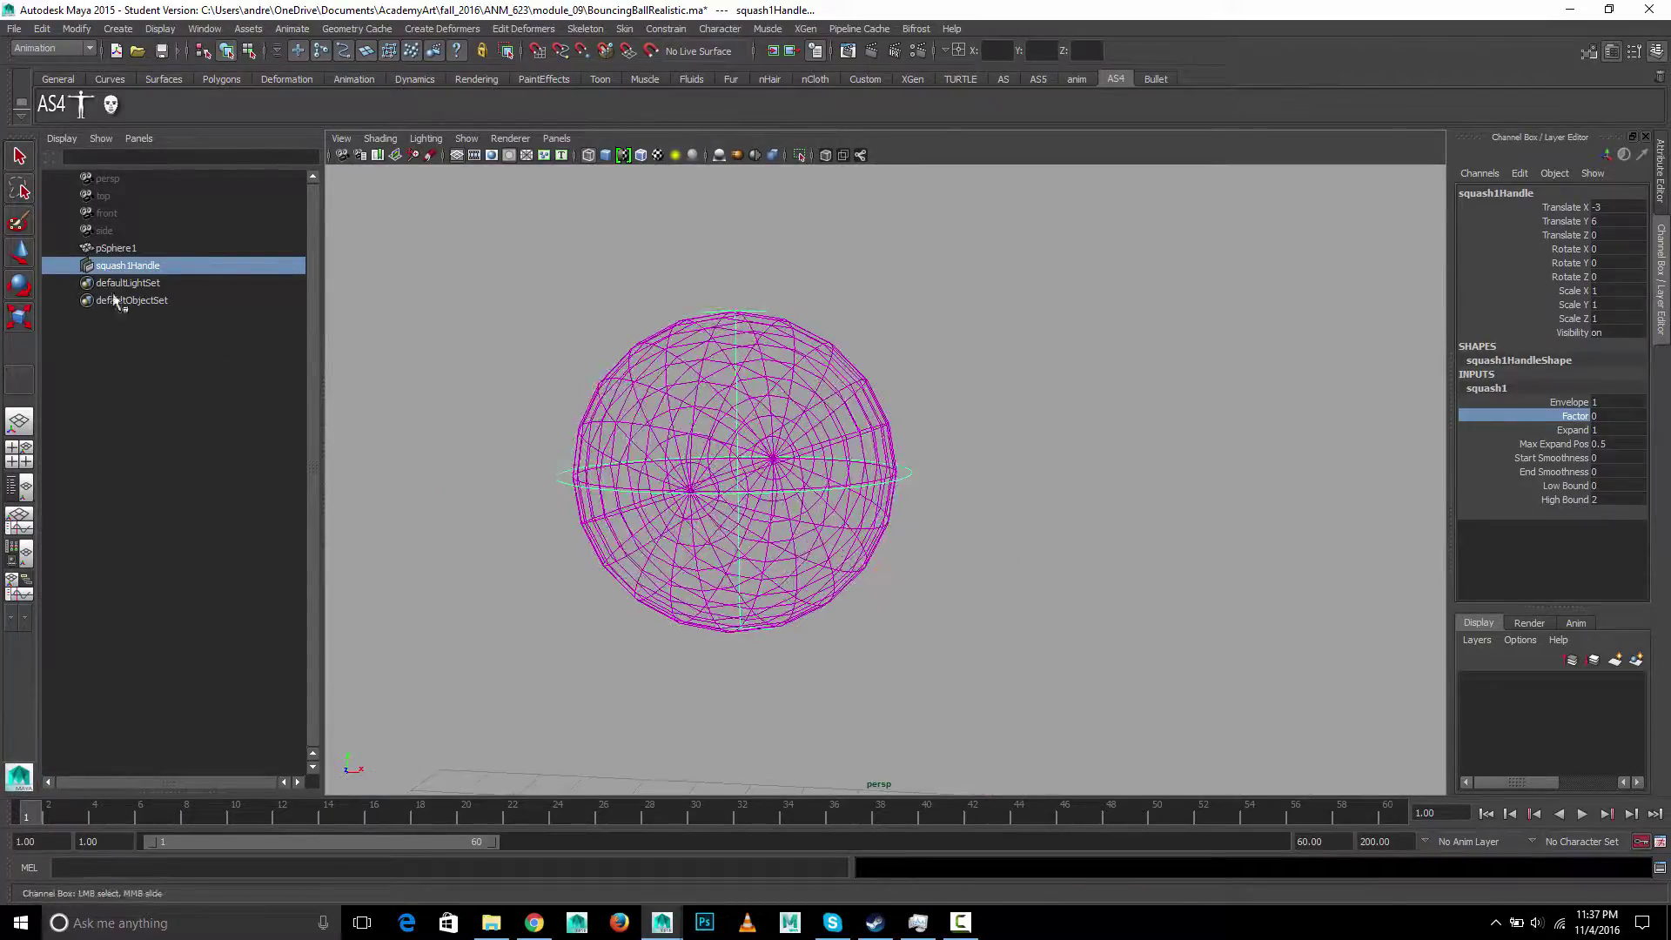
Point-constrain squash1Handle to pSphere1 on all axes, with Maintain offset on and a weight of 1.
click(122, 249)
key(w)
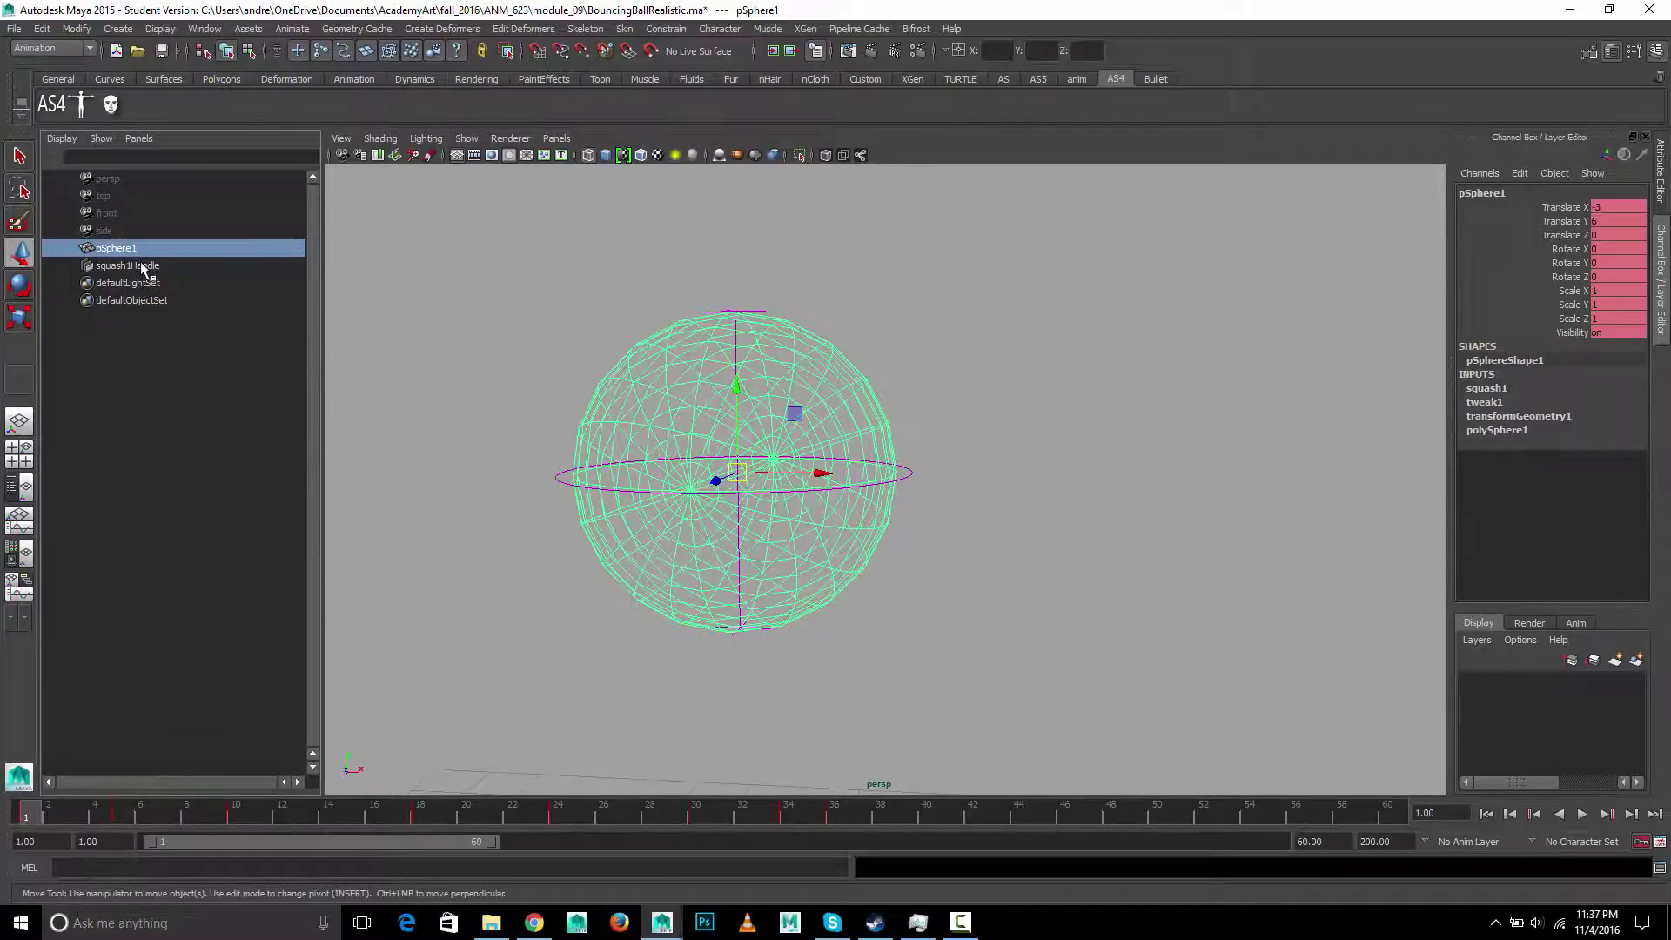
ctrl+click(130, 265)
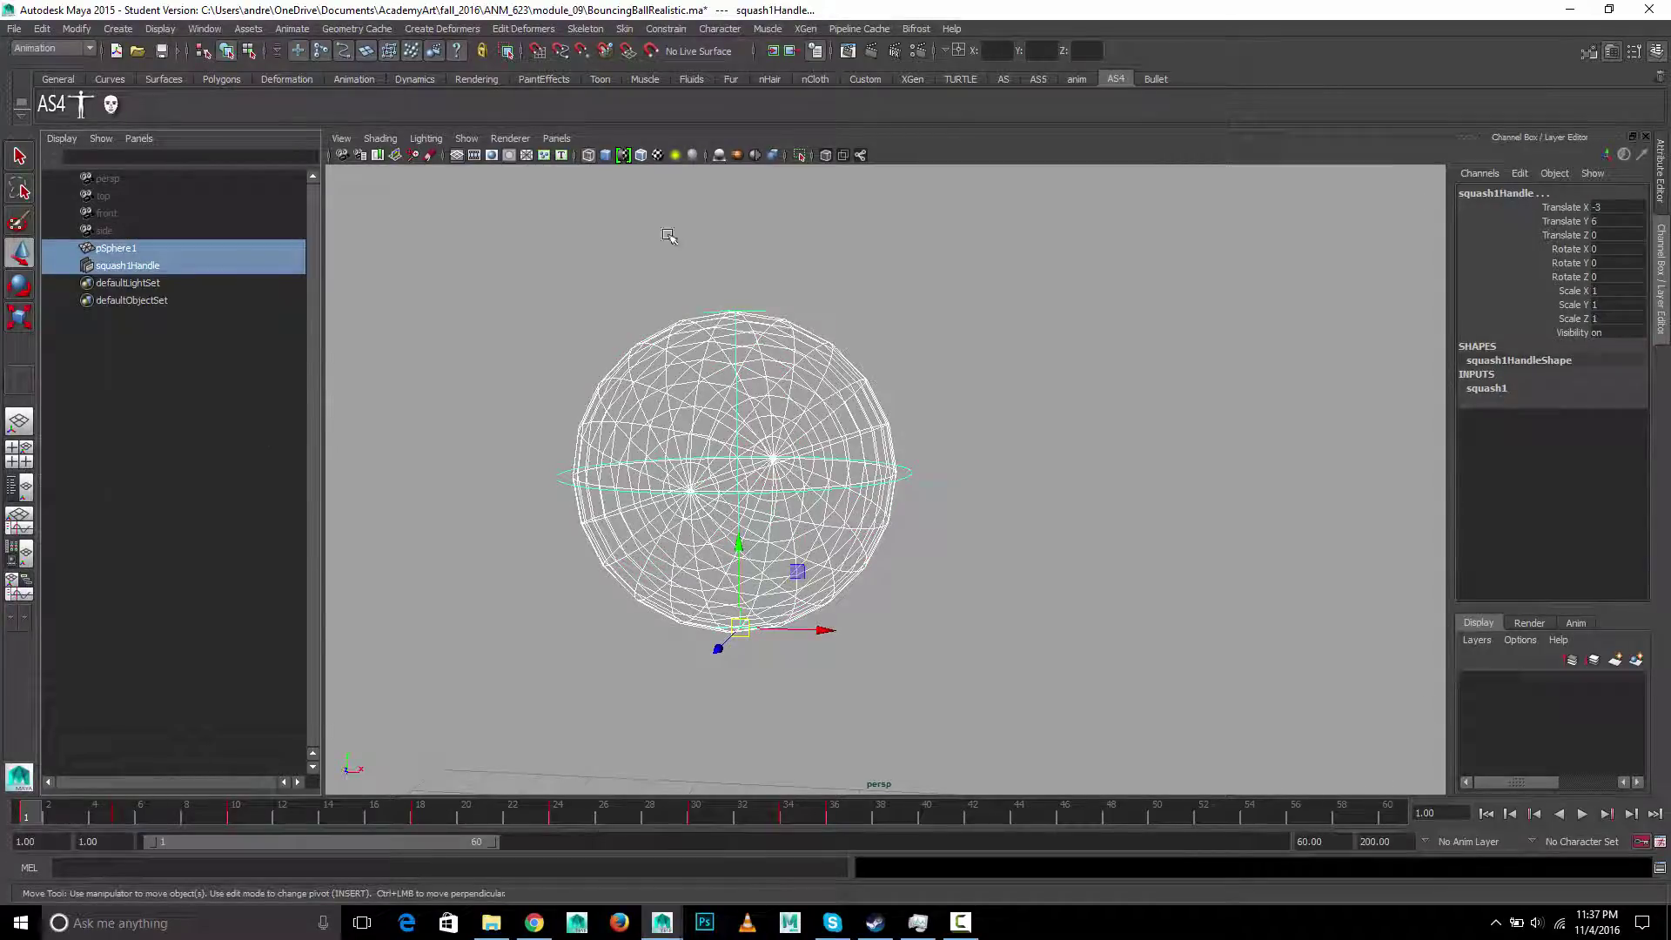
click(669, 28)
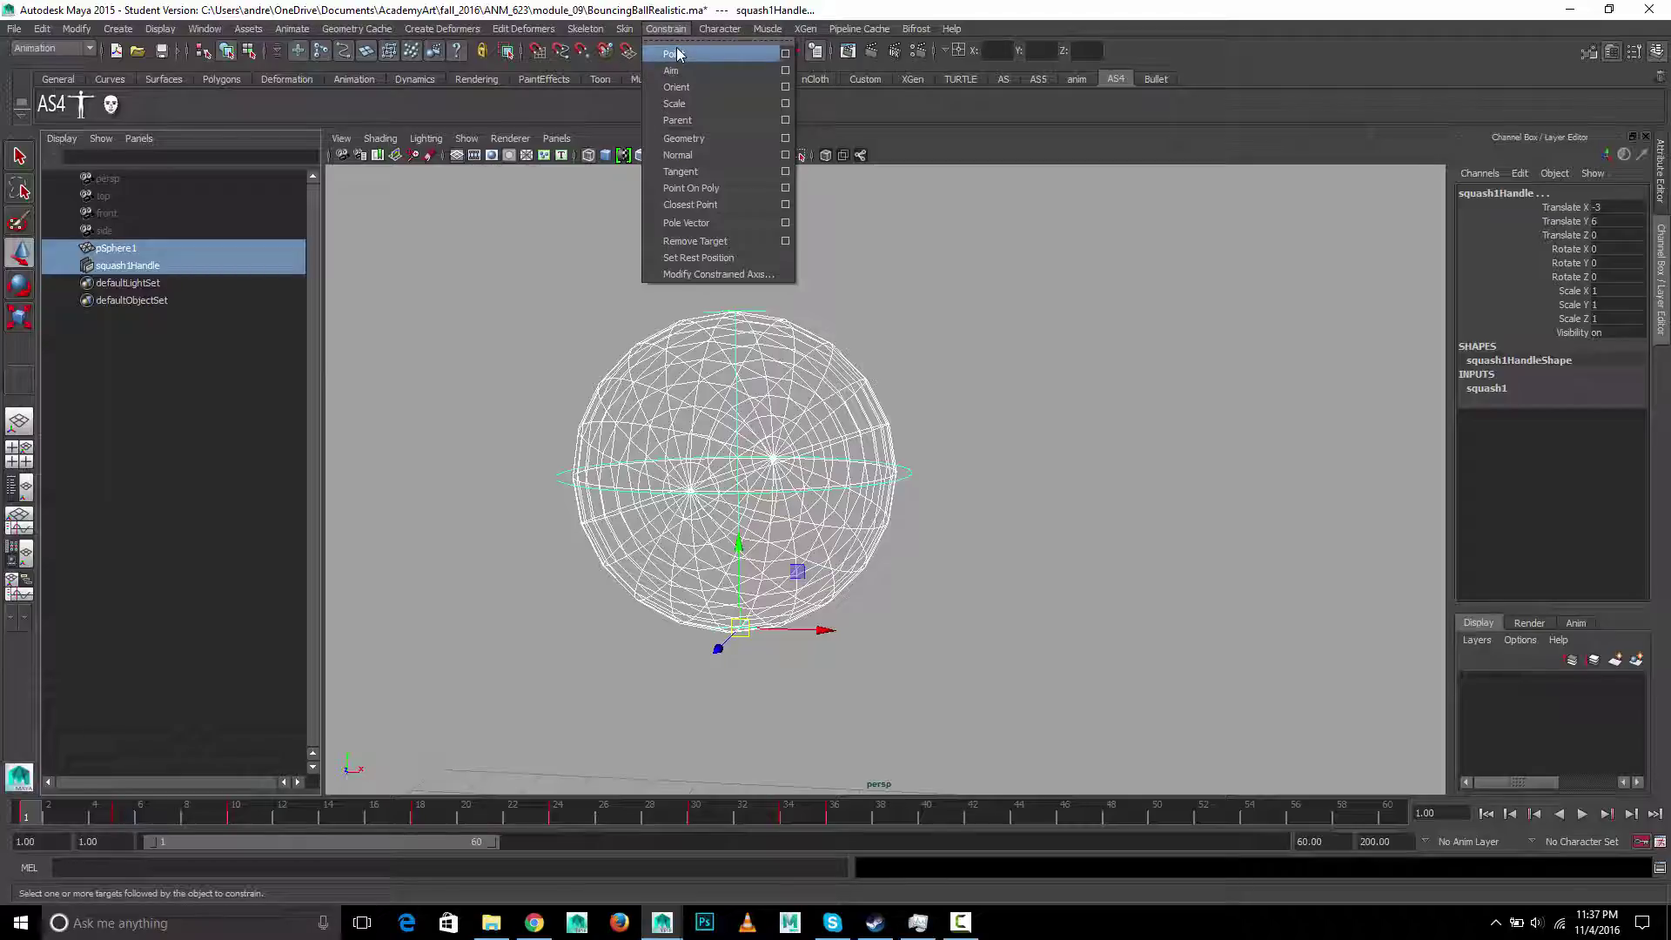
click(786, 54)
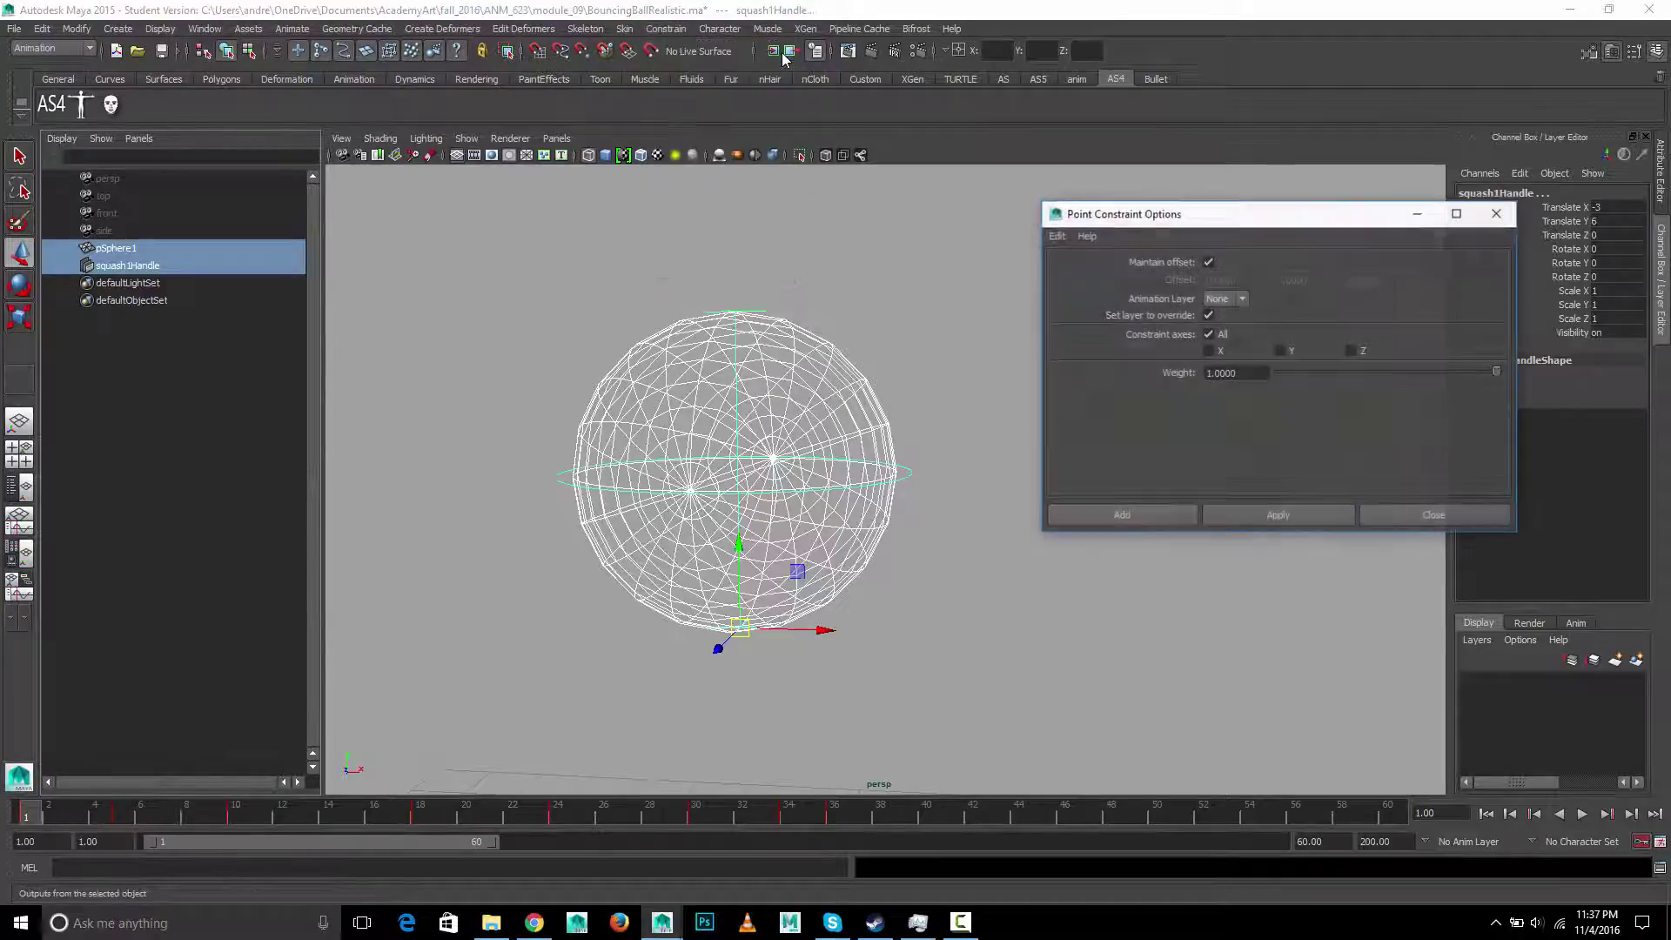
click(1209, 262)
click(1209, 262)
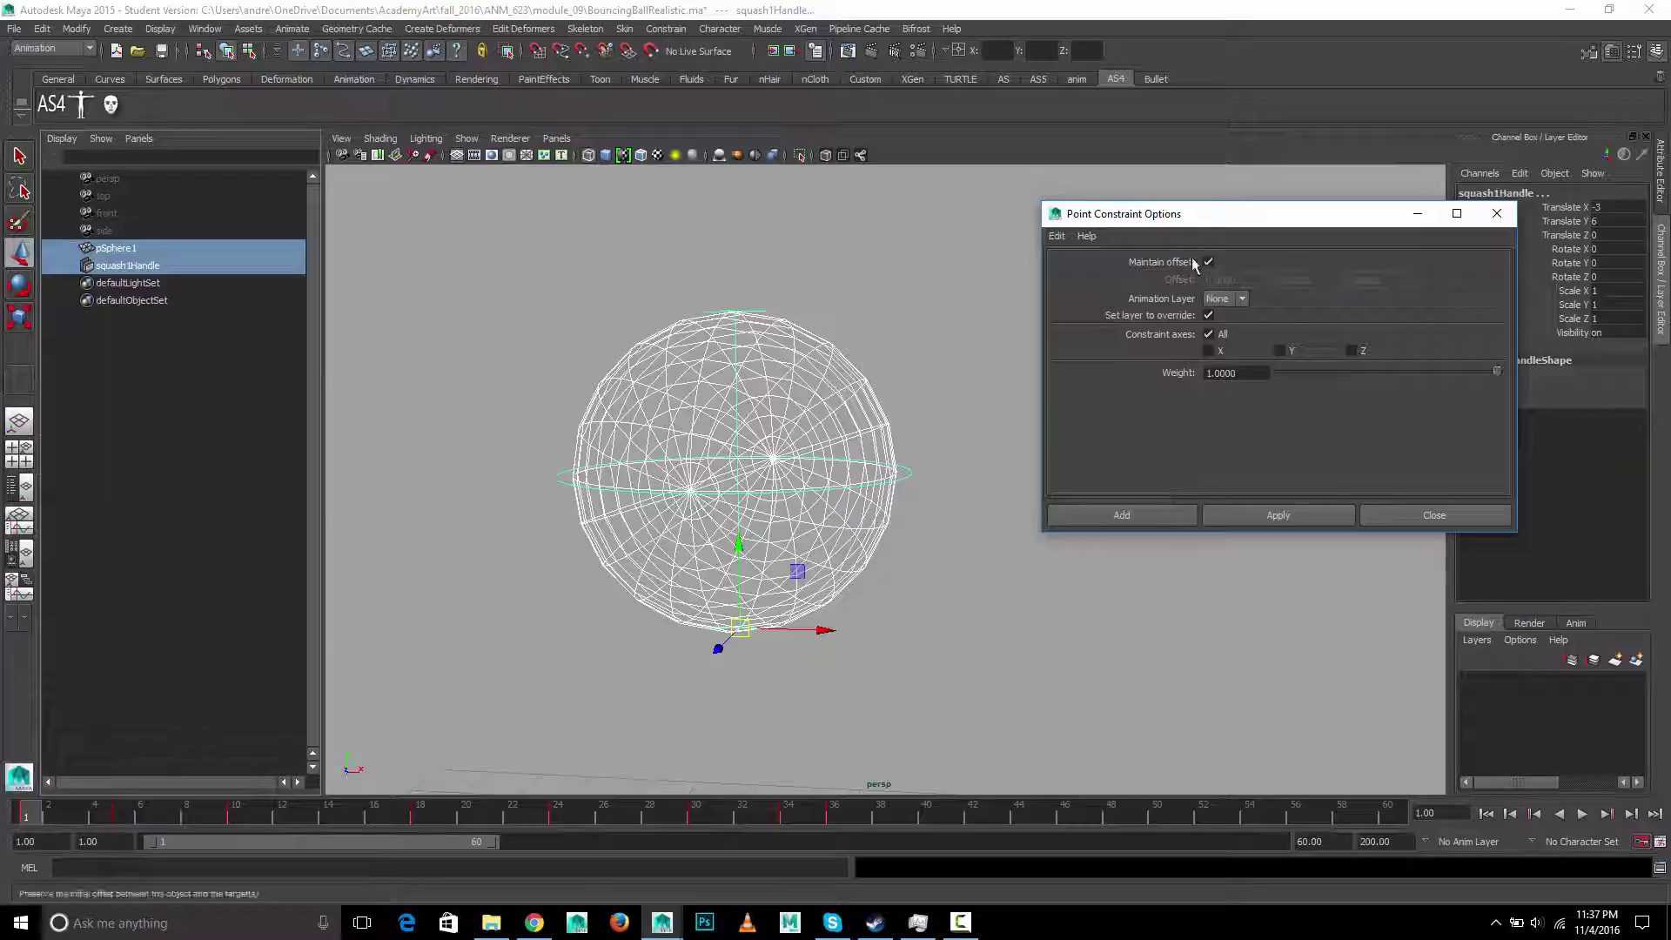
click(1106, 519)
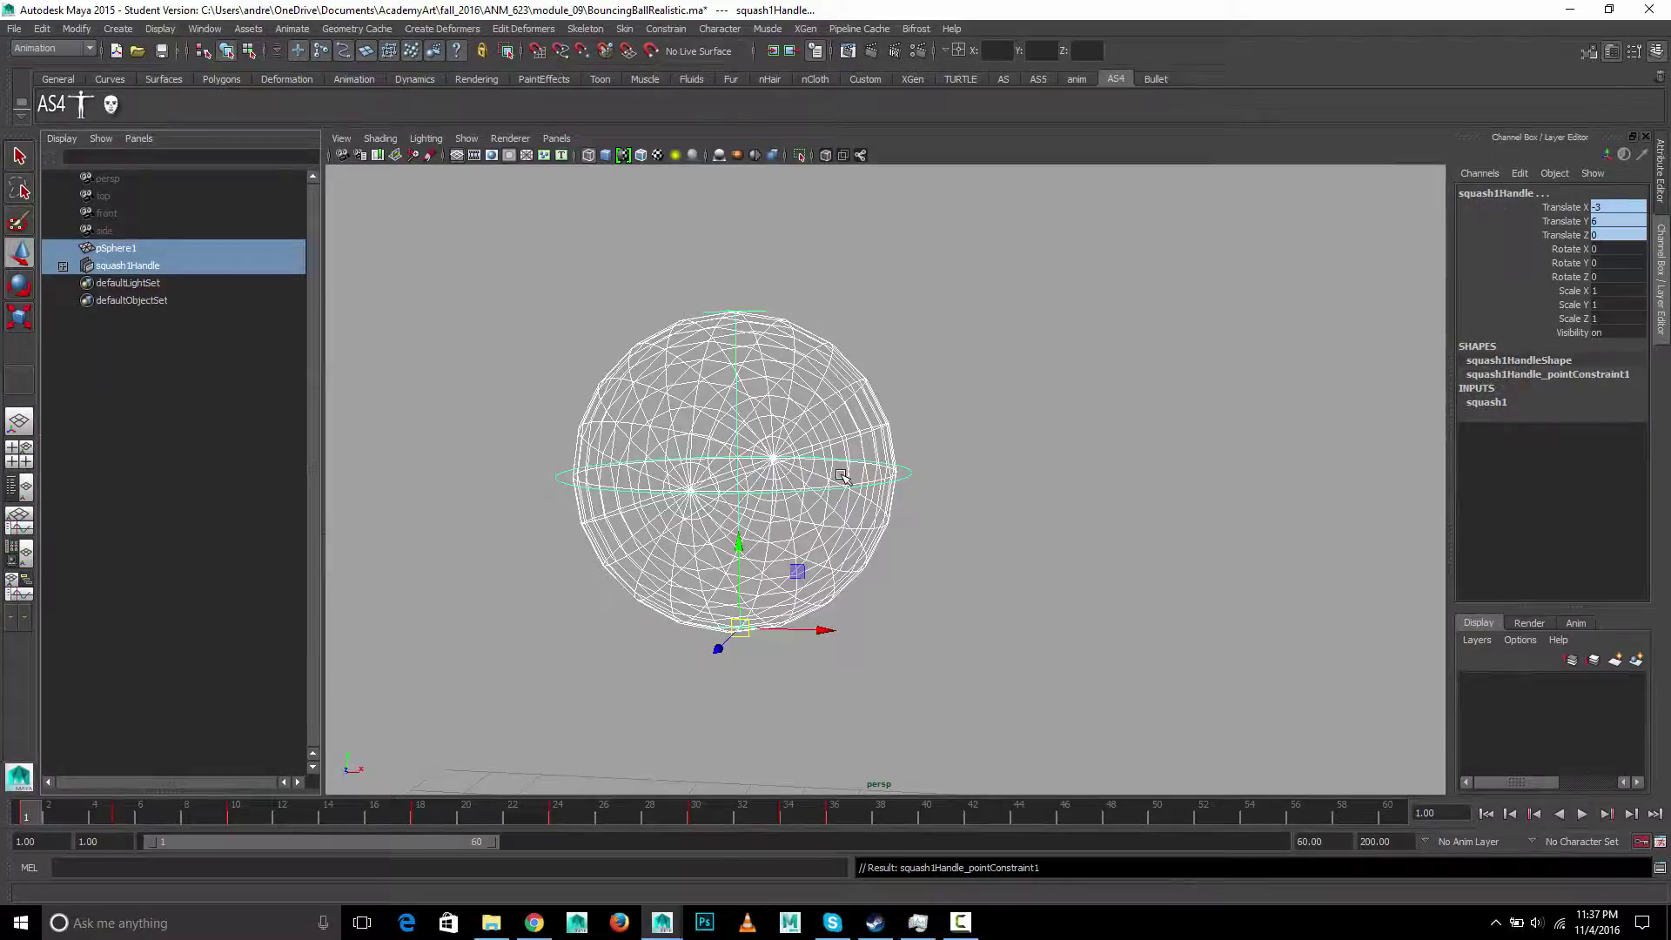
Shade the perspective view and scrub the animation to frame 12 to check how the constrained squash handle follows the ball.
scroll(839, 478, down, 5)
click(619, 499)
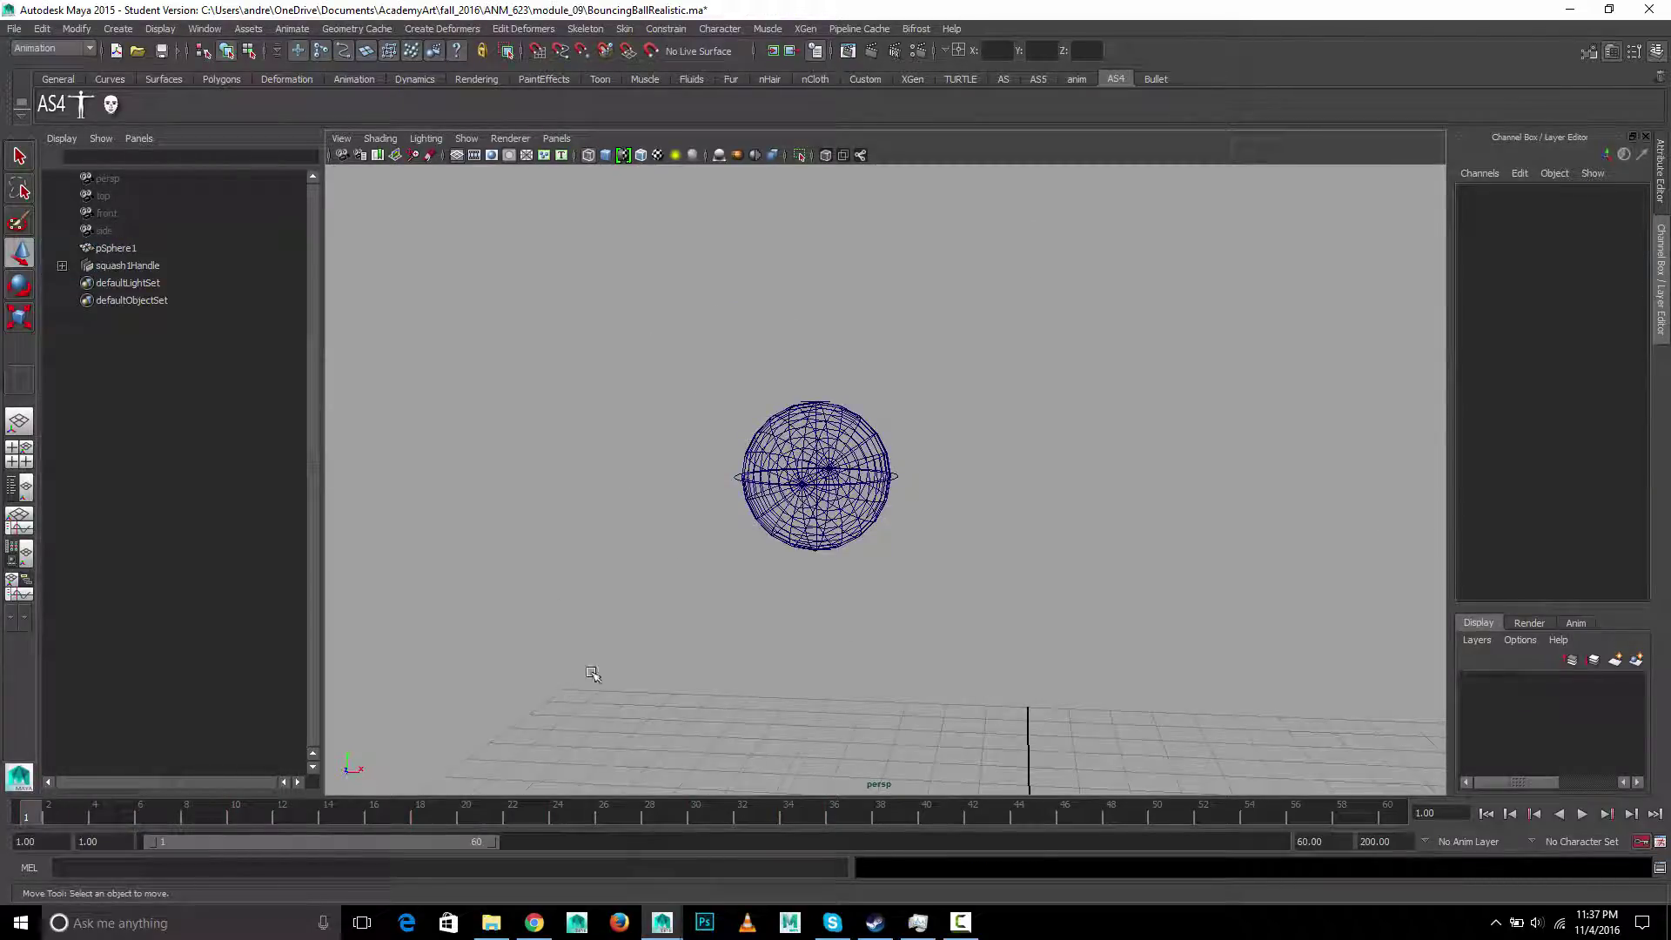
key(5)
drag(50, 814, 259, 809)
alt+right_drag(707, 642, 666, 646)
alt+middle_drag(756, 659, 636, 527)
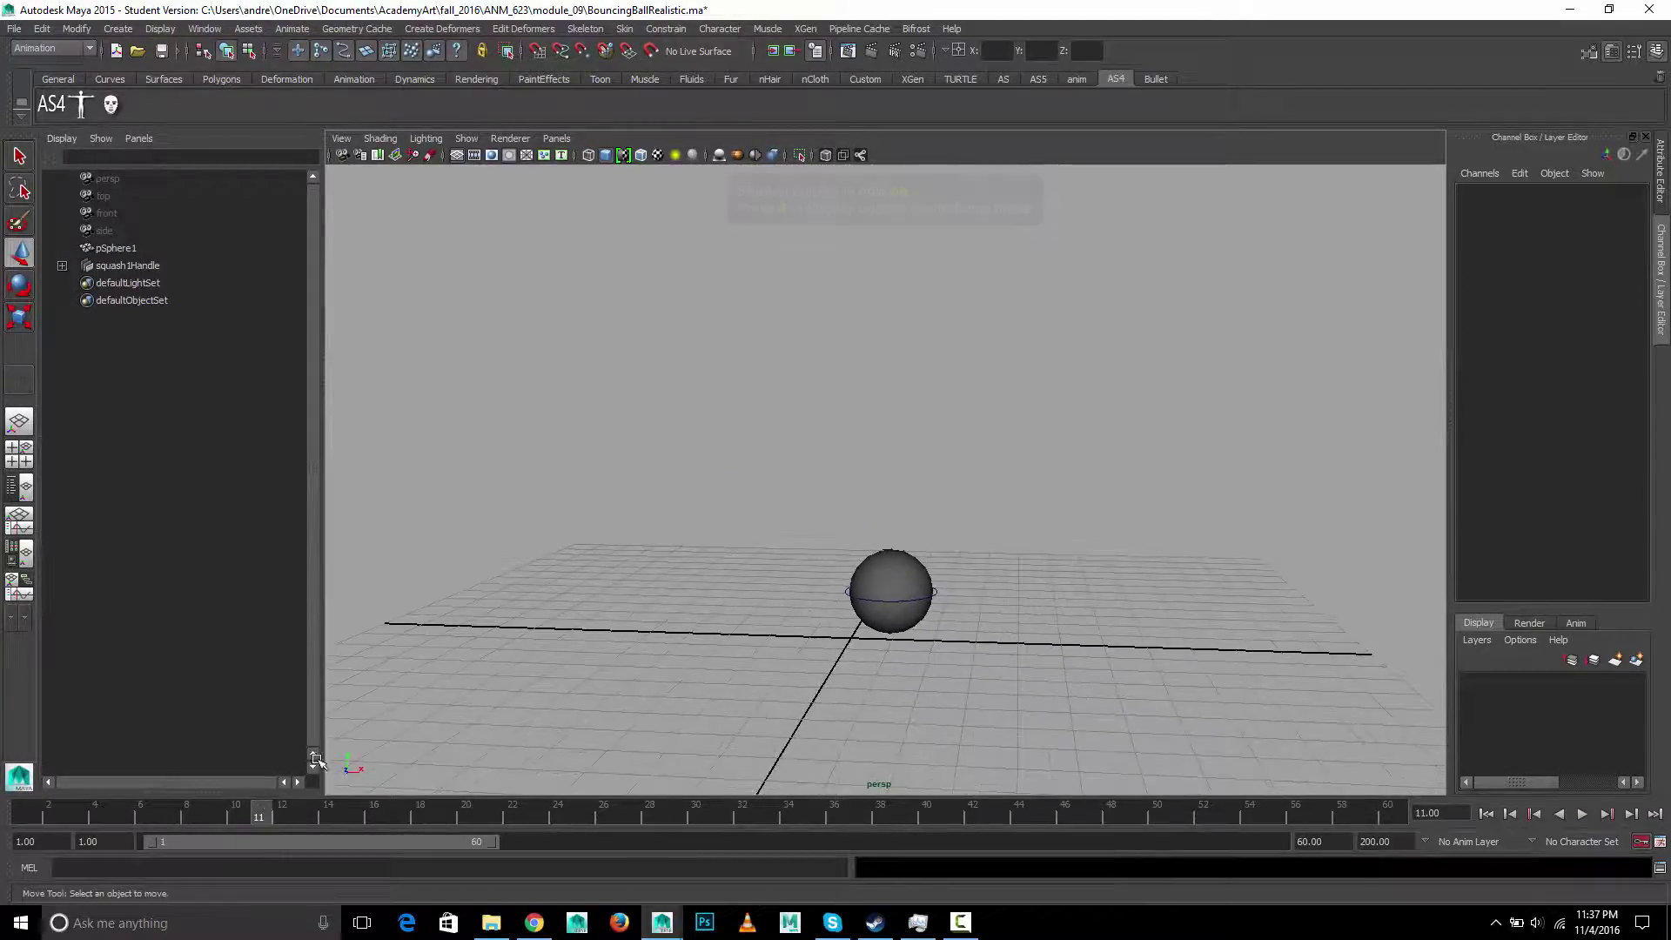
key(alt+v)
drag(286, 811, 318, 801)
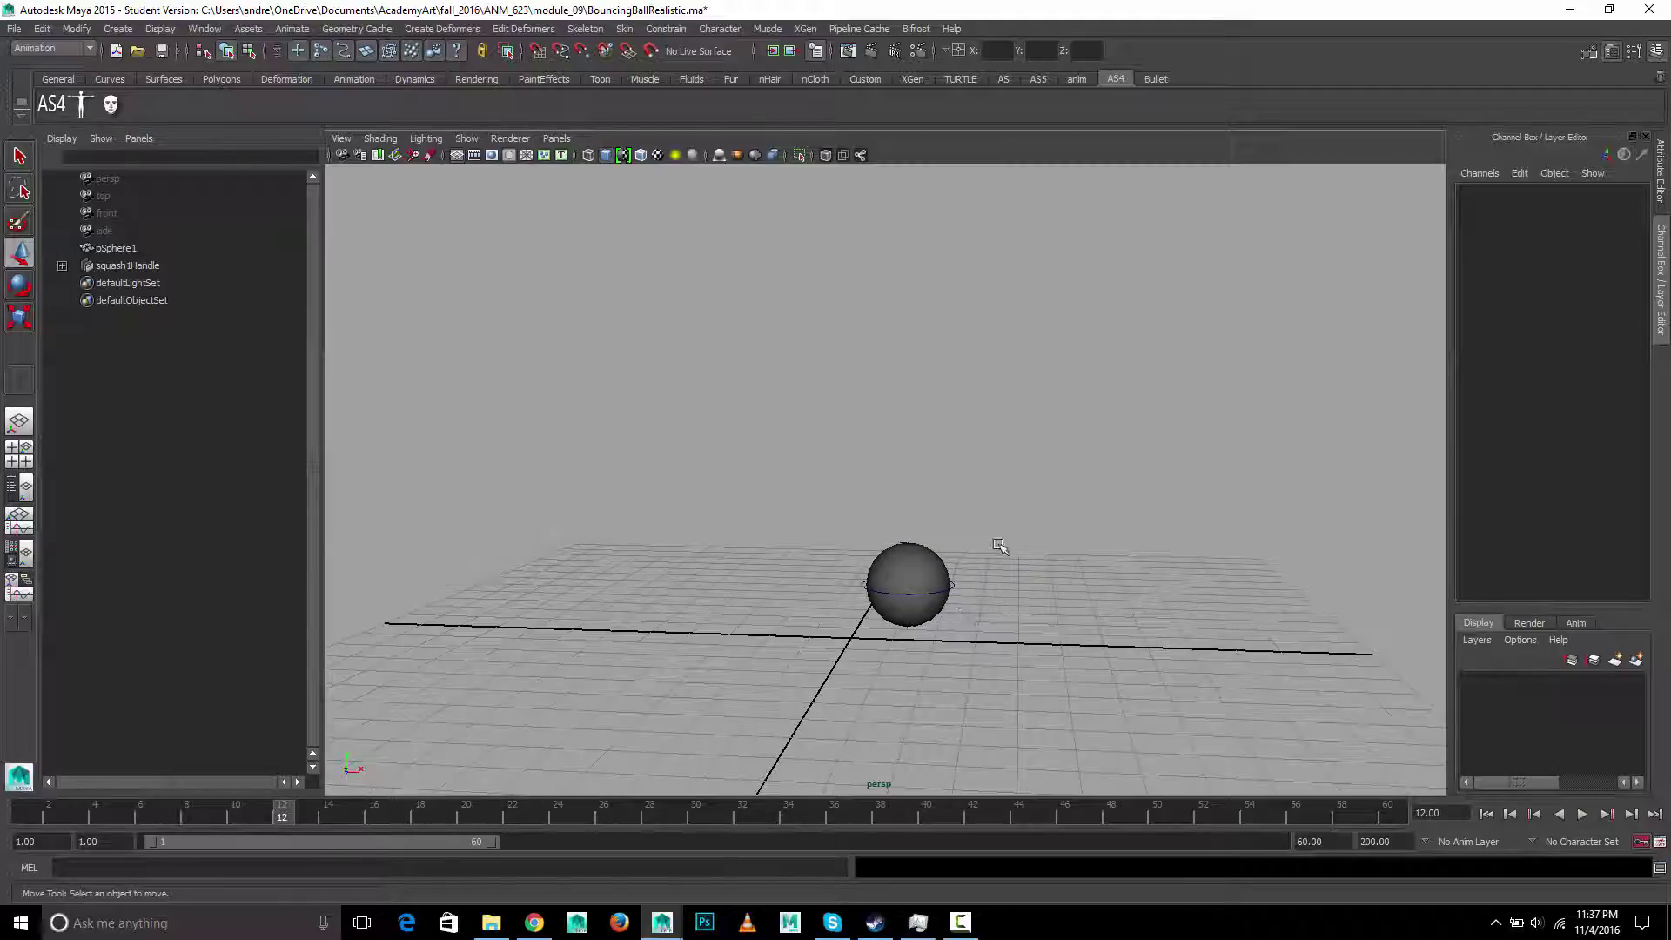
Try rotating the ball about Z to about -19 degrees at frame 12, and undo the rotation.
click(901, 557)
key(e)
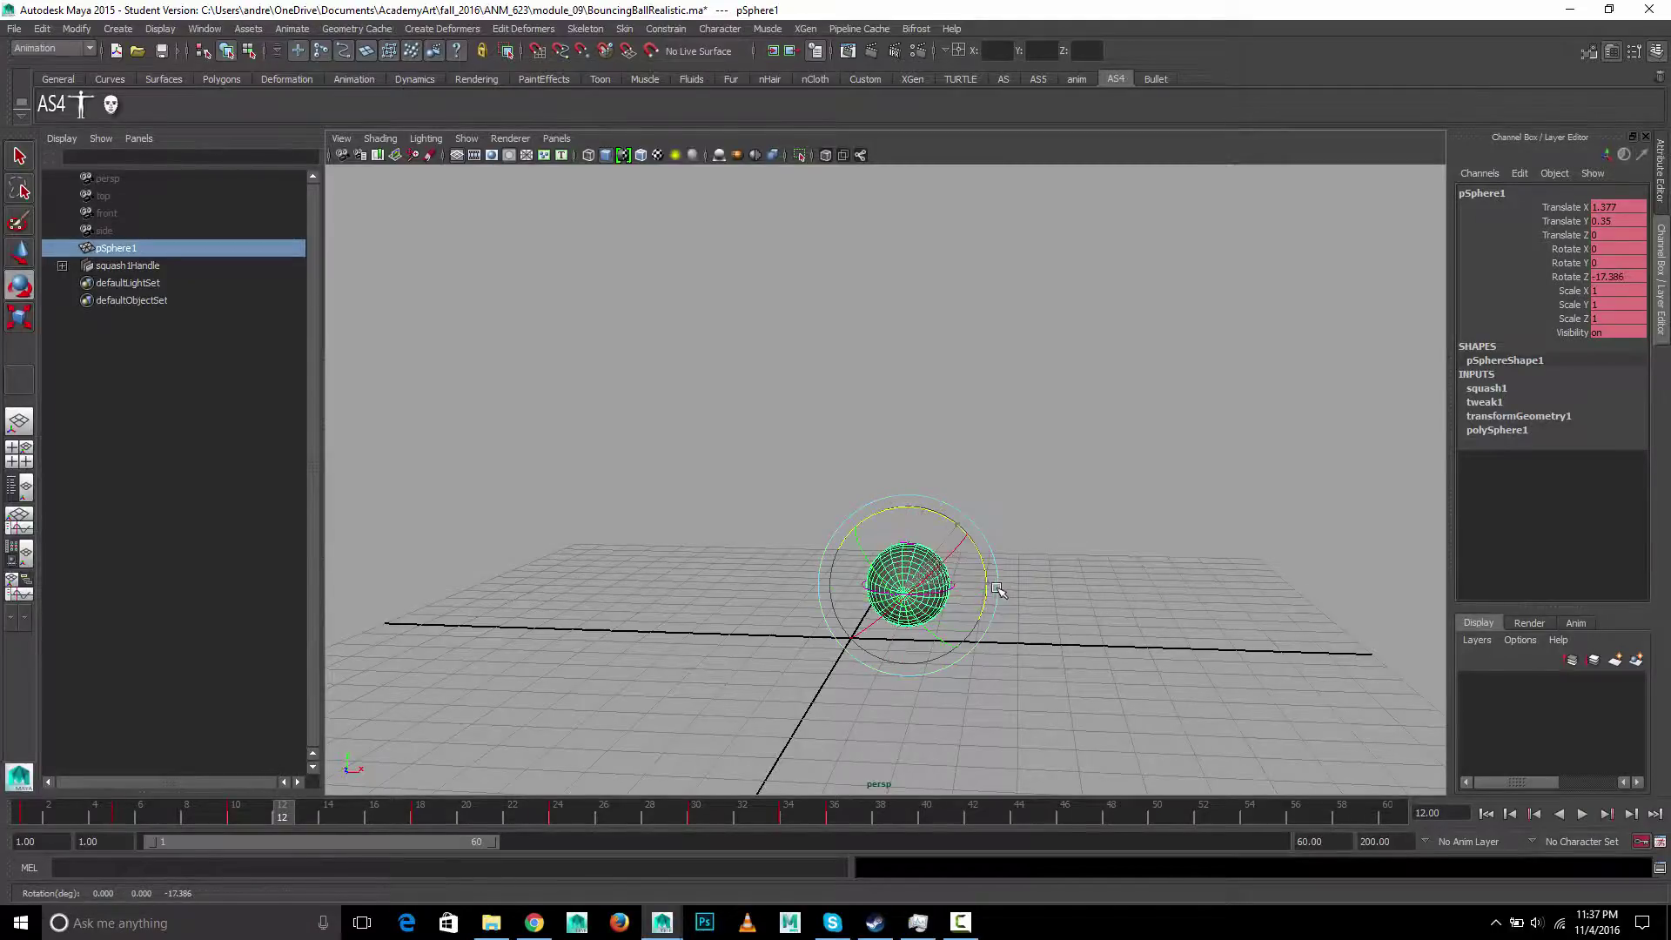
drag(998, 590, 956, 562)
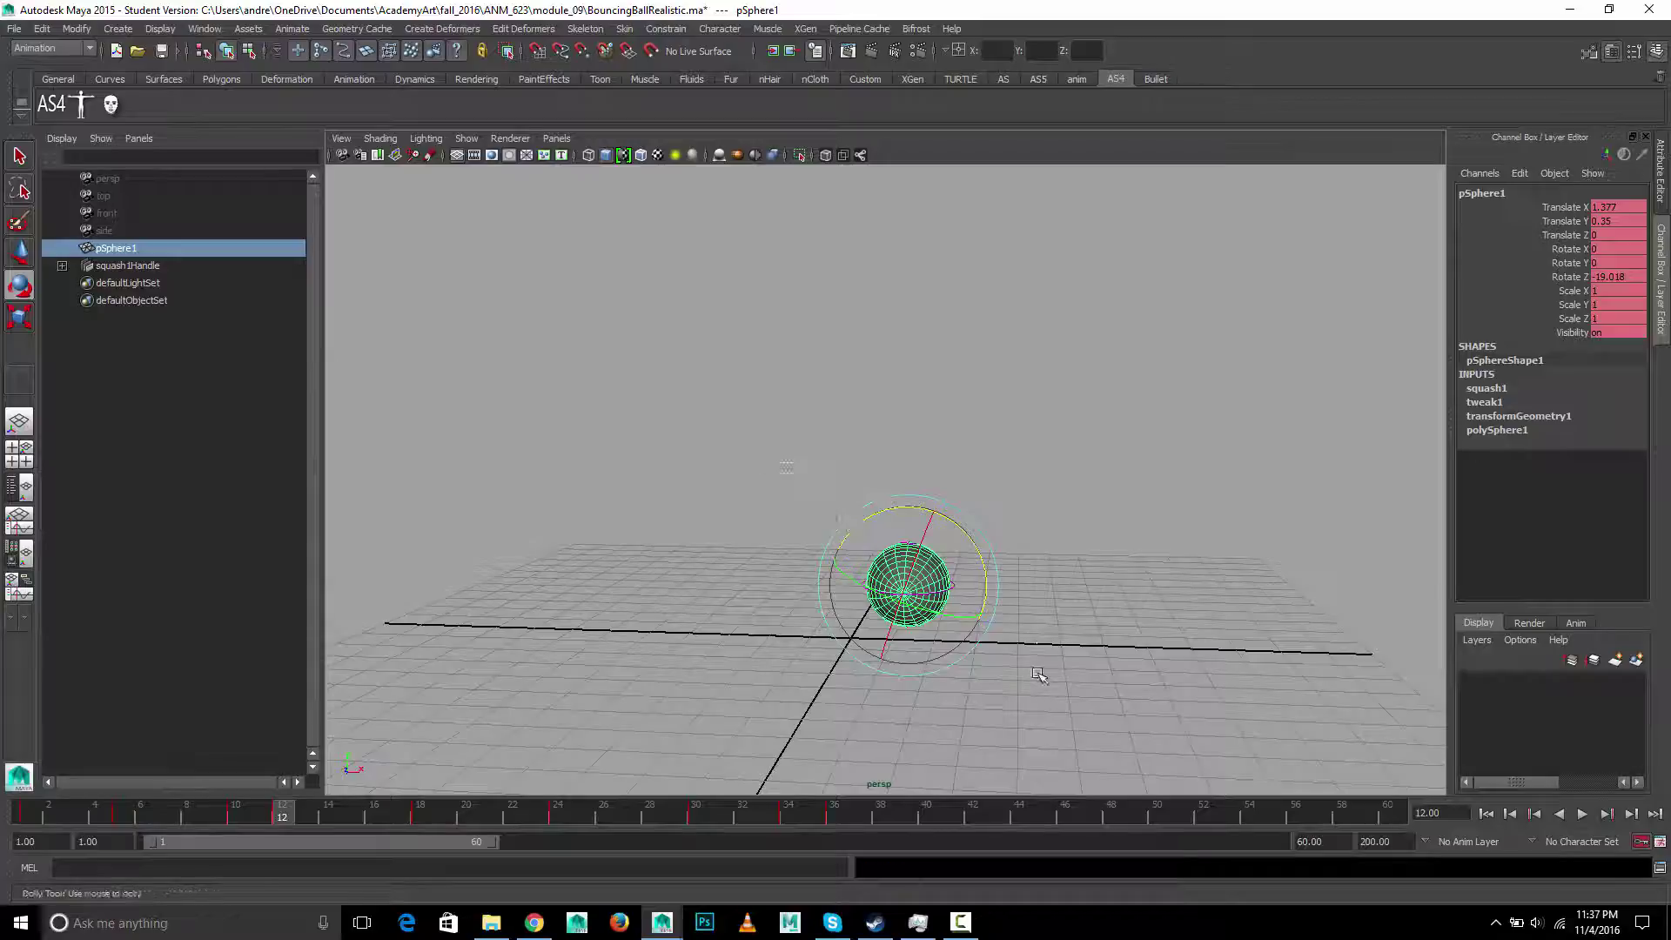
key(f)
click(1036, 534)
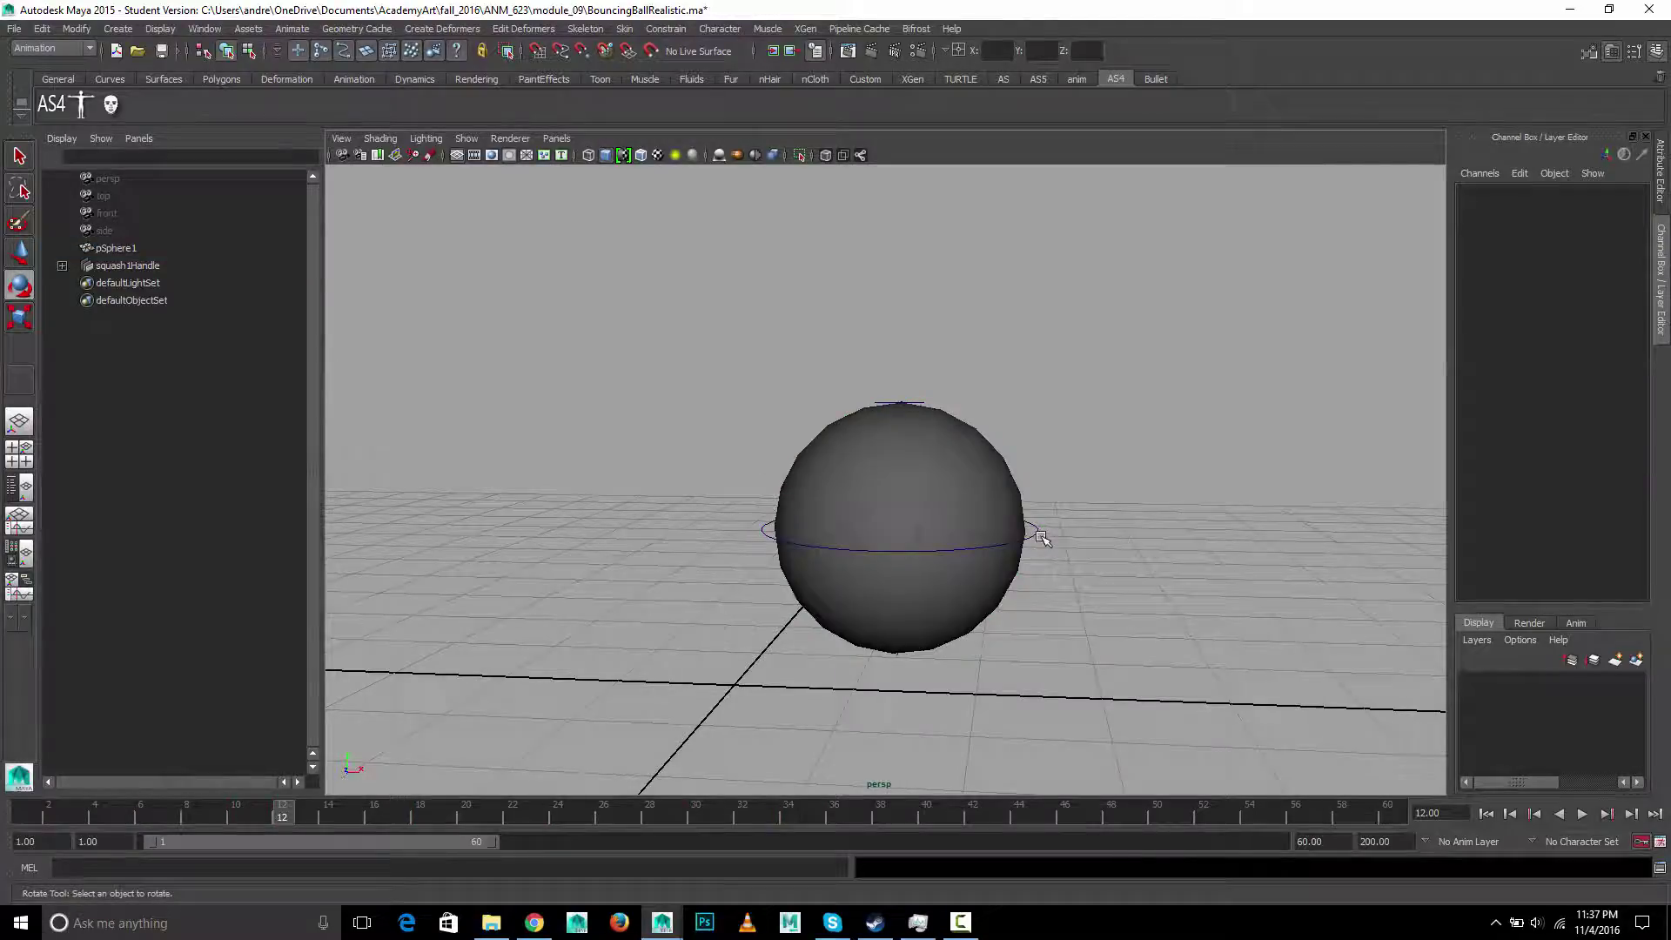
key(ctrl+z)
key(ctrl+z)
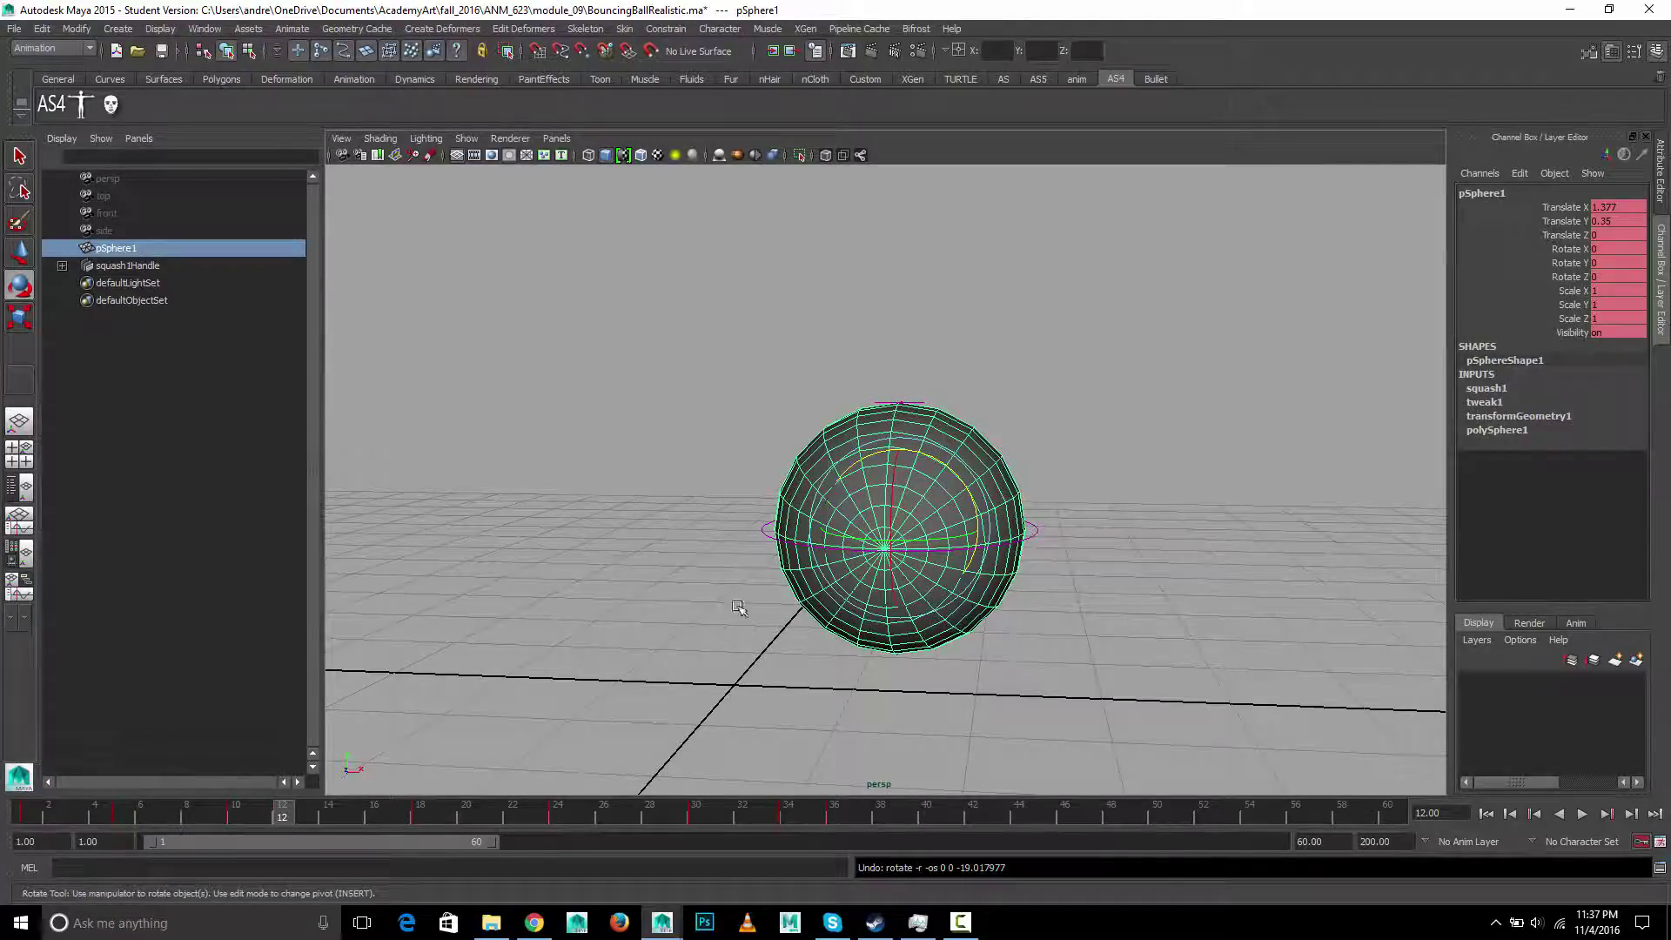
Key the squash deformer's Factor at frame 1.
alt+right_drag(739, 608, 717, 677)
drag(282, 816, 25, 815)
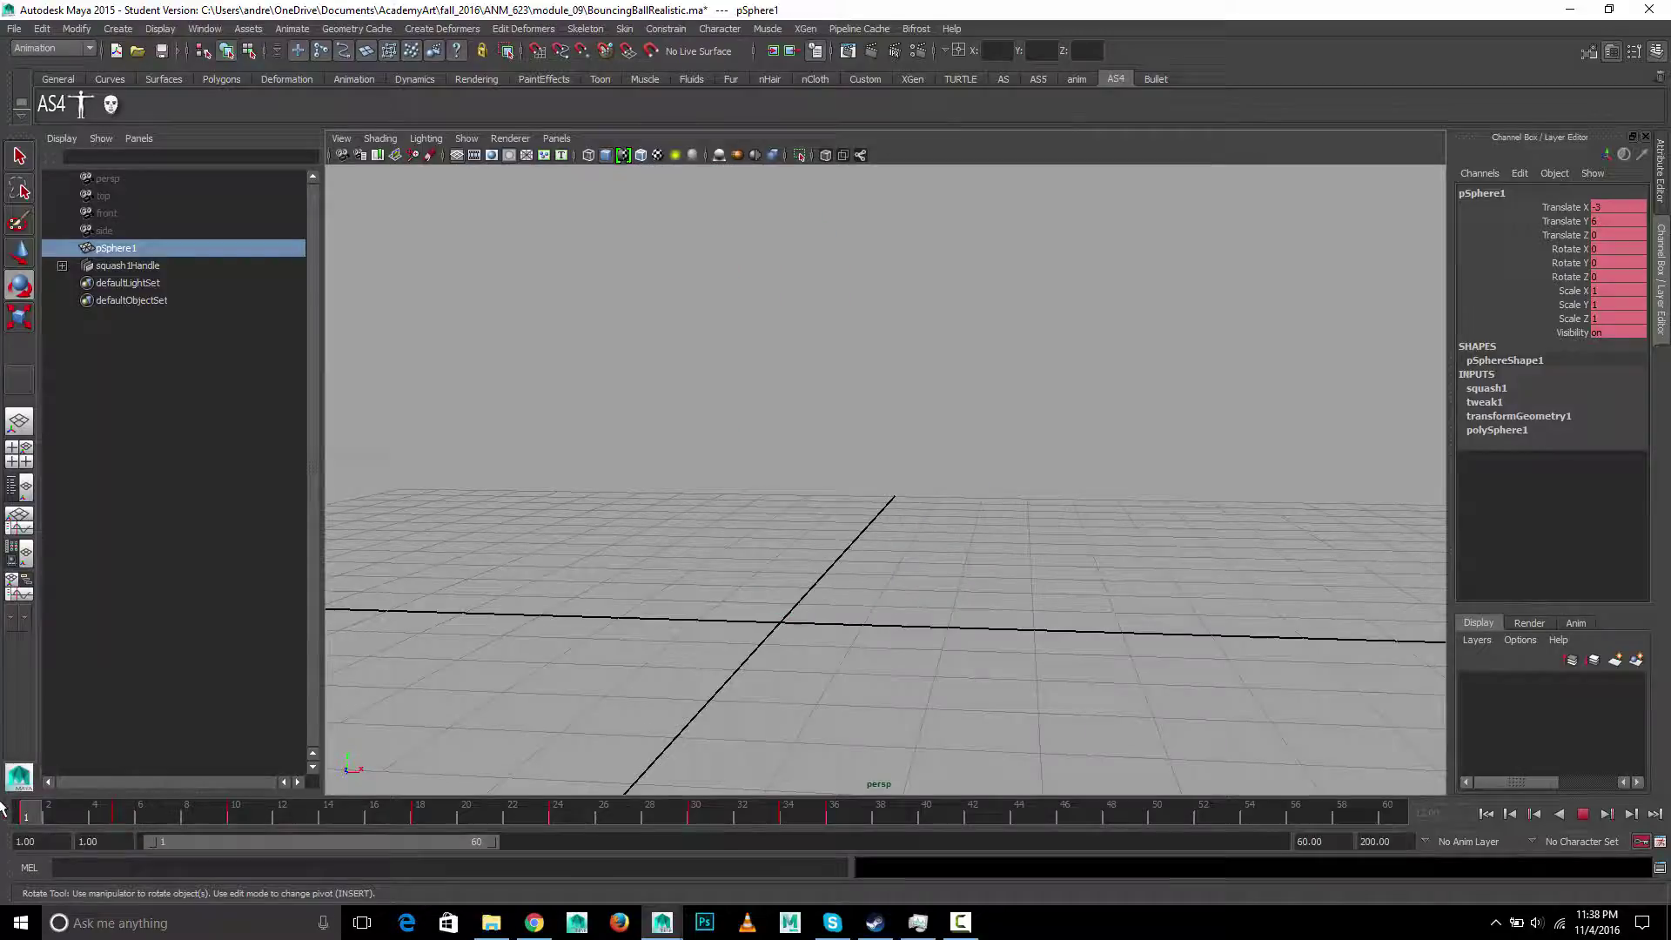
scroll(865, 479, down, 6)
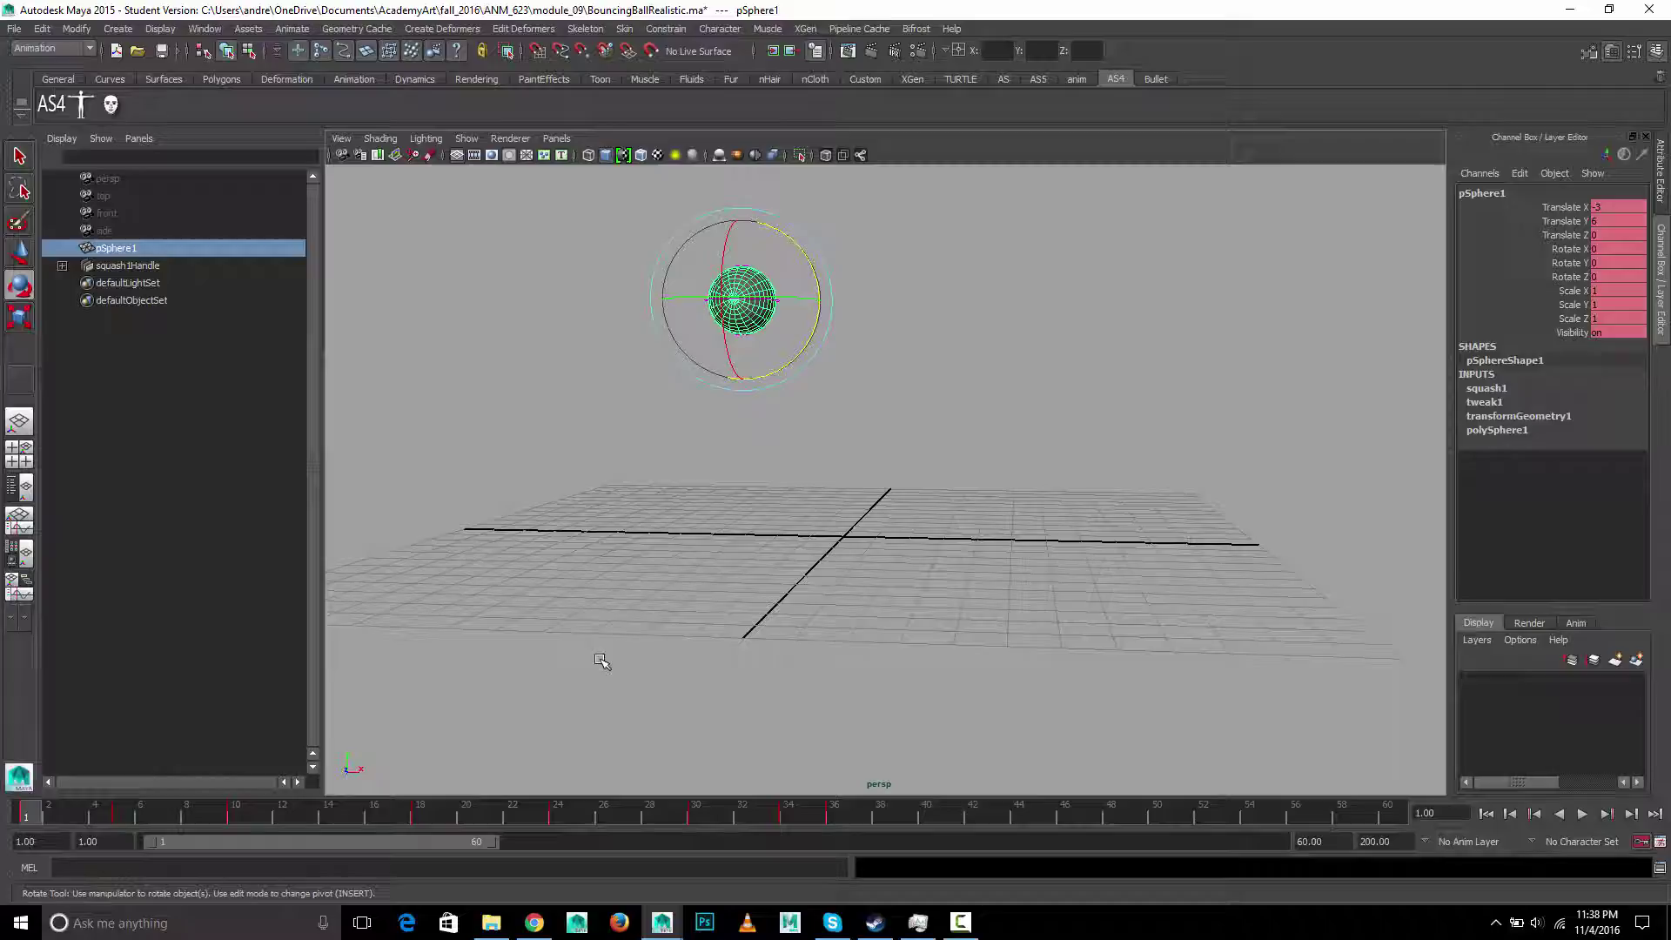
mouse_move(26, 814)
mouse_down()
mouse_move(239, 812)
mouse_move(25, 818)
mouse_up()
key(e)
click(130, 265)
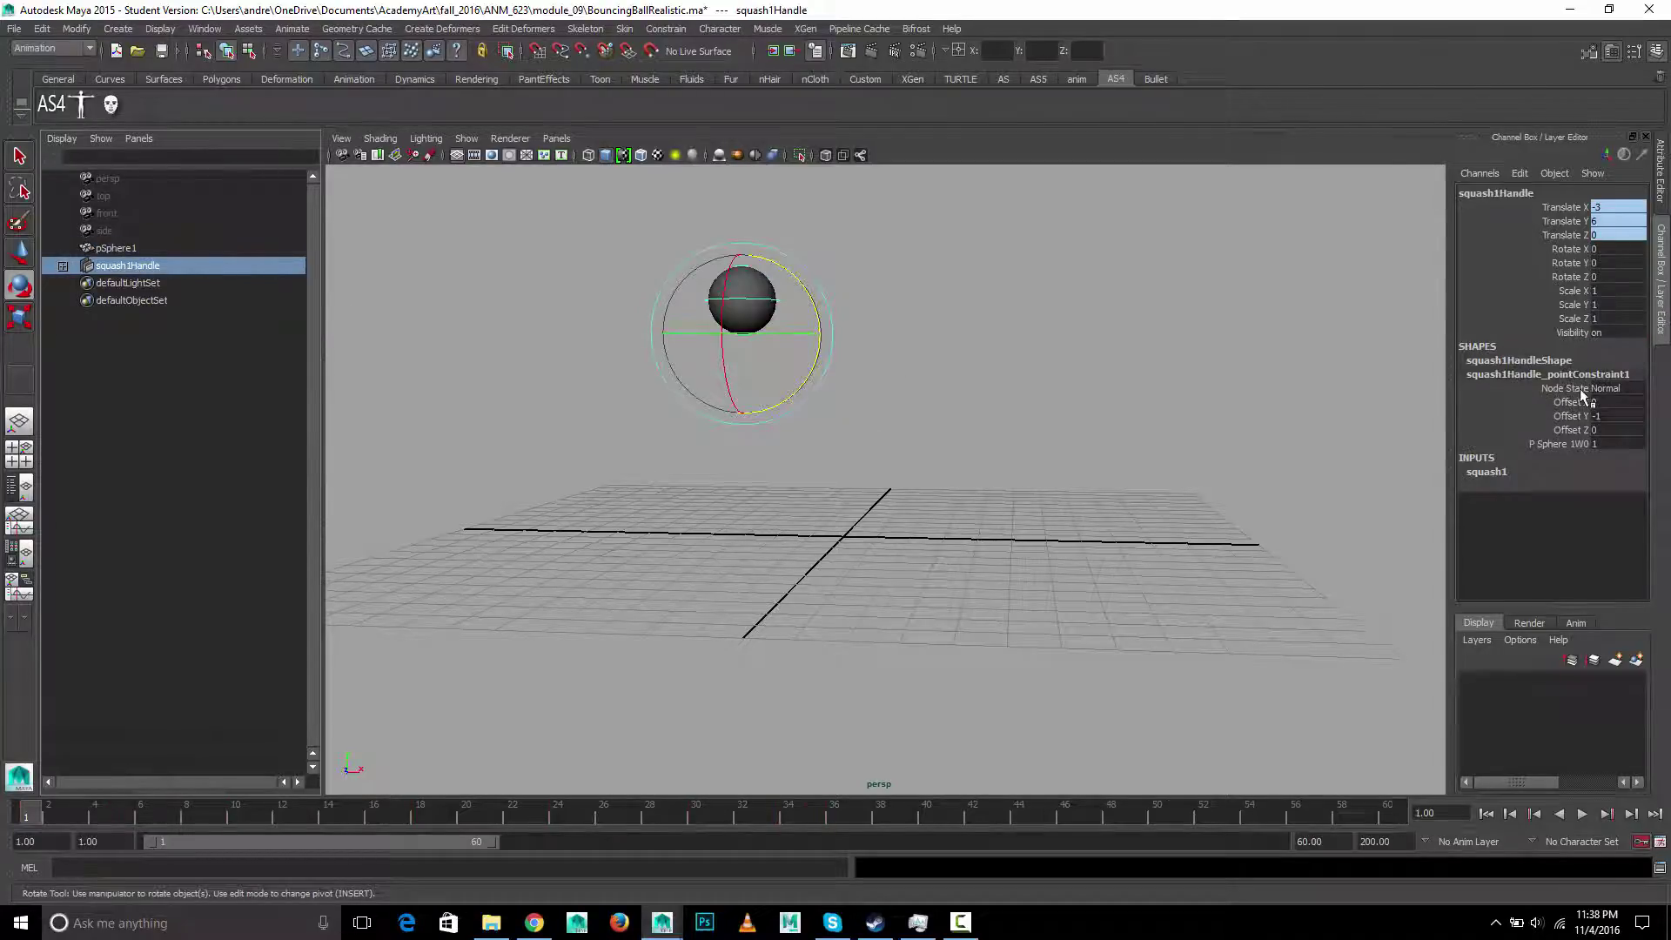
click(1555, 373)
click(1488, 402)
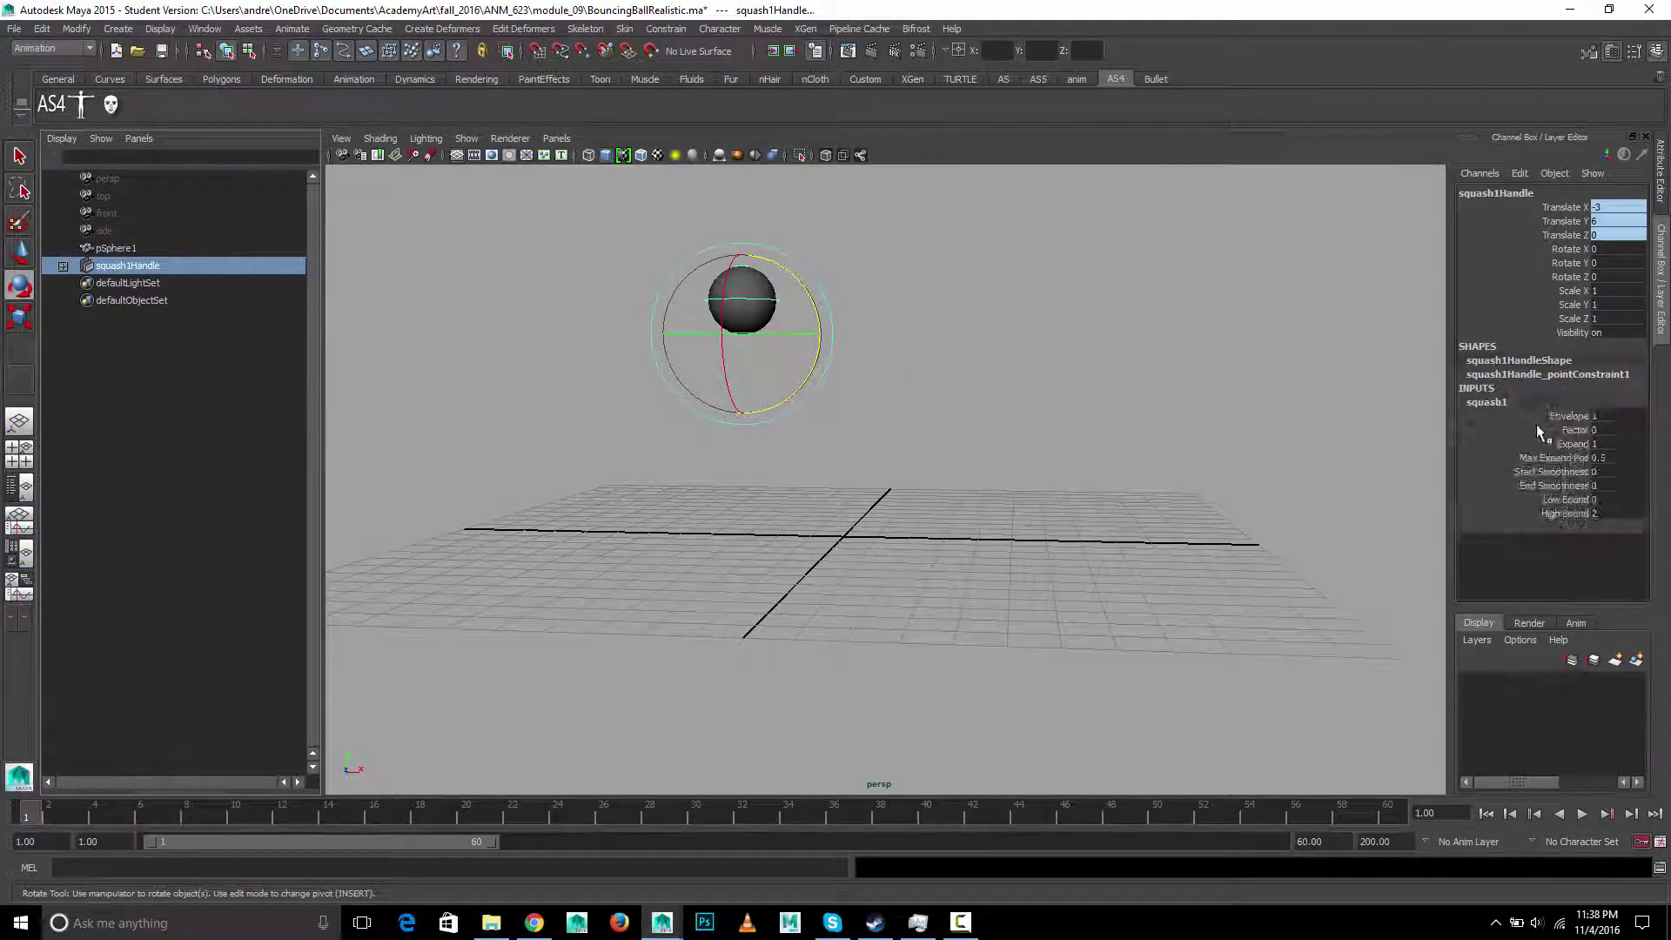
click(1567, 430)
right_click(1566, 430)
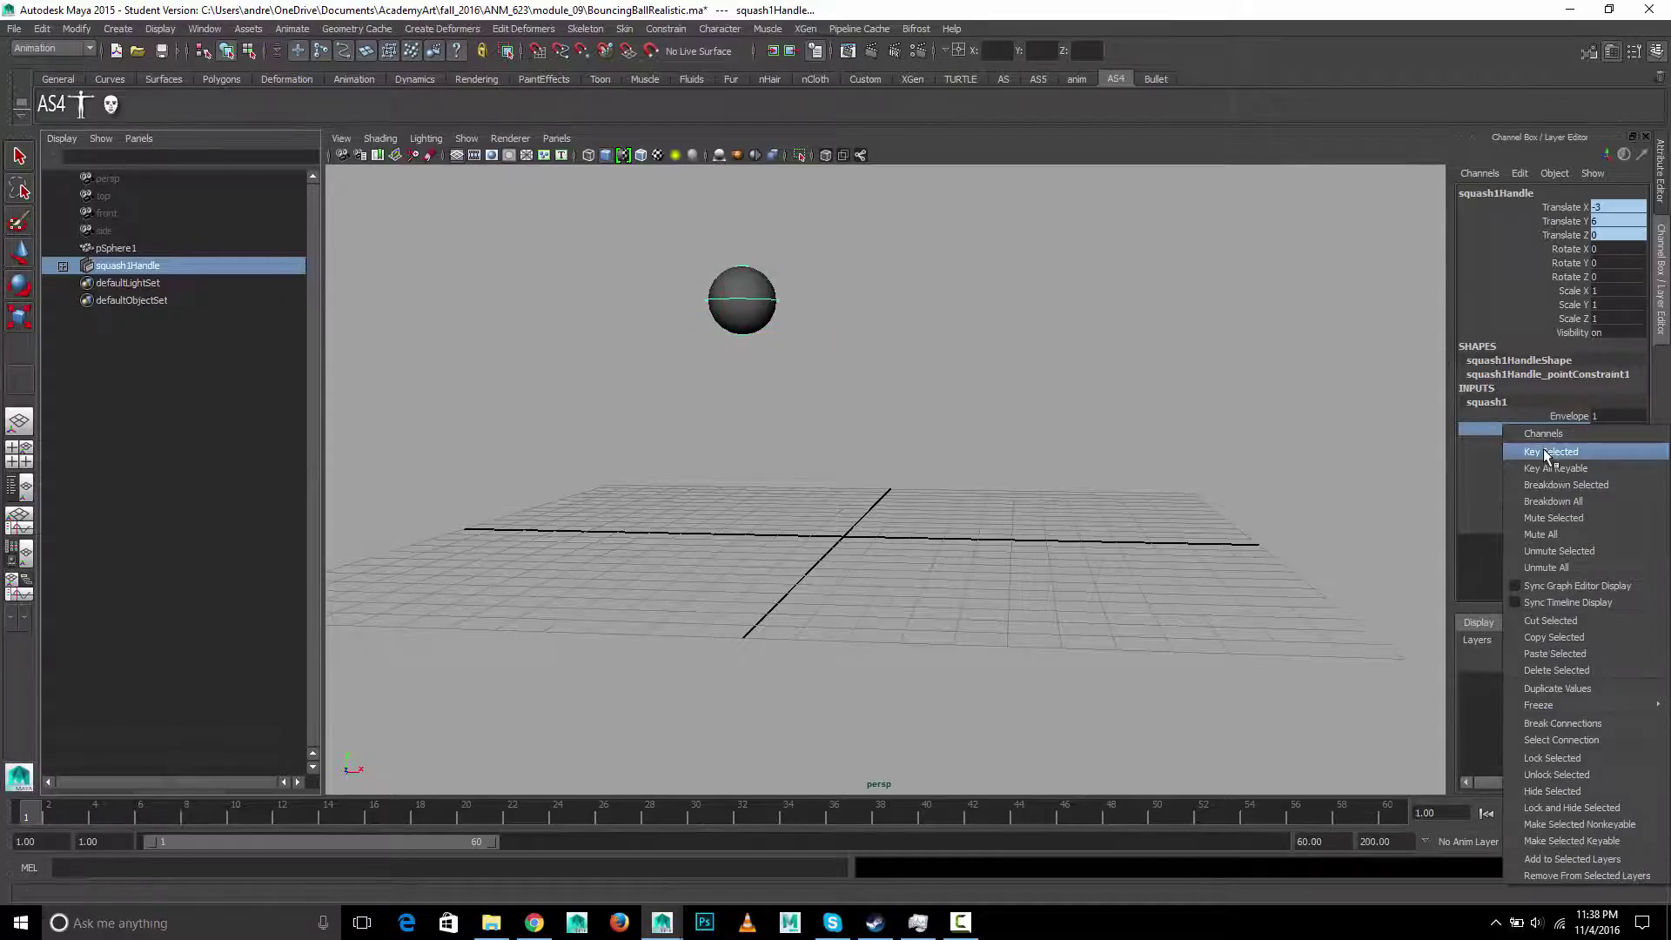
click(1497, 443)
Set the squash deformer's Factor to -0.04 at frame 10, where the ball touches the ground.
drag(54, 814, 257, 817)
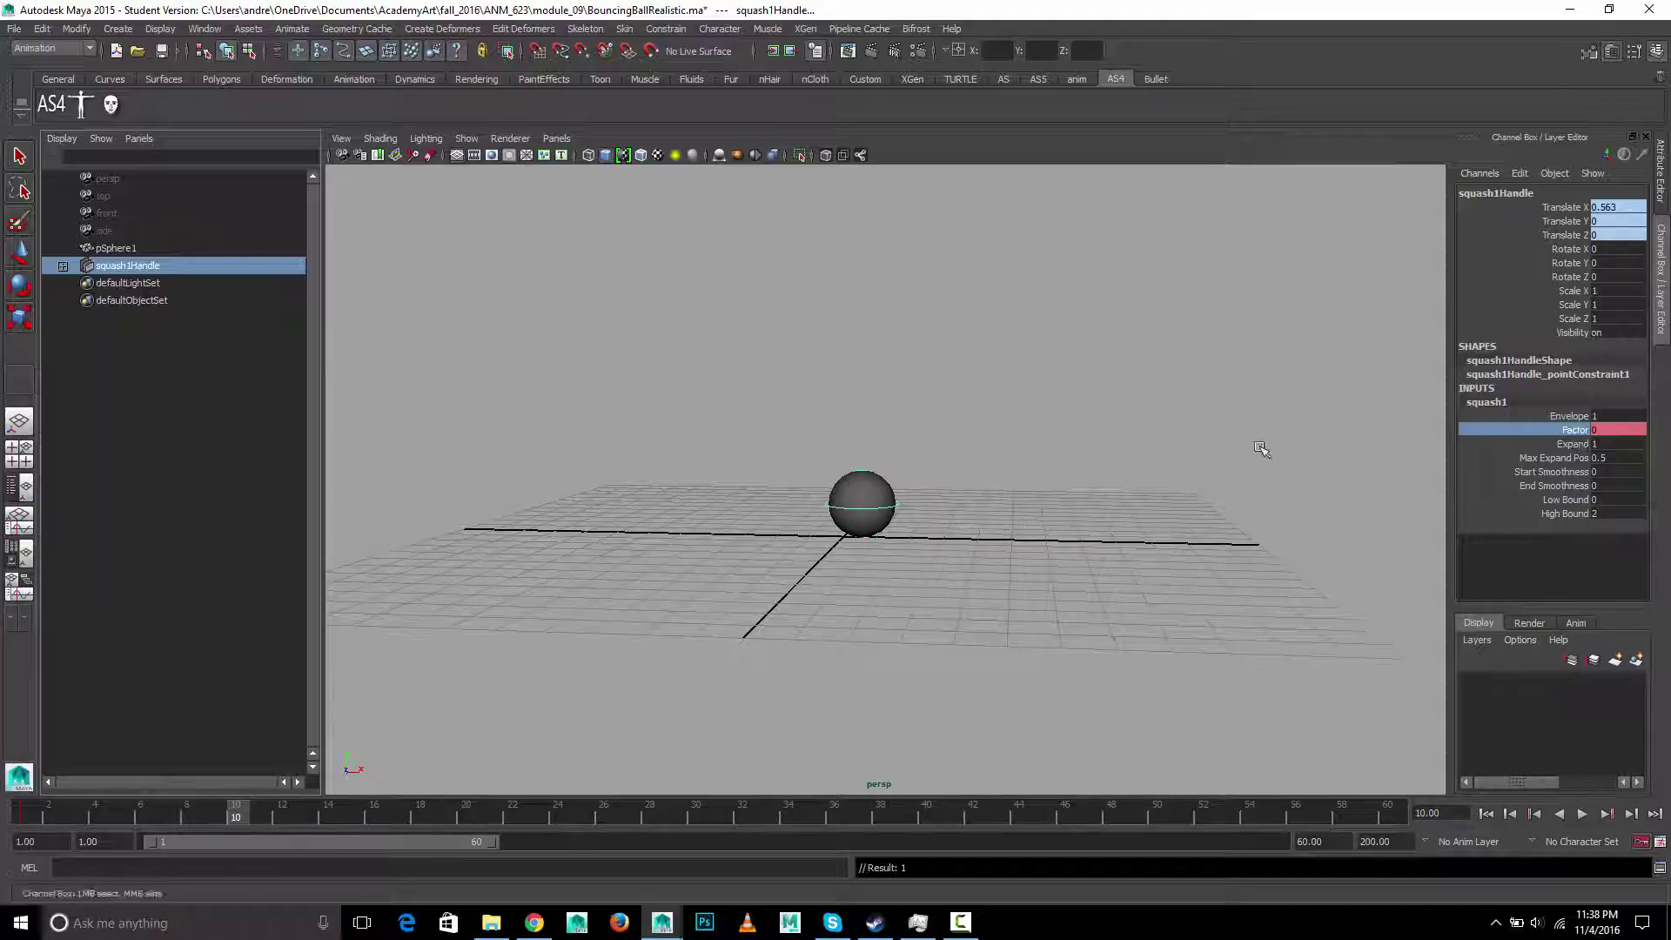
middle_drag(1257, 451, 1276, 447)
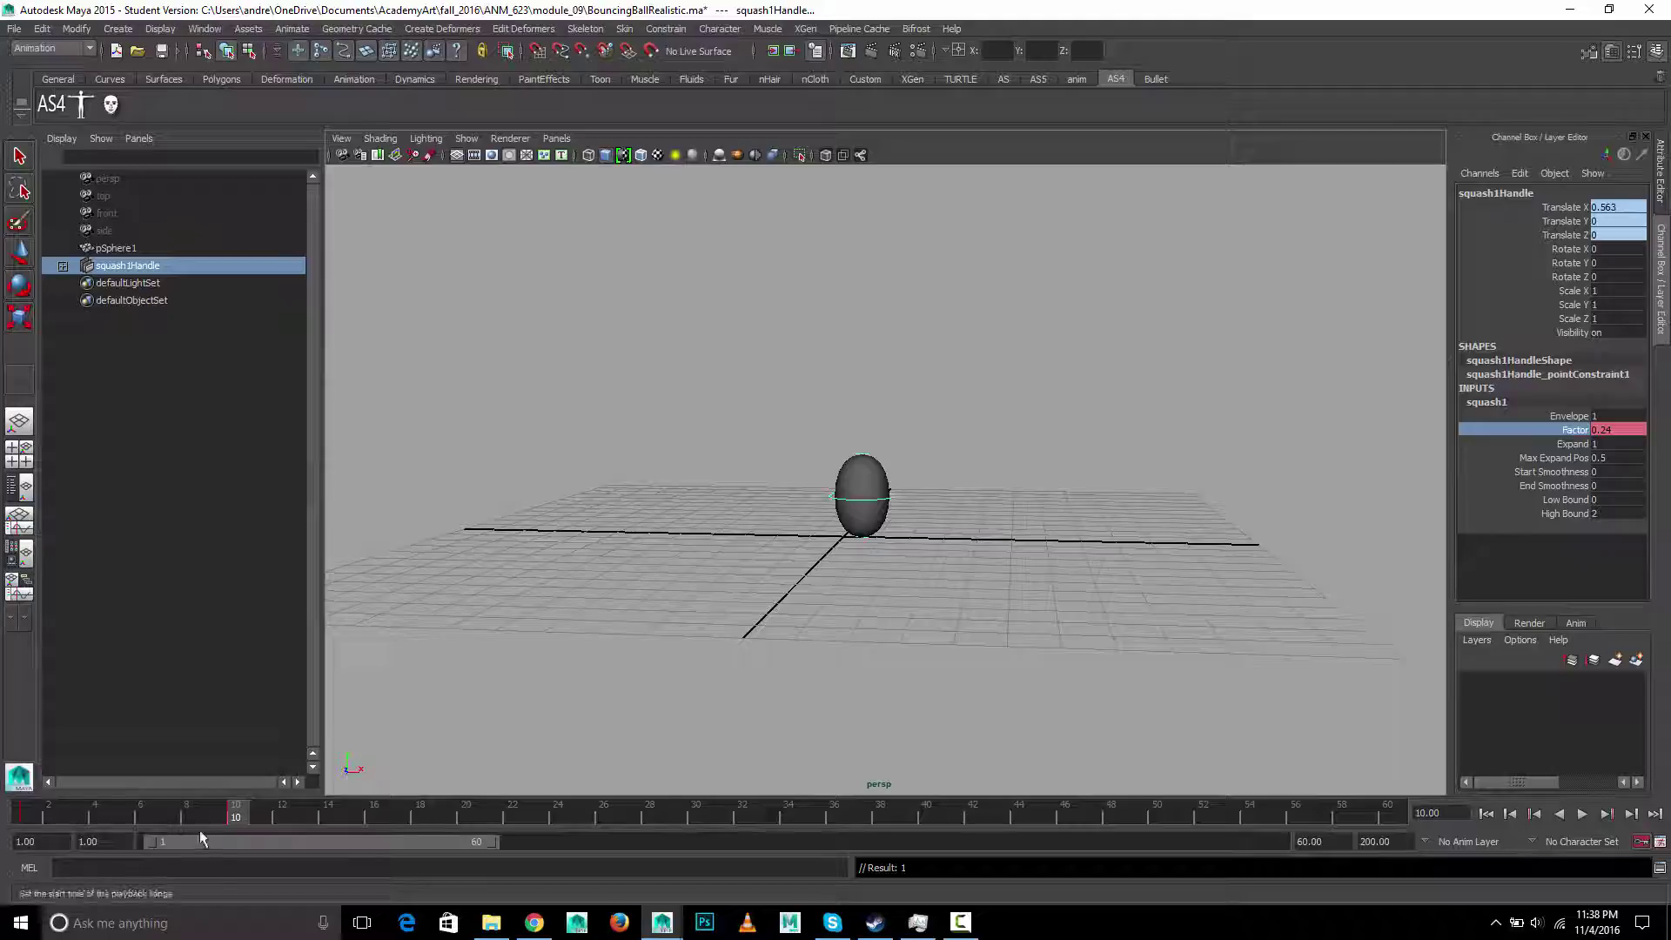
mouse_move(237, 818)
mouse_down()
mouse_move(264, 821)
mouse_move(19, 820)
mouse_move(285, 820)
mouse_move(234, 818)
mouse_up()
mouse_move(1227, 505)
middle_down()
mouse_move(1245, 506)
mouse_move(1206, 508)
middle_up()
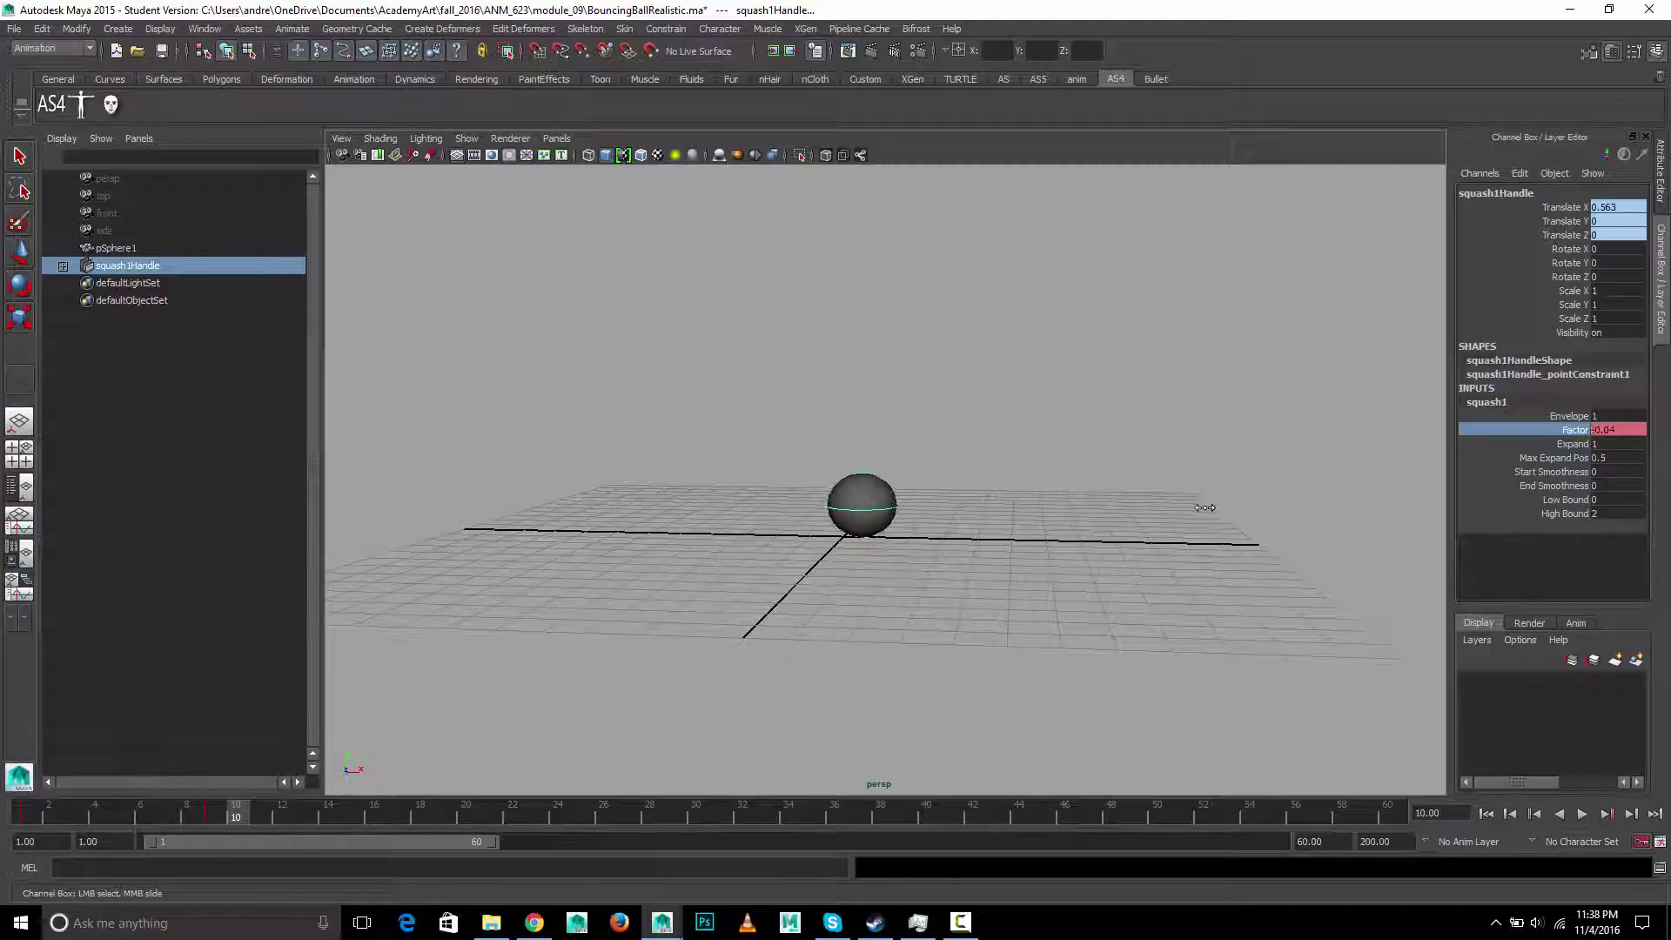
Play back the bounce and set the squash deformer's Factor to 0 at frame 14.
key(alt+v)
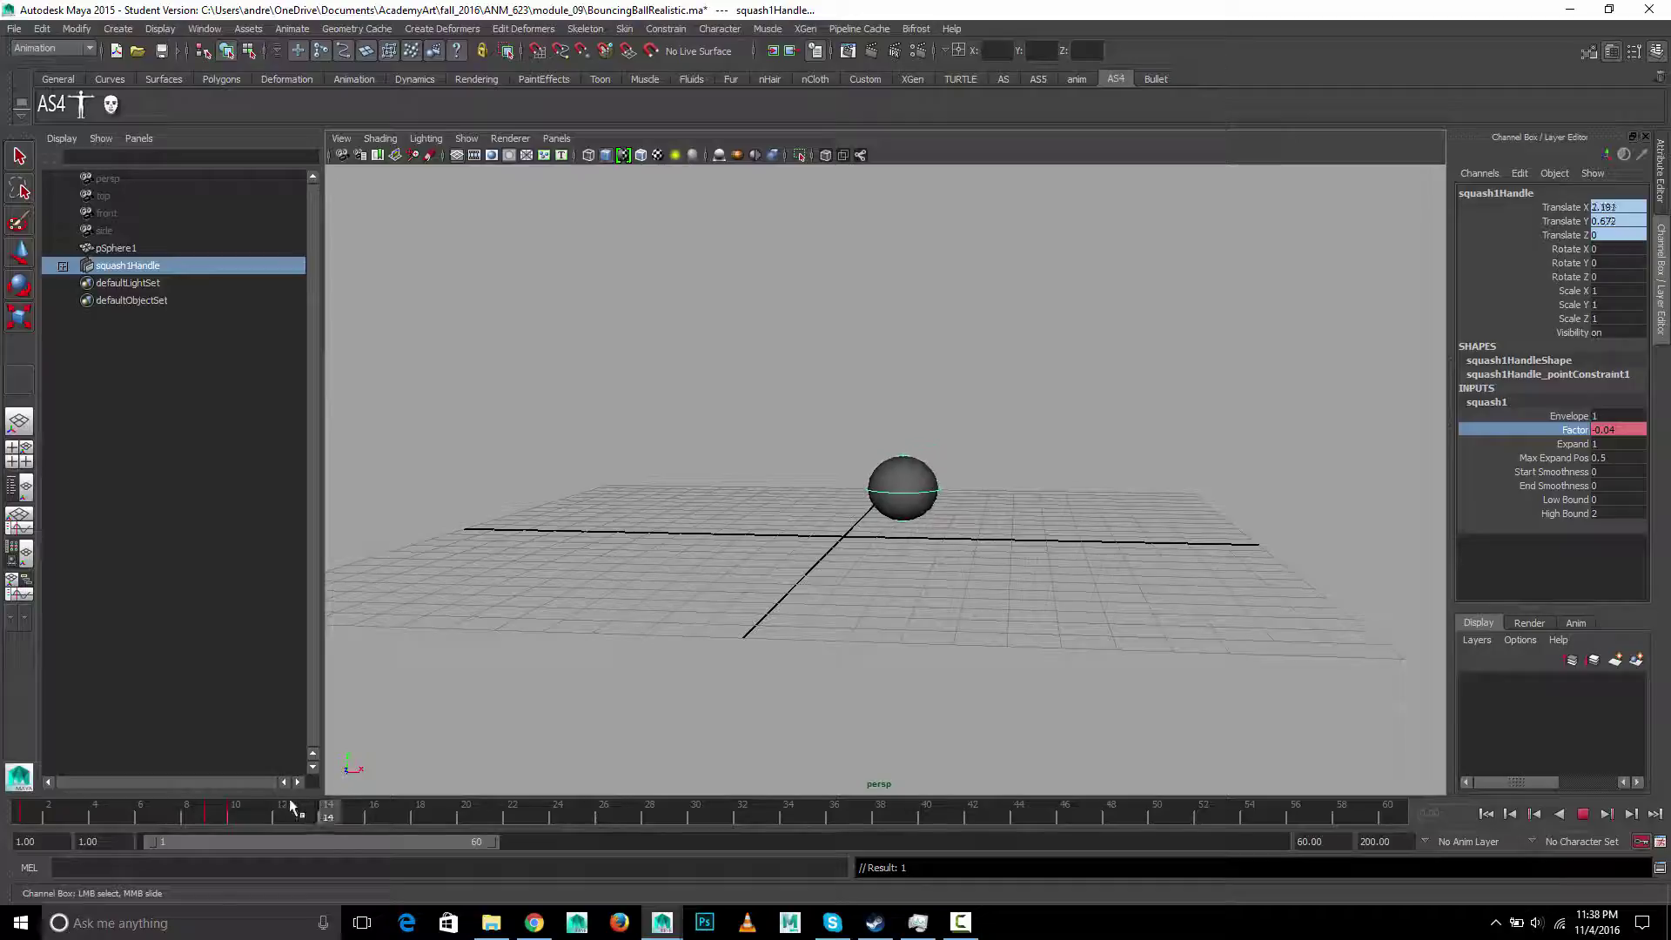
drag(209, 808, 344, 808)
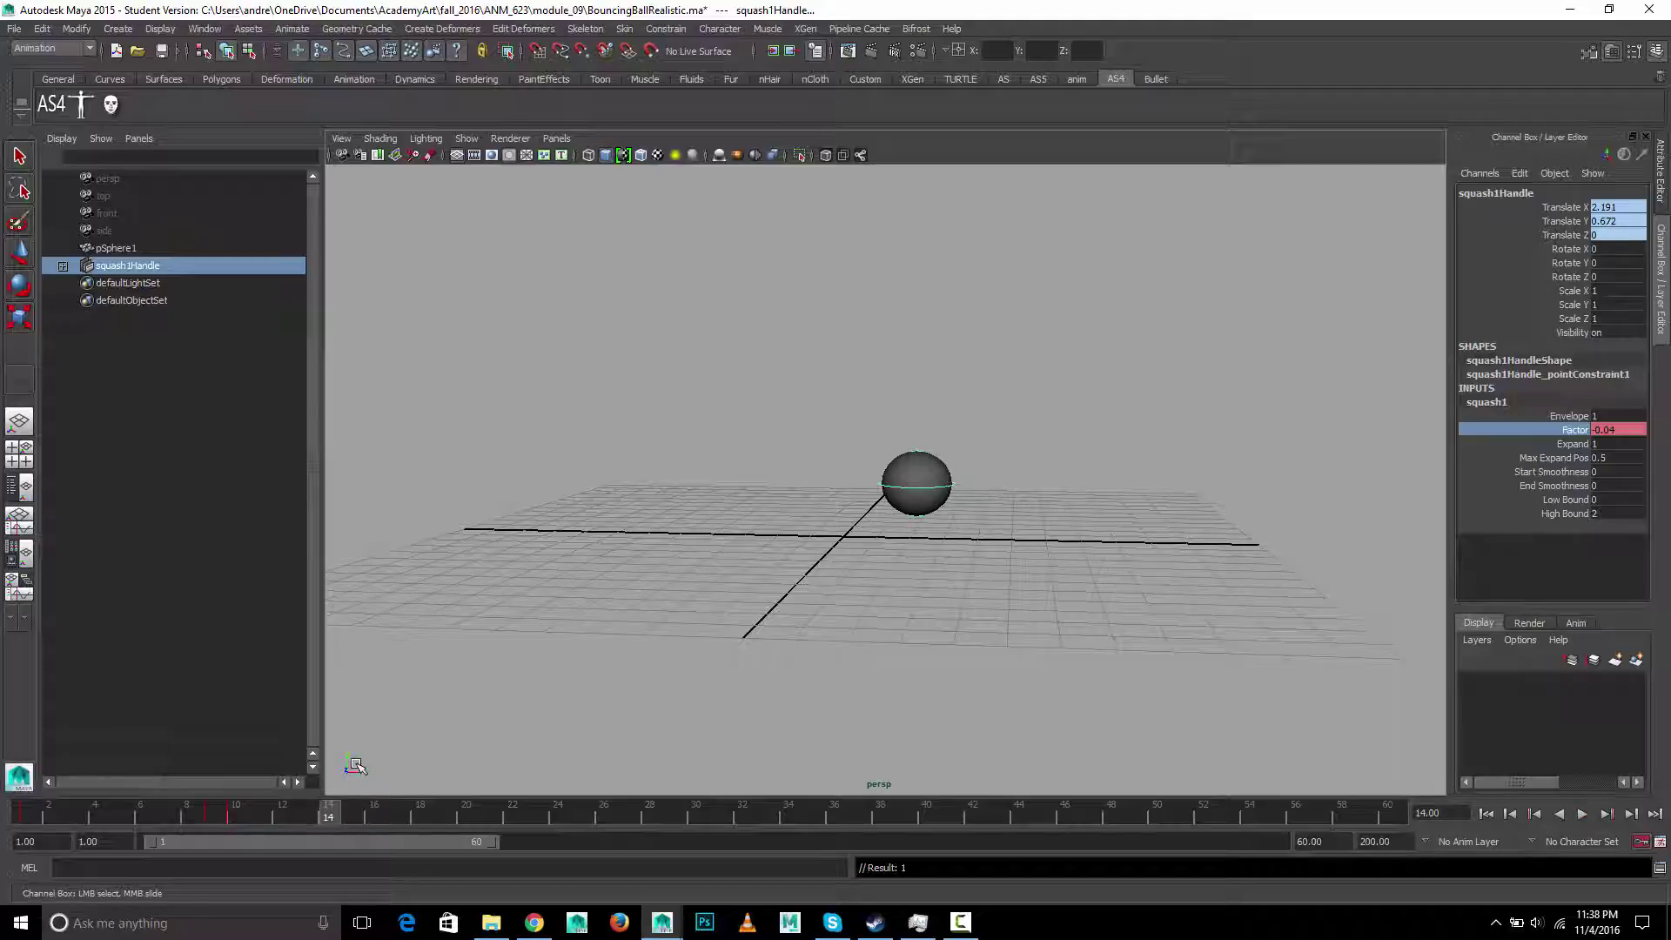
double_click(1610, 430)
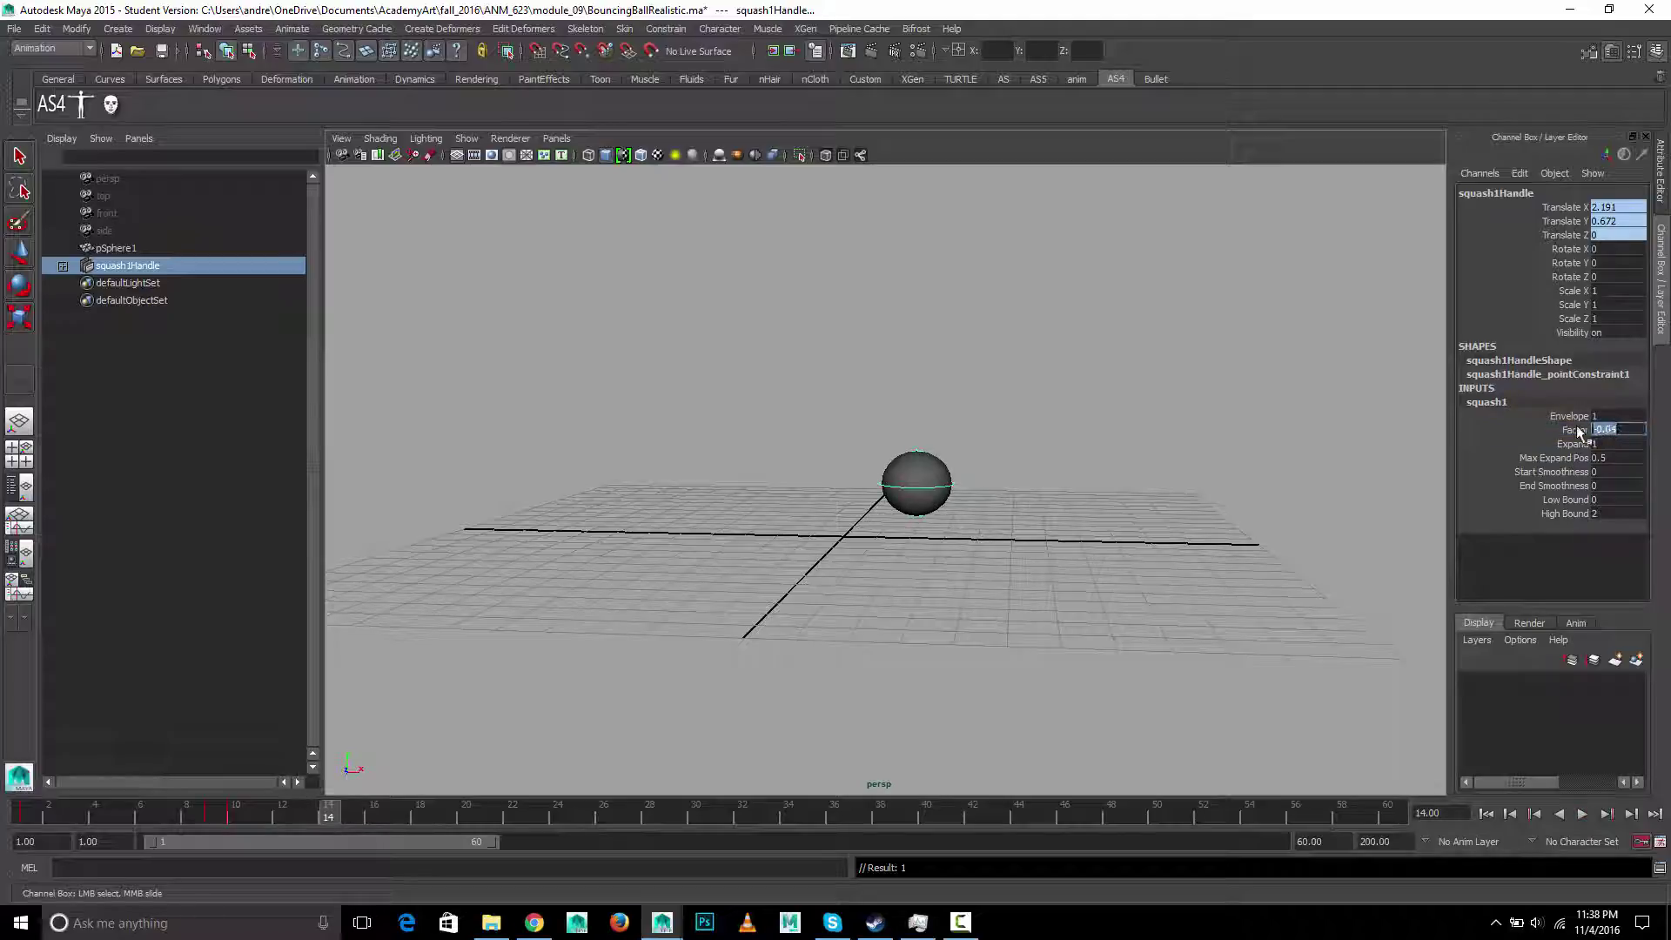
key(Return)
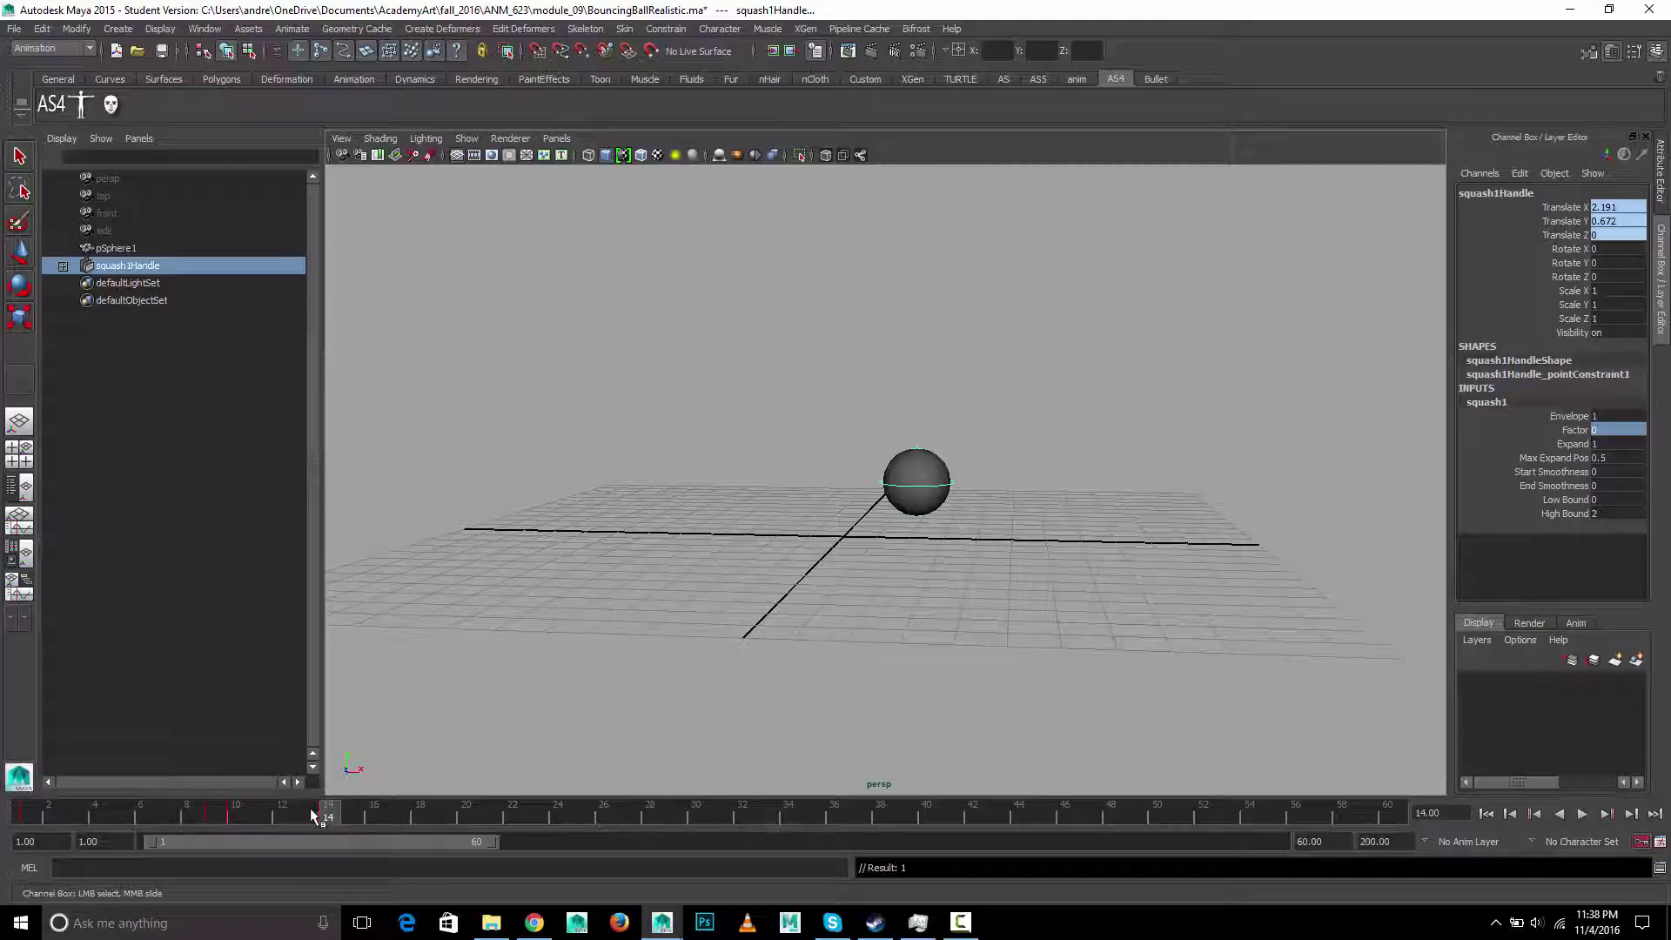
Set the squash deformer's Factor to -0.14 at frame 10 and play back the bounce to check the stronger squash.
key(alt+v)
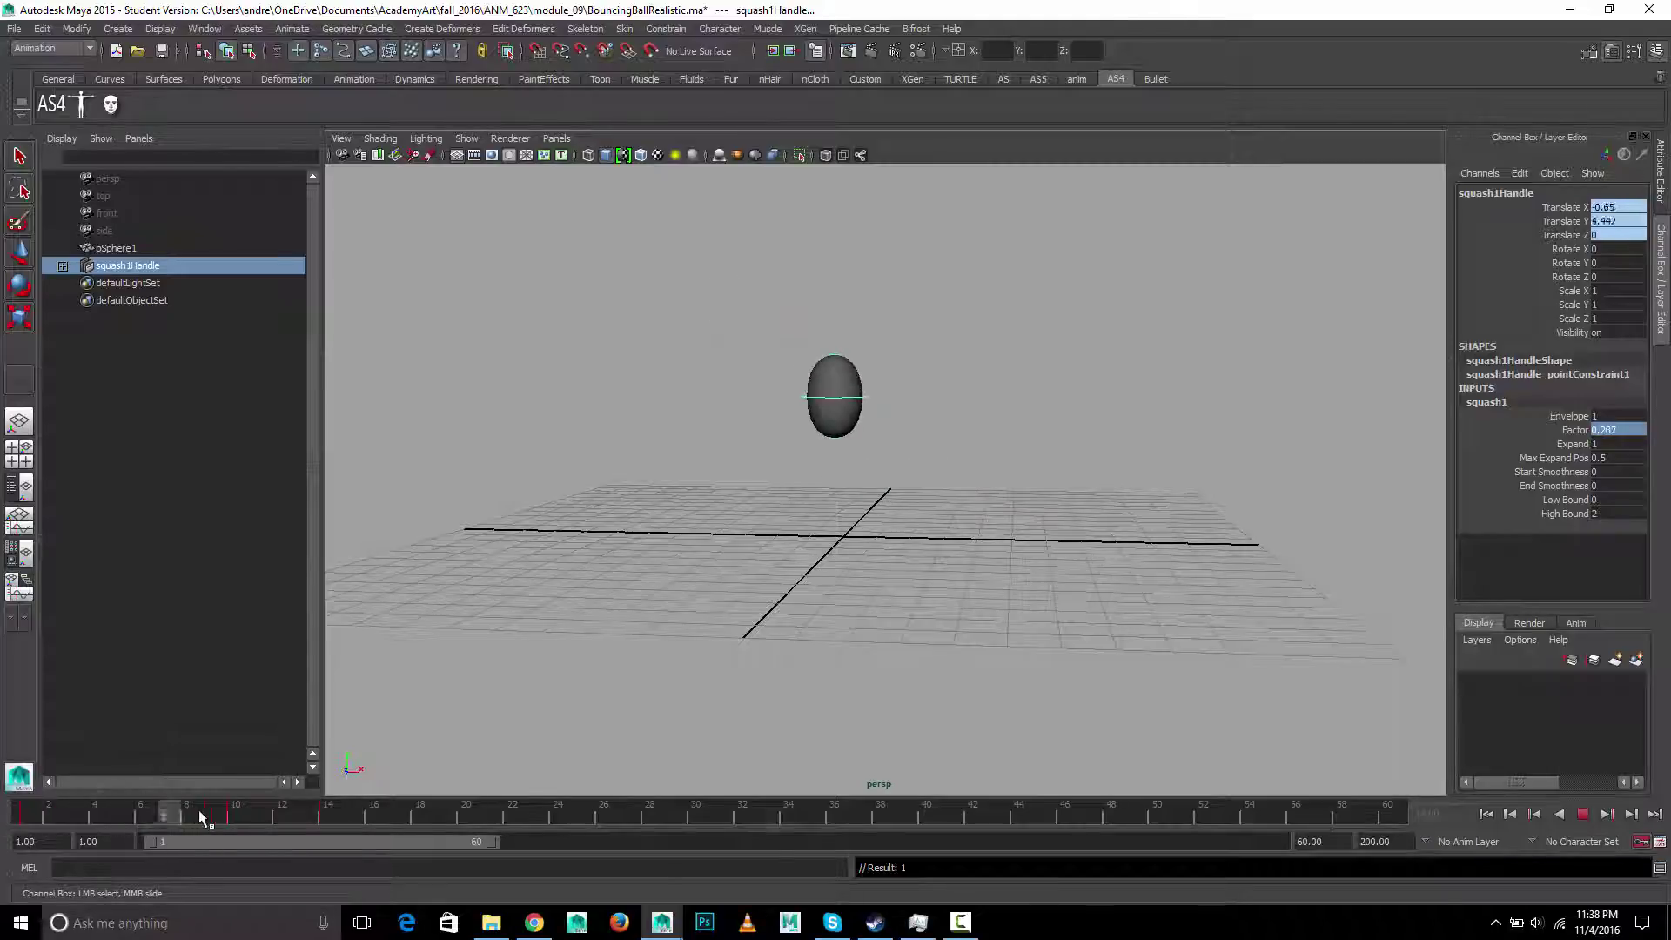
drag(199, 811, 233, 811)
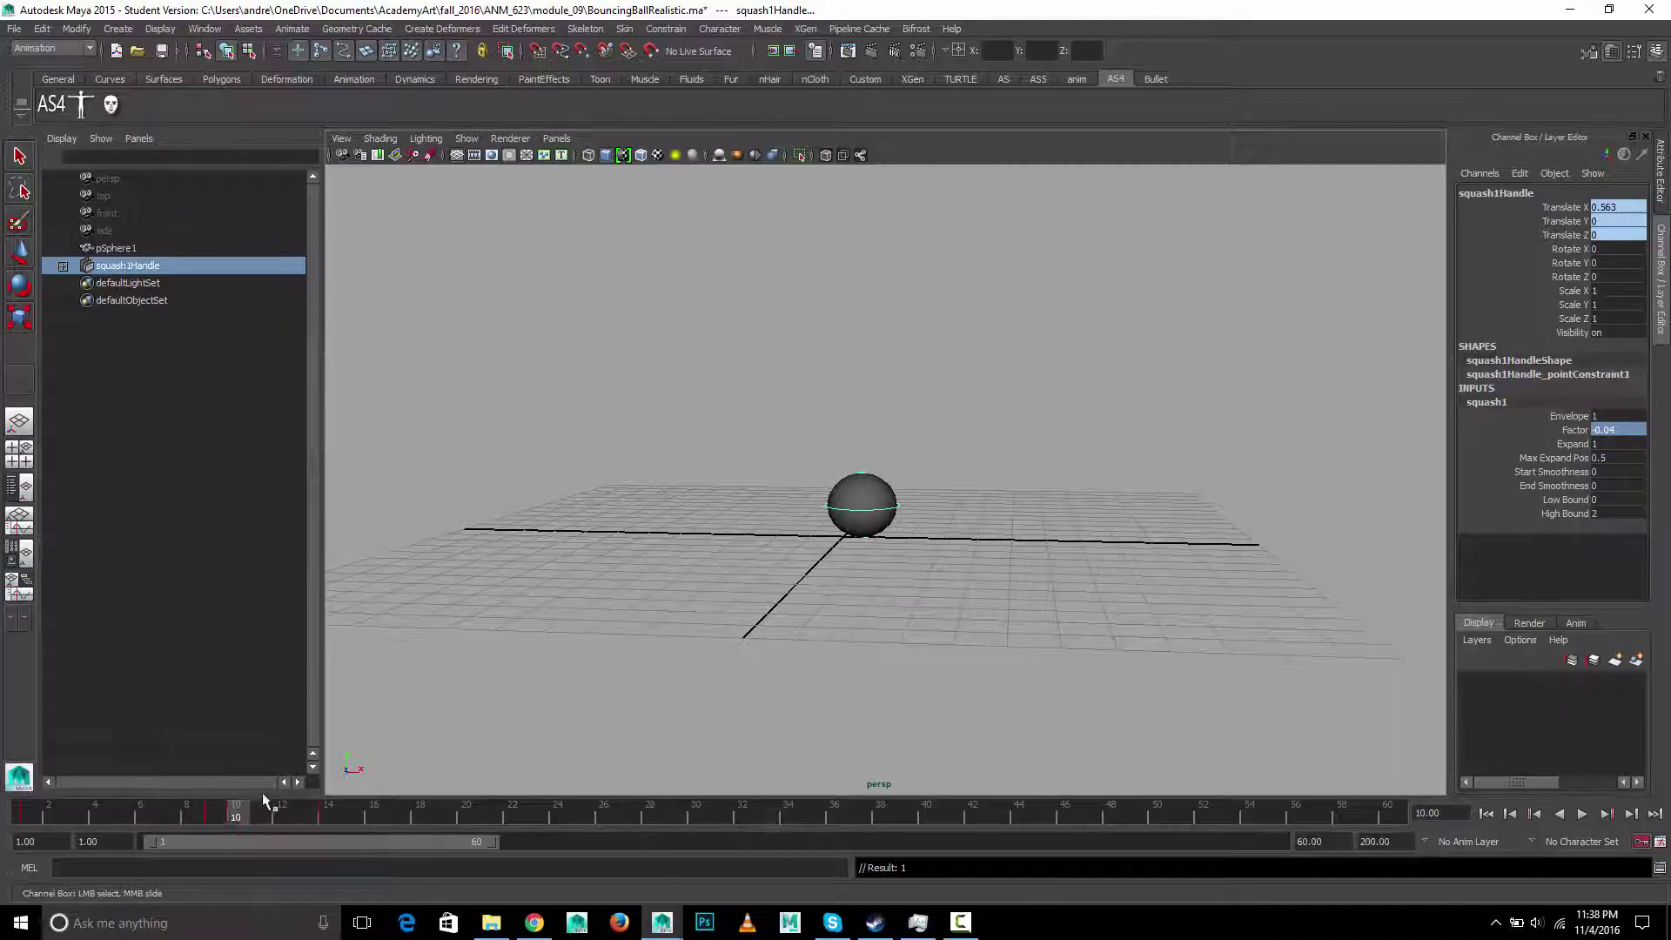
click(1576, 430)
middle_drag(1167, 459, 1166, 459)
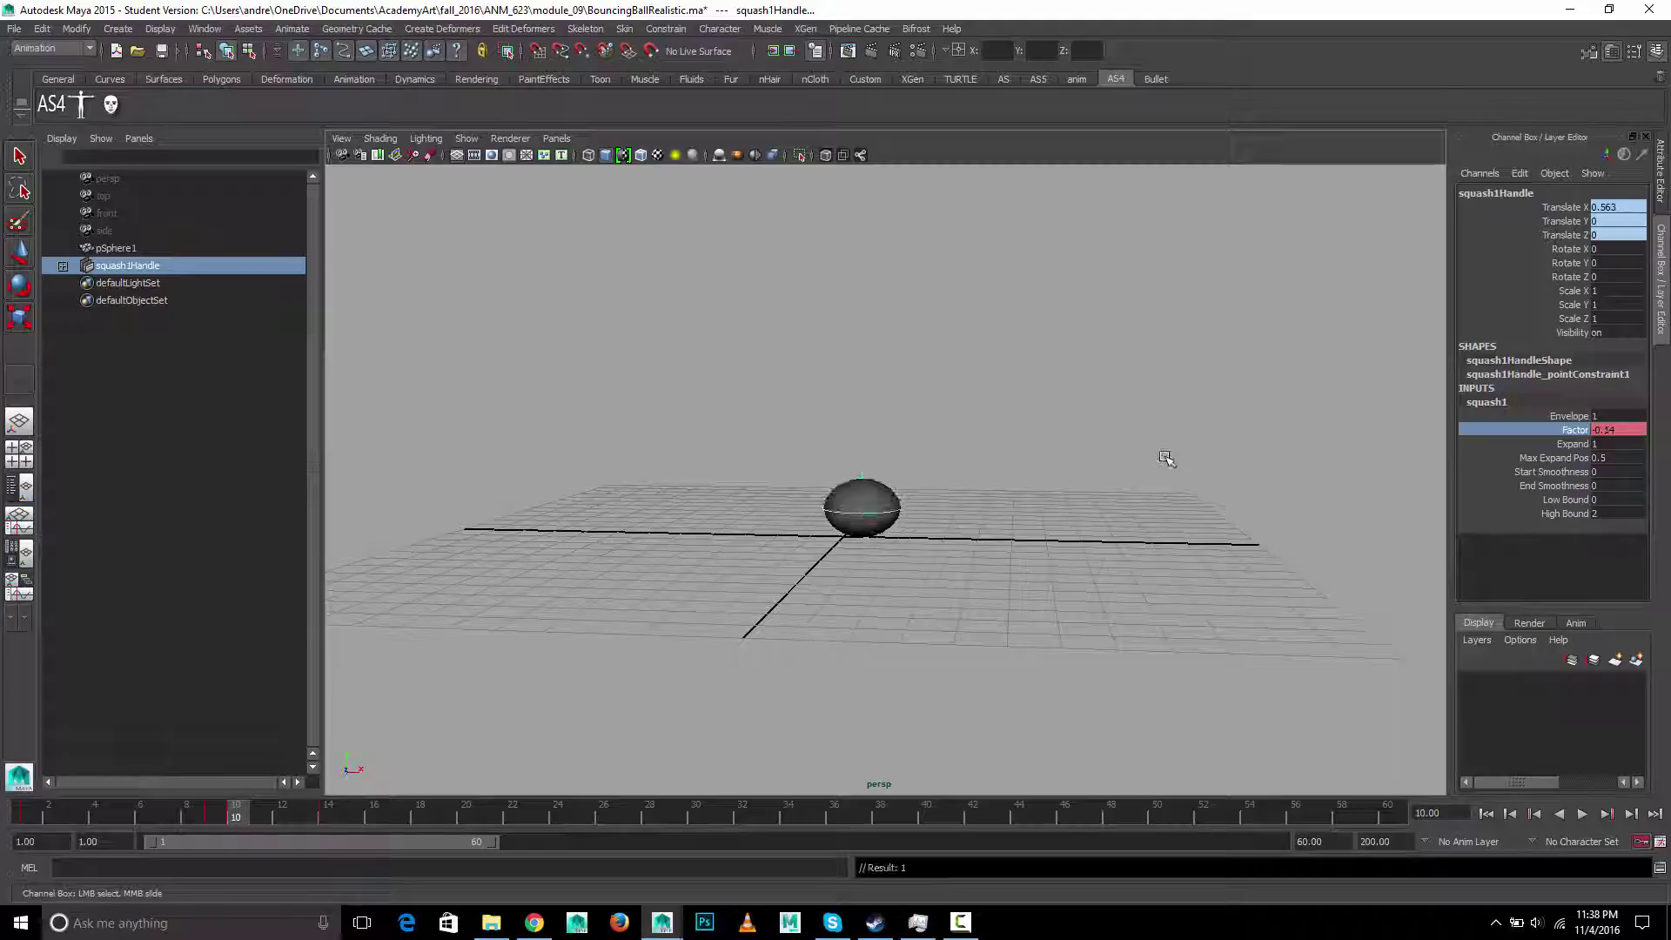
key(alt+v)
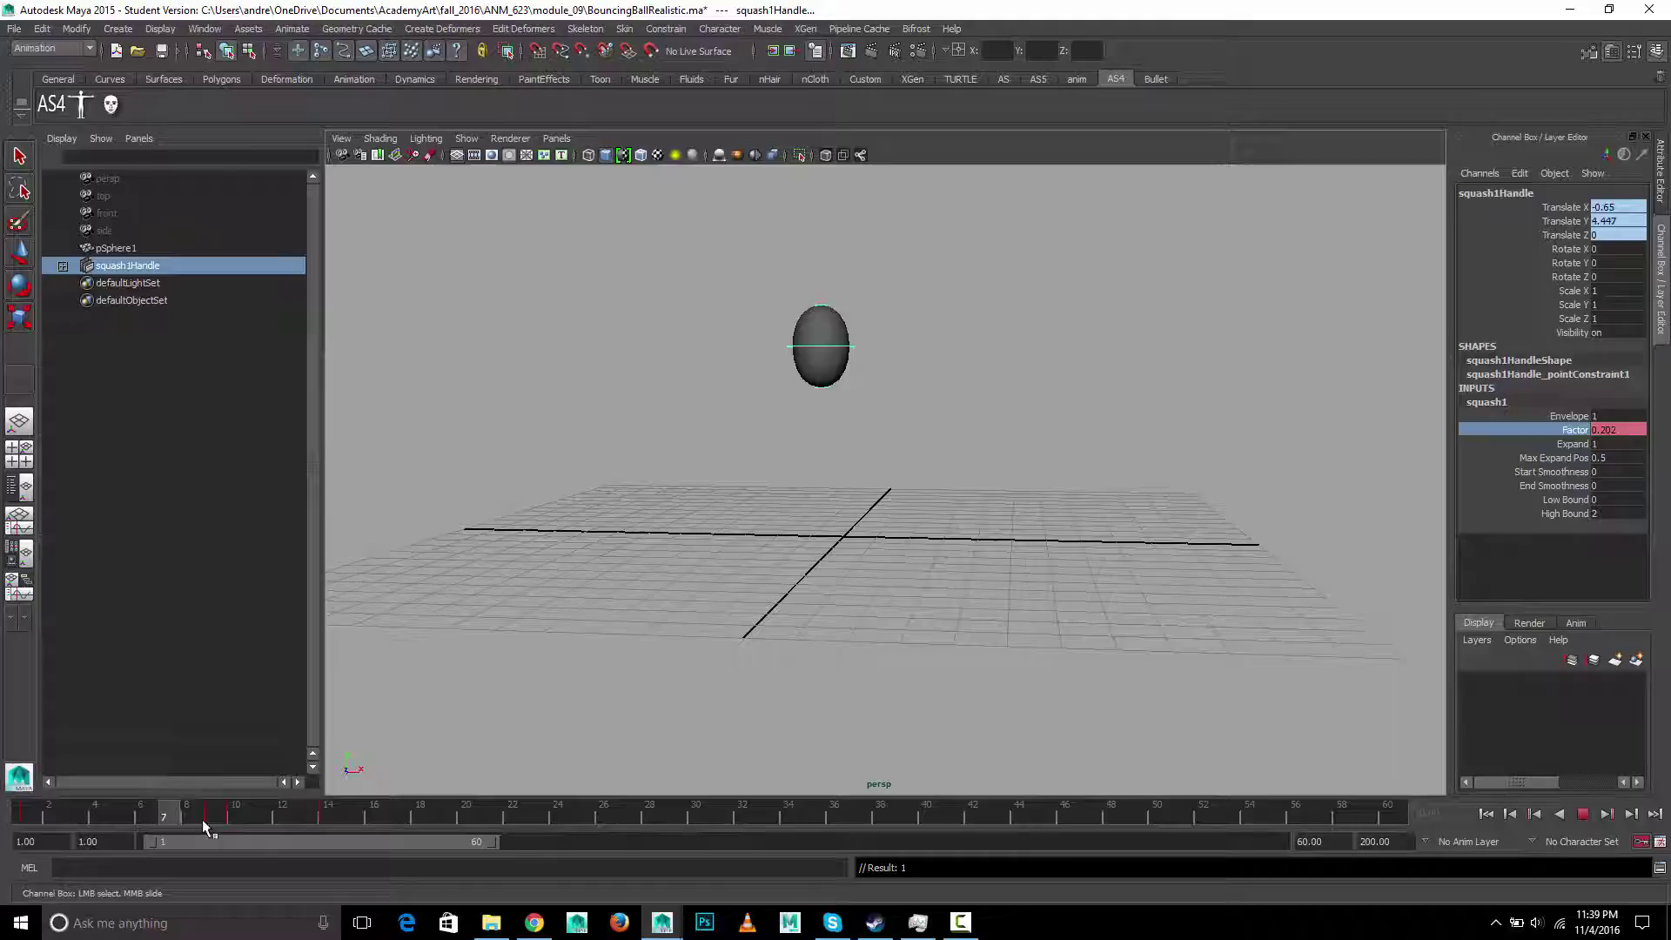
key(Escape)
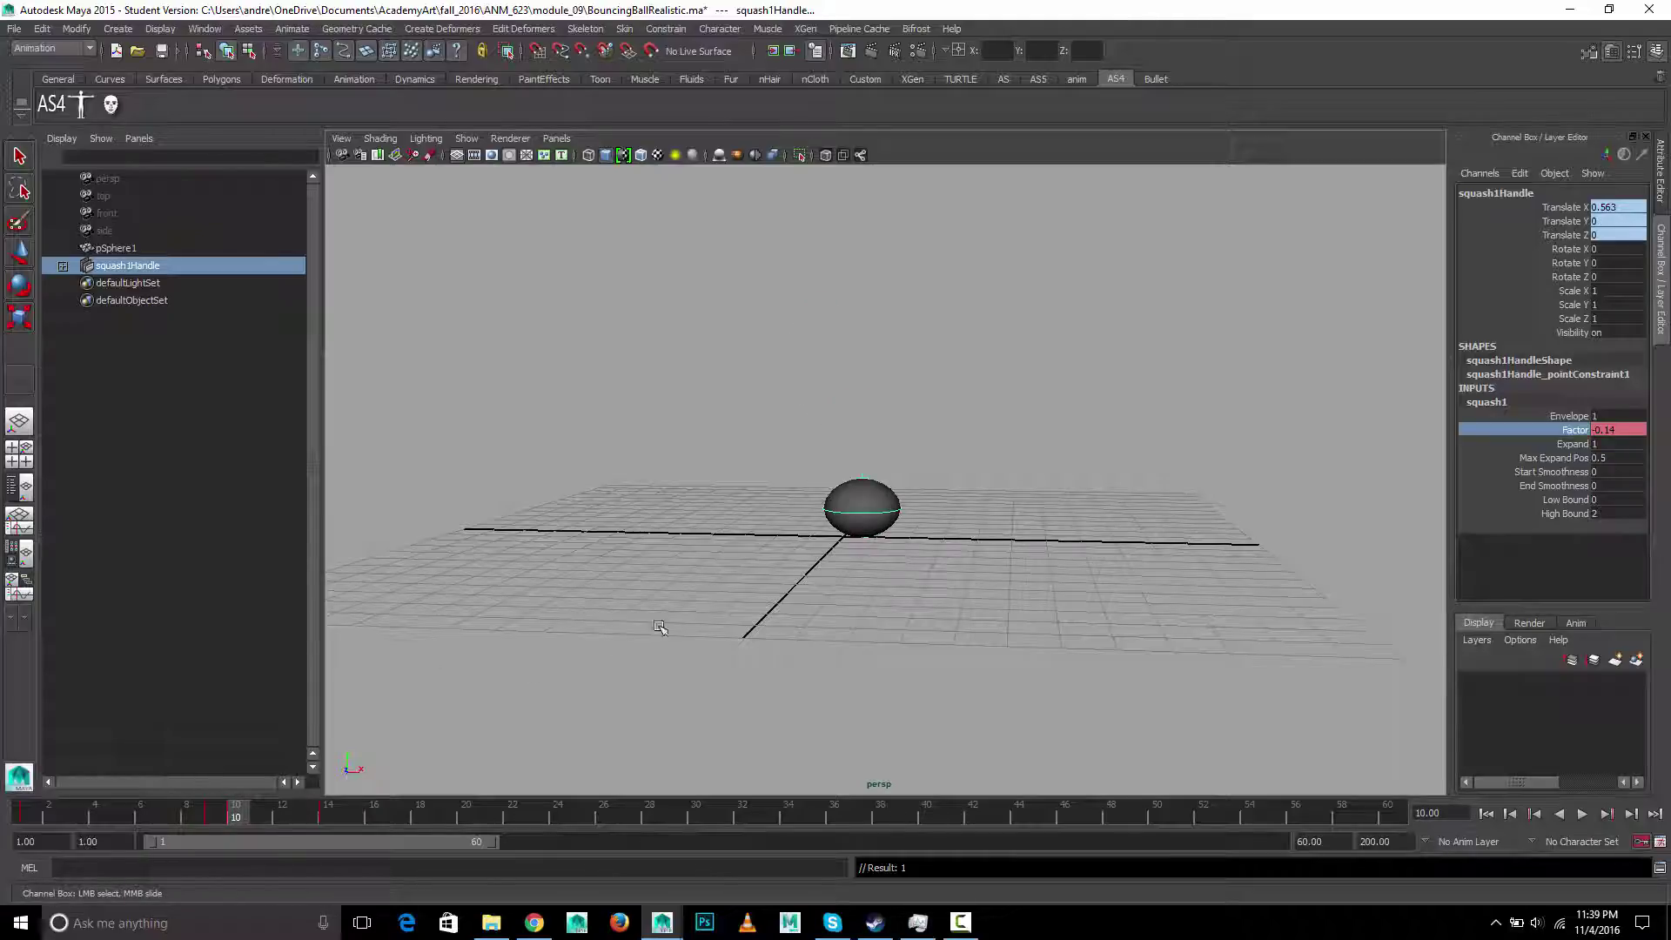
Try rotating the squash handle about Z to about 21 degrees at frame 10, and undo the rotation.
key(e)
drag(931, 490, 867, 478)
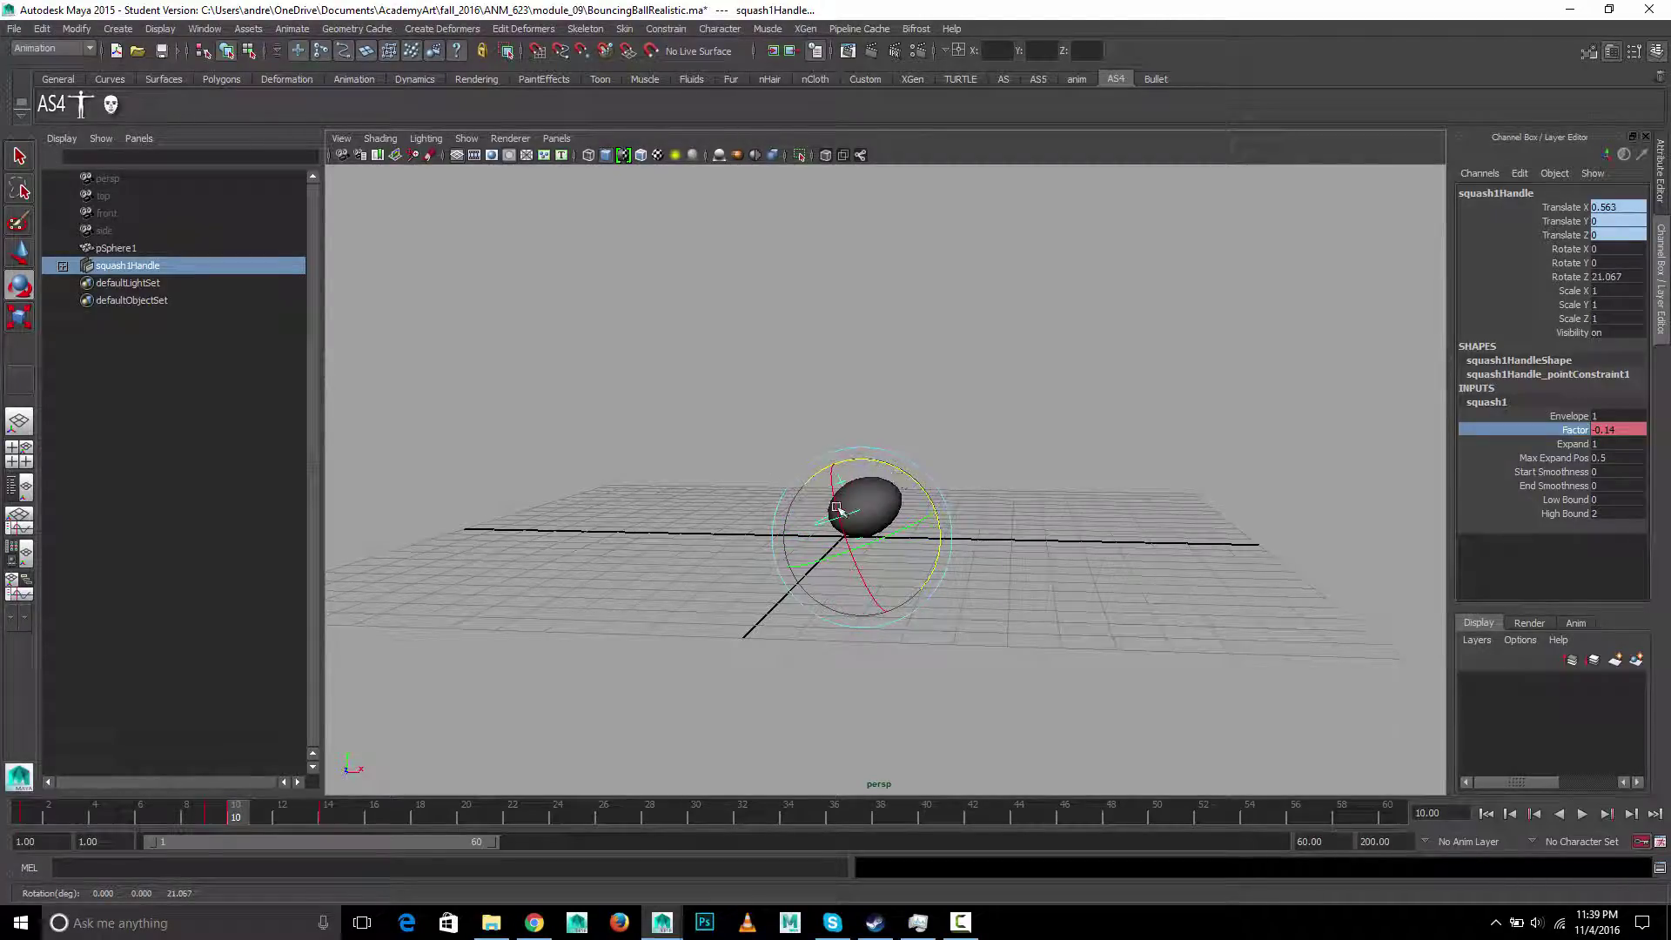
key(ctrl+z)
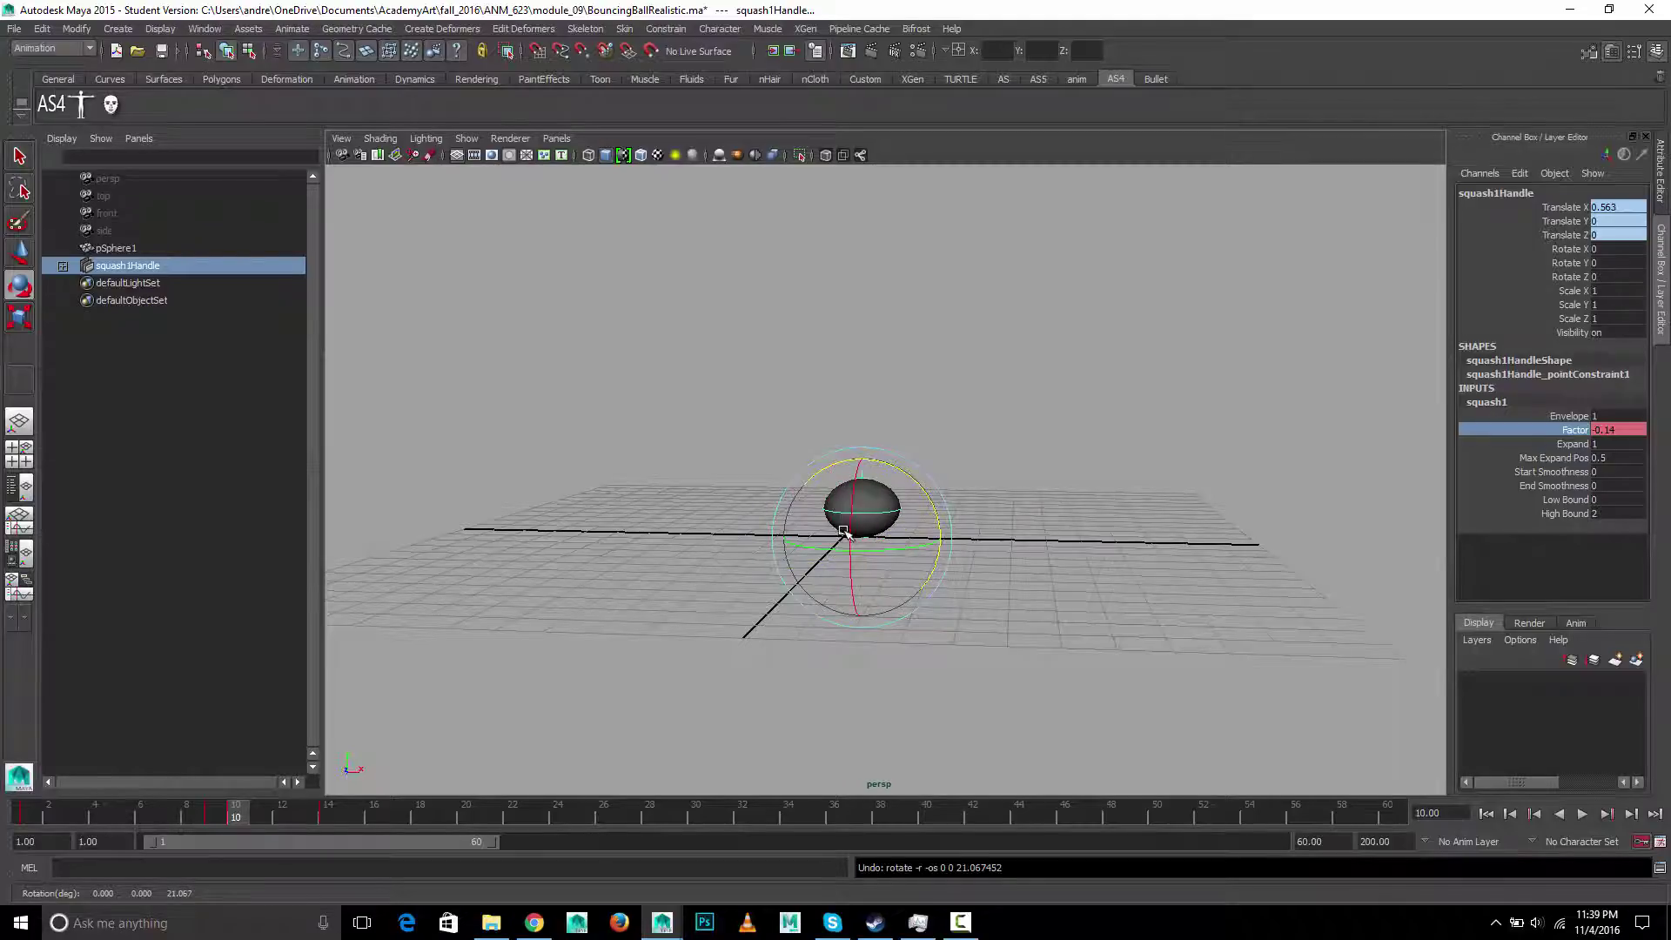
drag(1567, 250, 1570, 264)
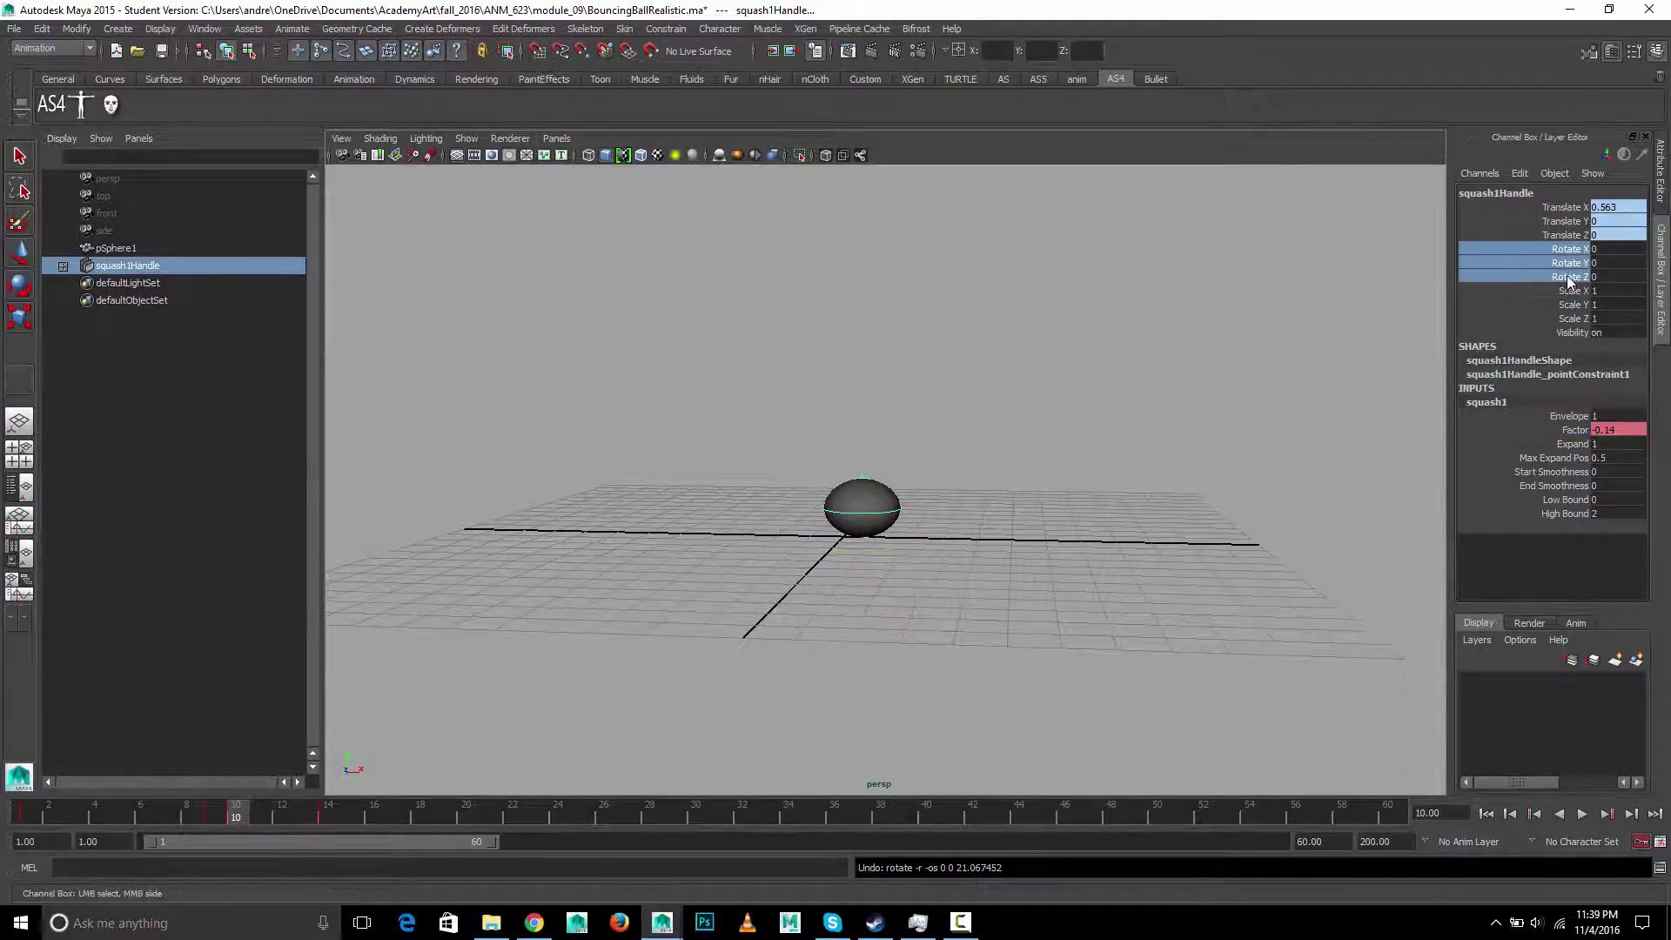
Try lowering the squash deformer's High Bound to 1.29 at frame 10 and display the ball in wireframe.
key(alt+v)
key(alt+v)
scroll(783, 531, up, 4)
scroll(827, 540, up, 1)
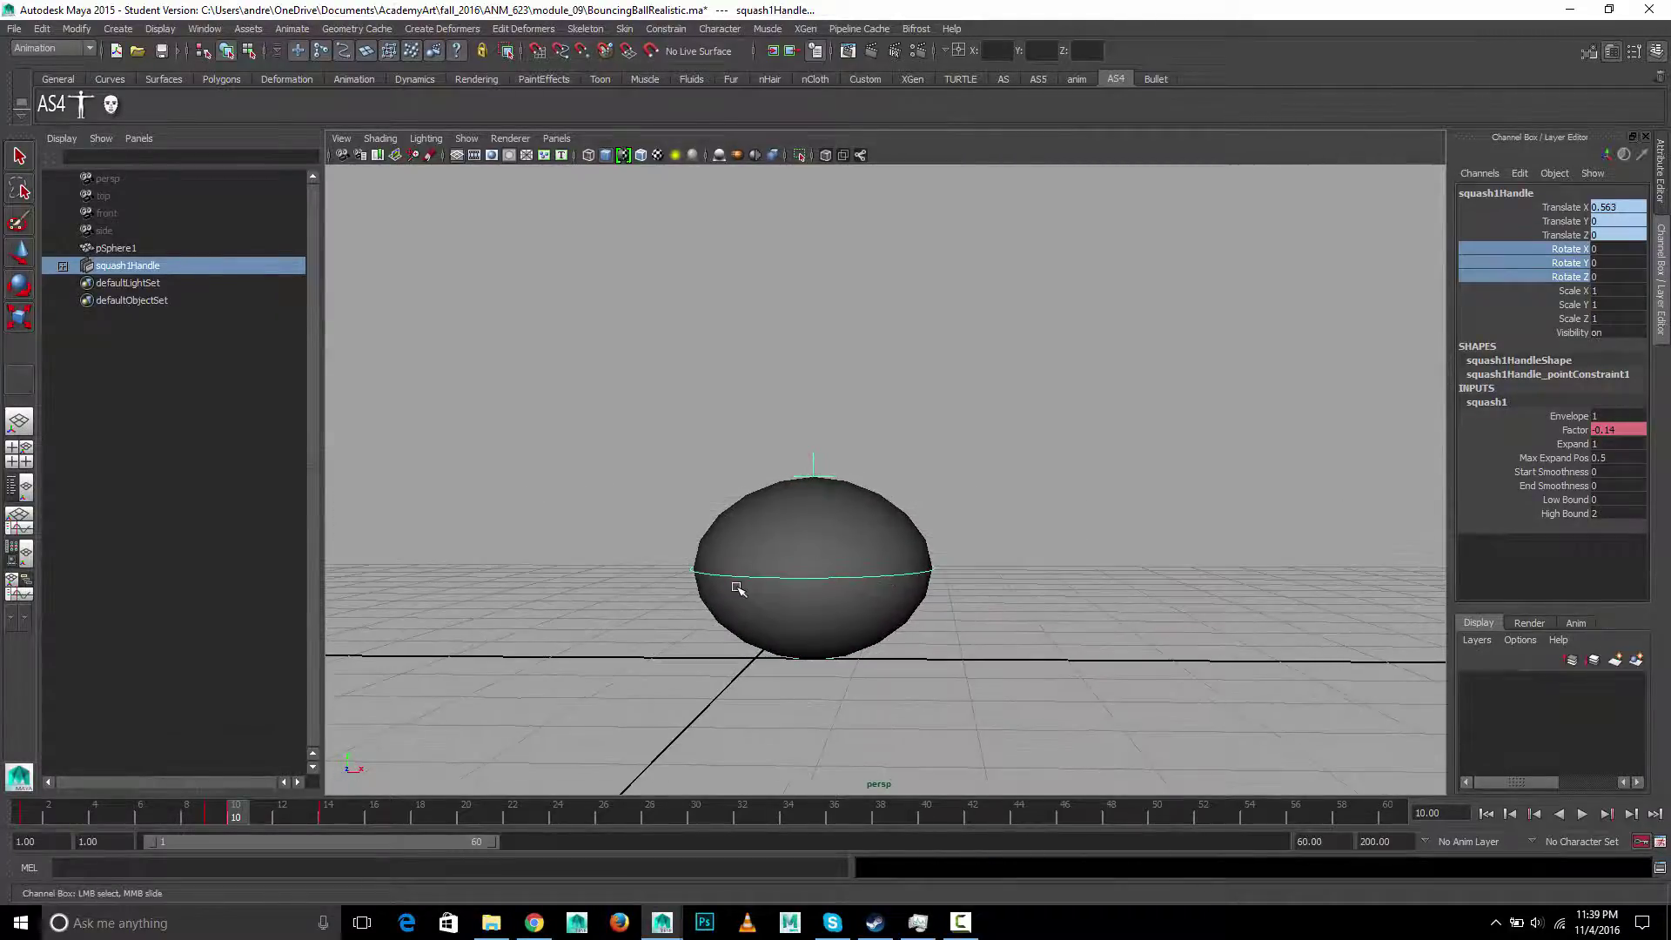
scroll(739, 589, up, 3)
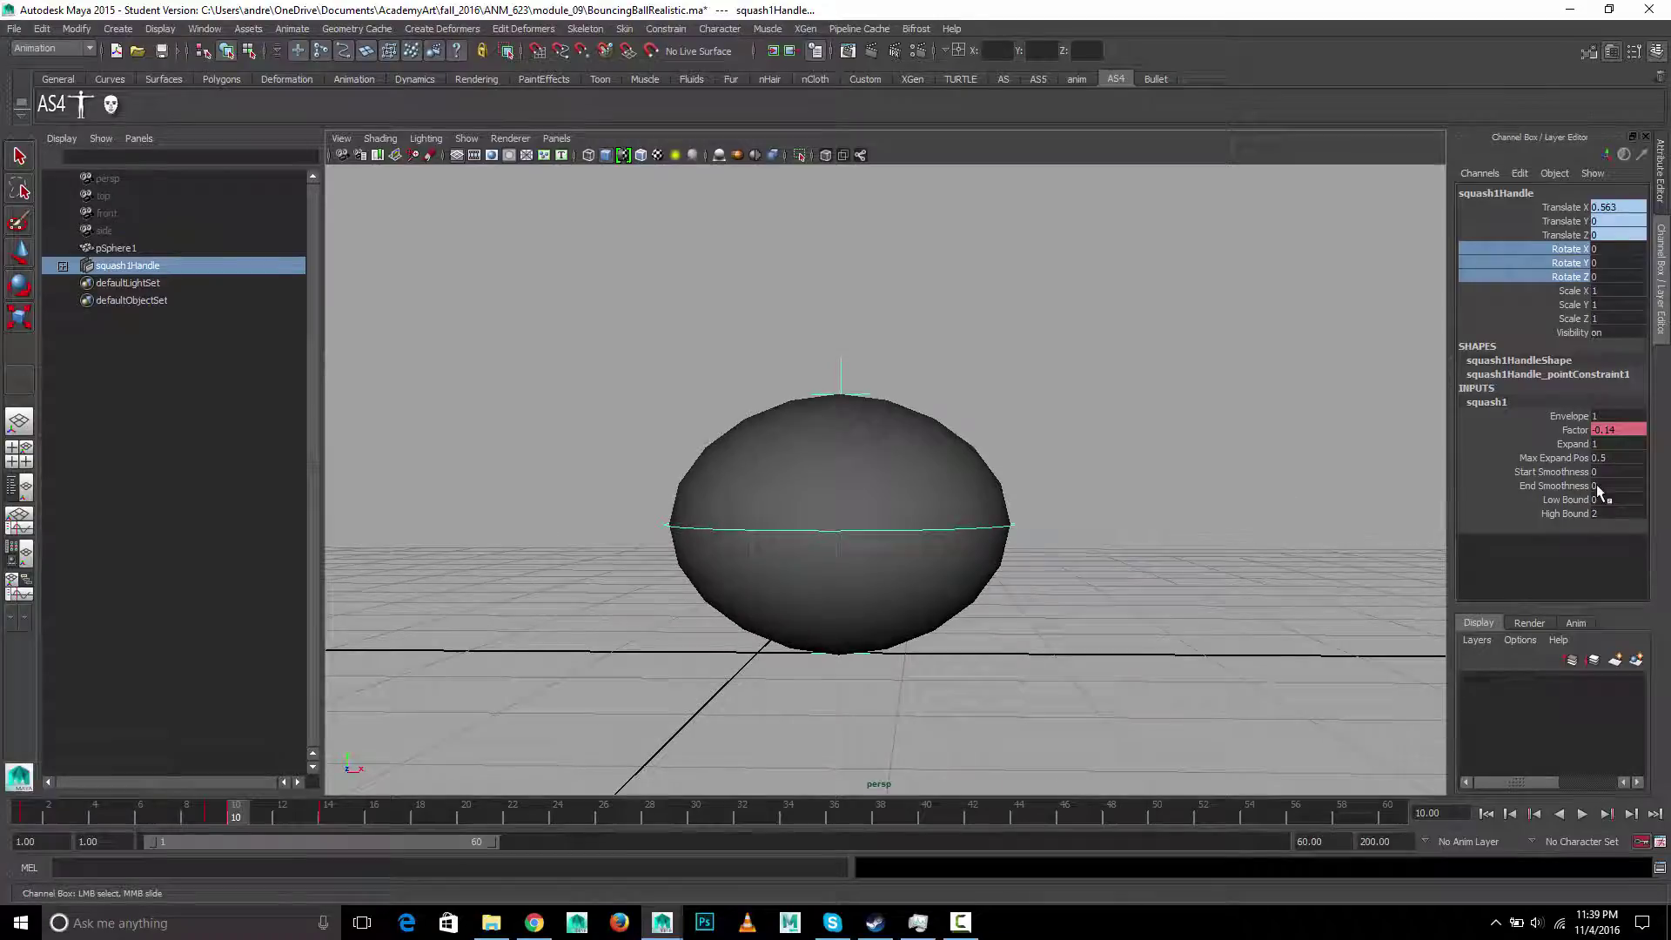
click(1567, 514)
mouse_move(1350, 455)
middle_down()
mouse_move(1320, 452)
mouse_move(1365, 462)
mouse_move(1335, 461)
middle_up()
key(4)
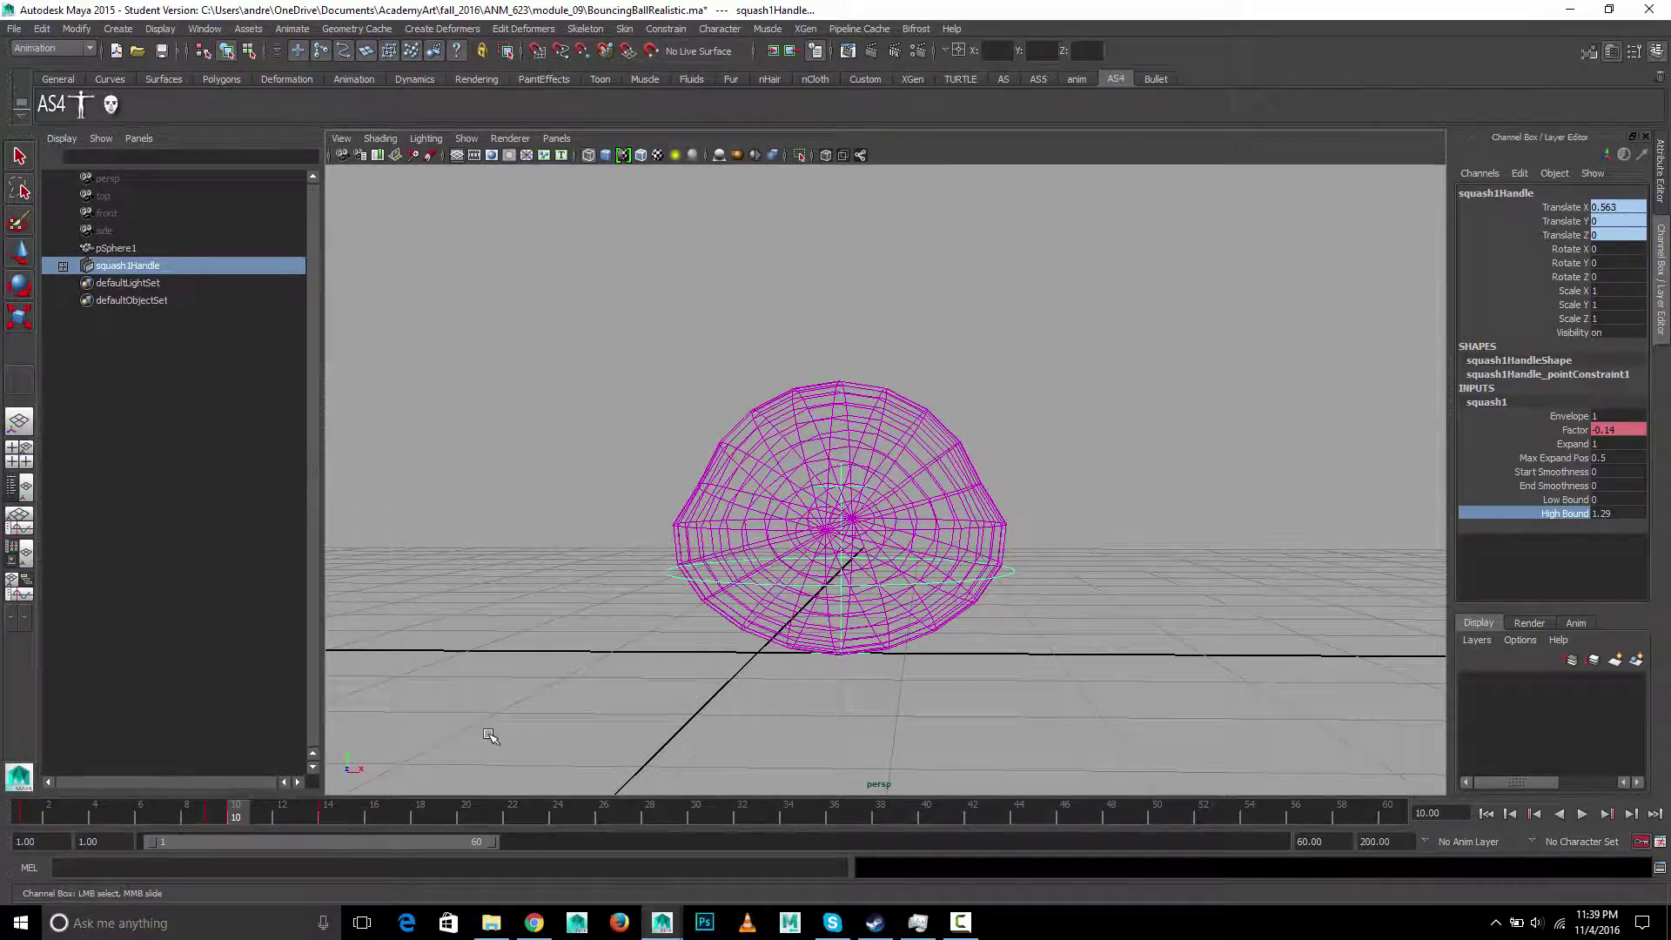
Check the deformed ball in shaded display back to frame 6, and reset the squash deformer's High Bound to 2.
drag(249, 818, 191, 813)
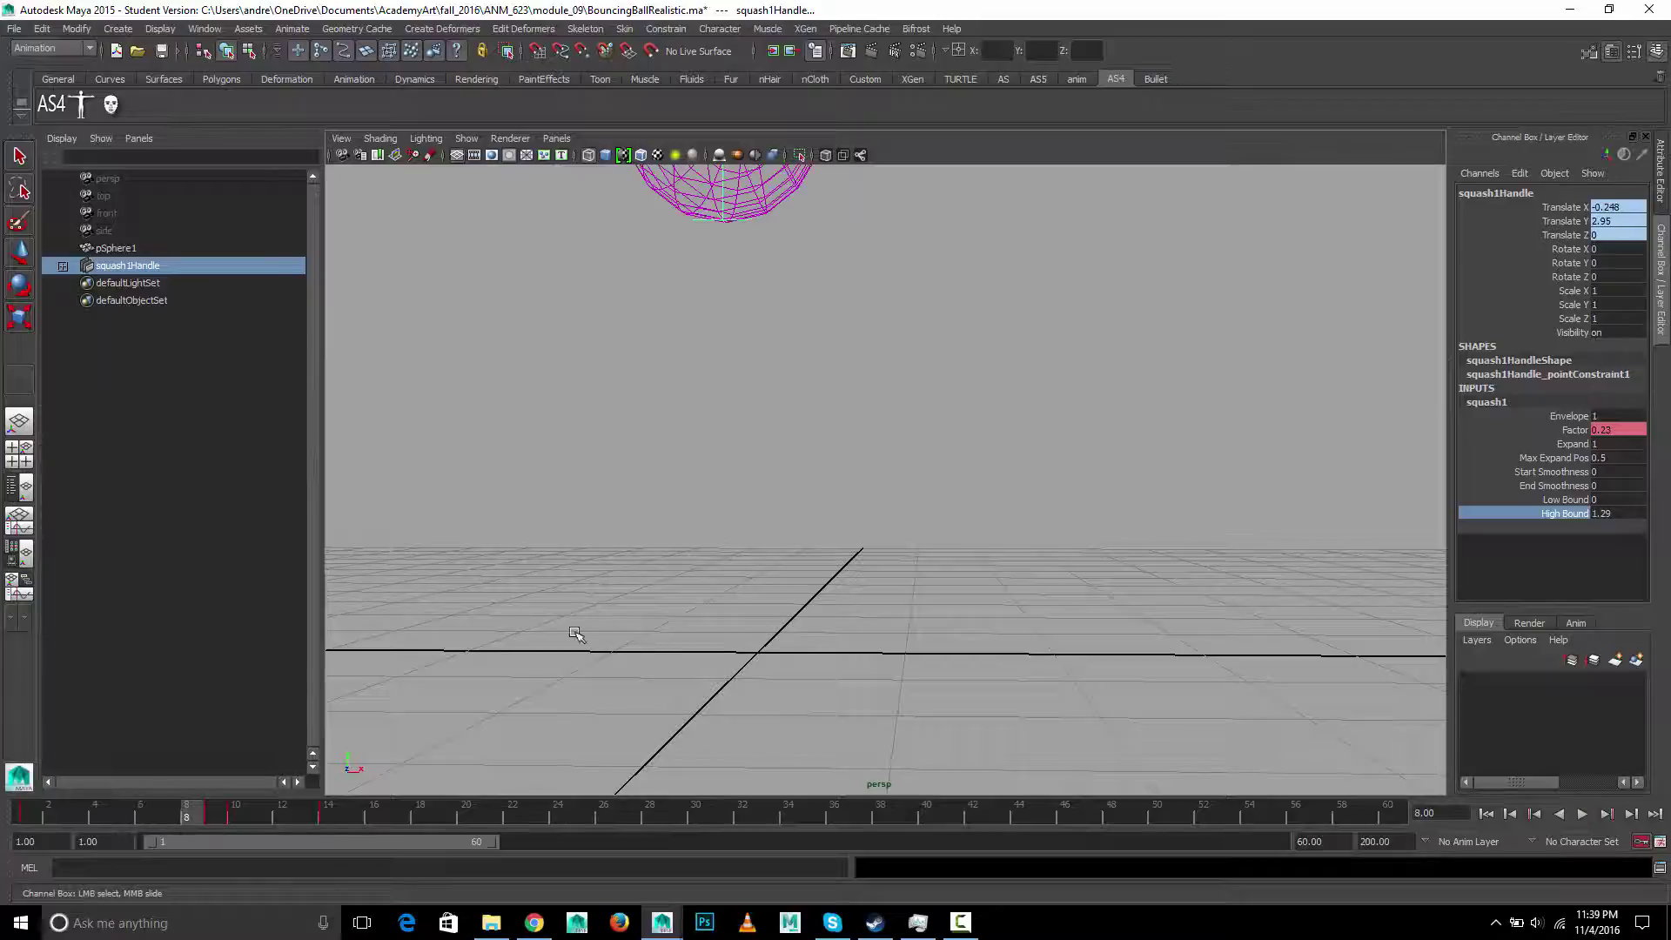
scroll(635, 581, down, 5)
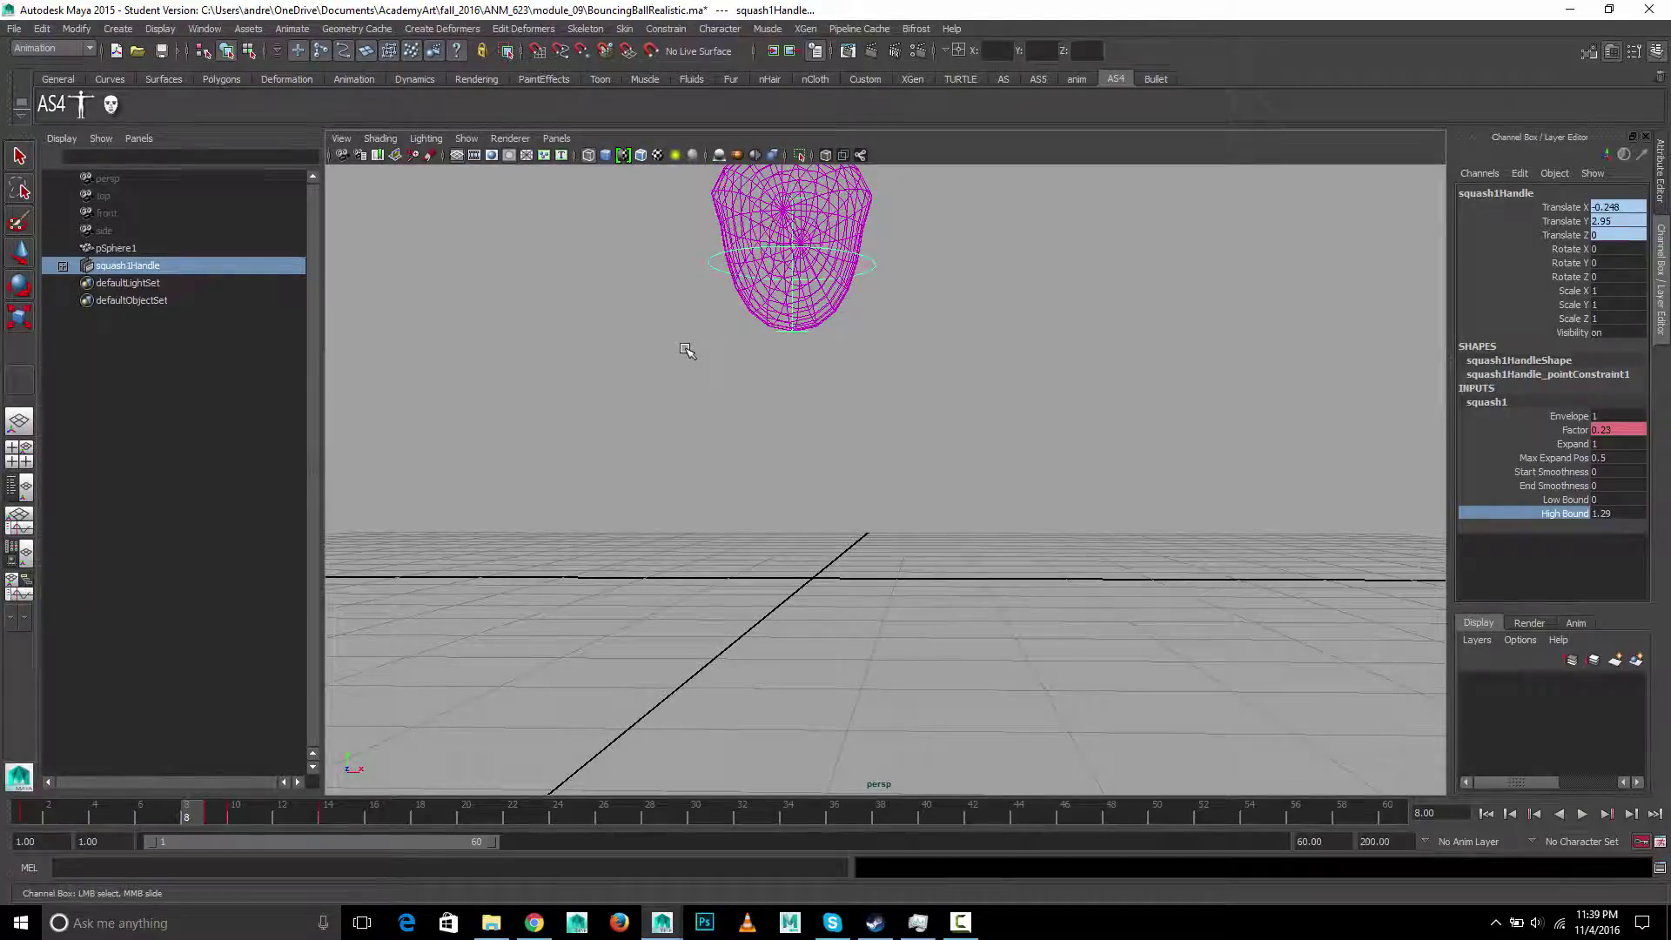
key(5)
scroll(798, 324, down, 2)
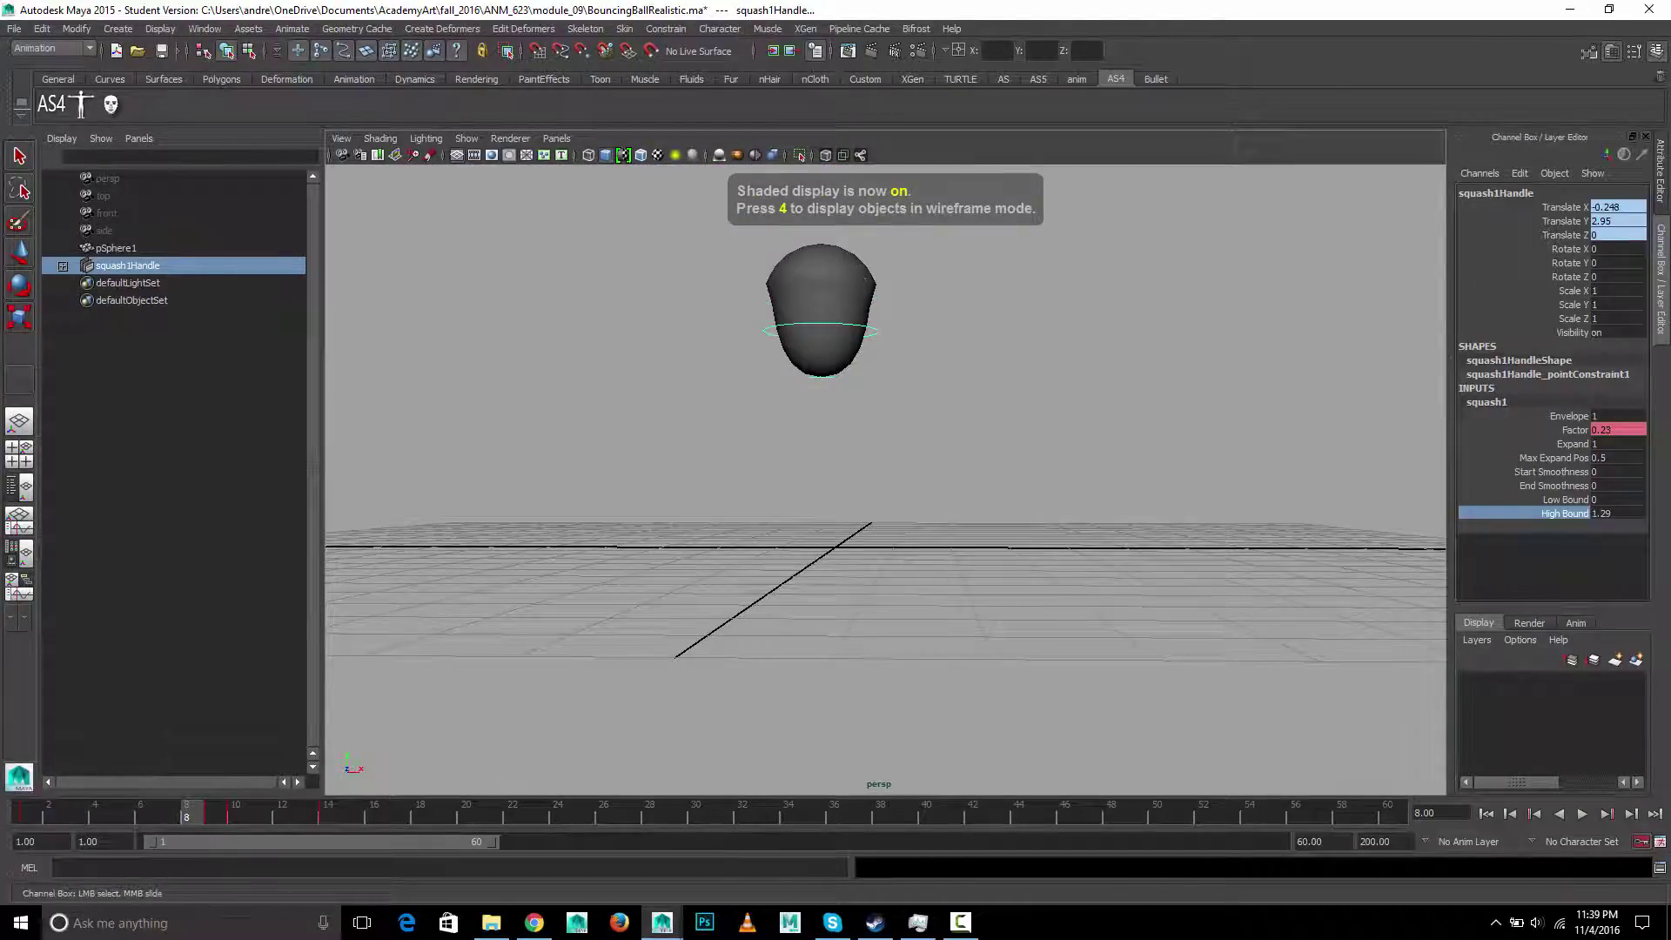
drag(185, 814, 146, 814)
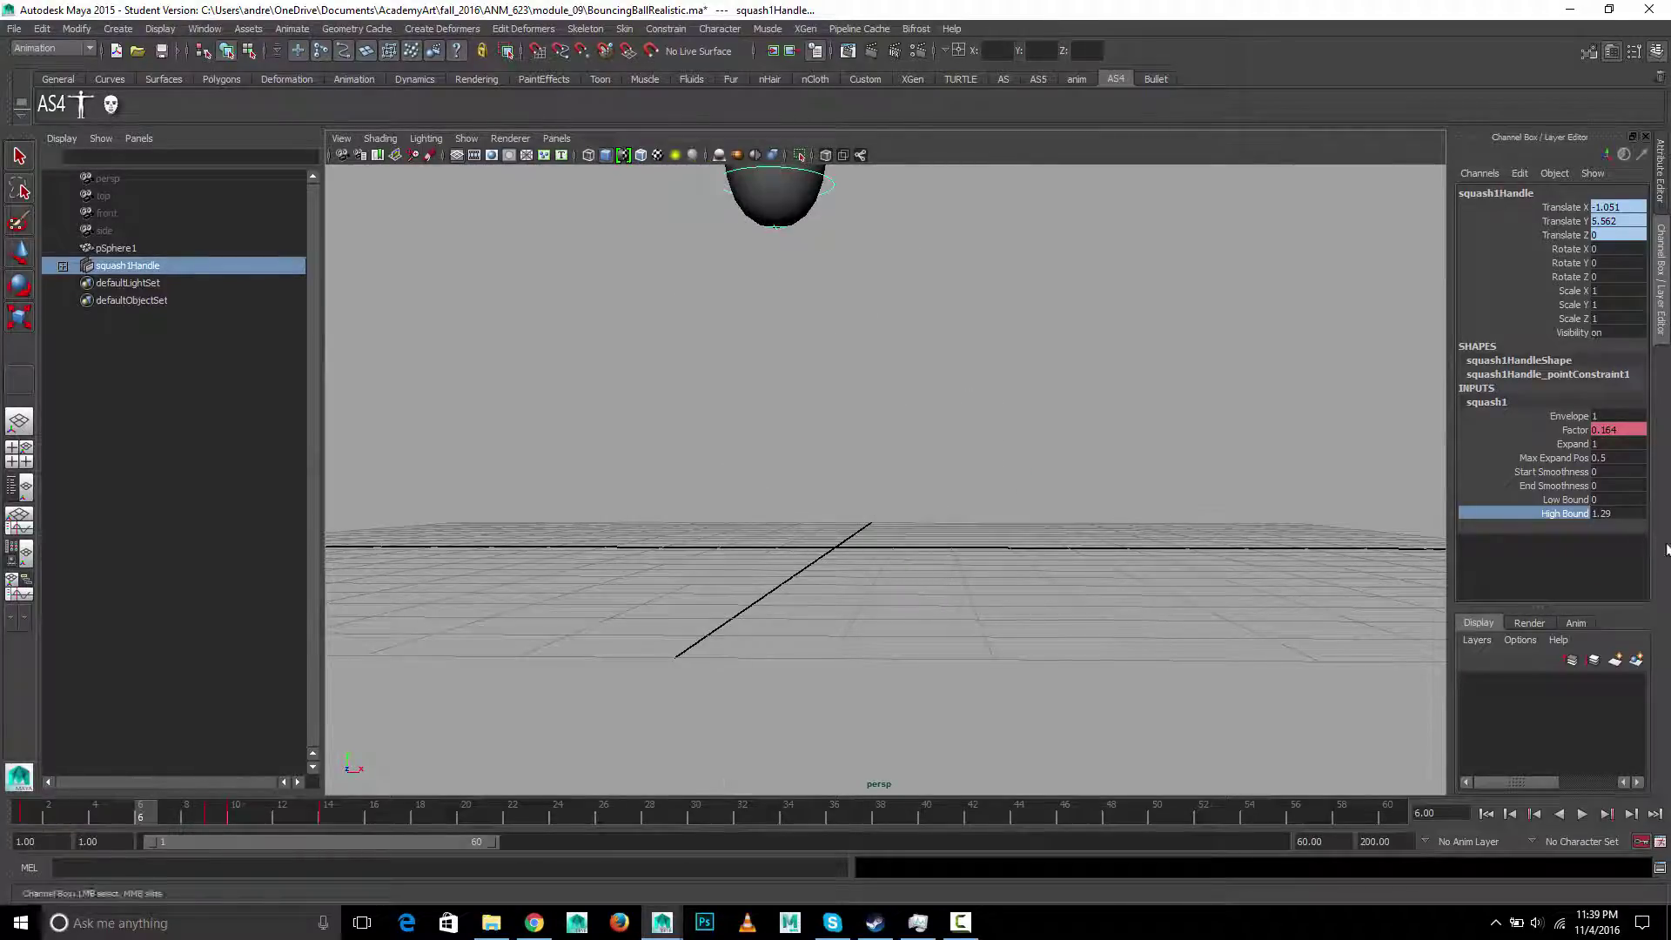
double_click(1613, 513)
text(2)
key(Return)
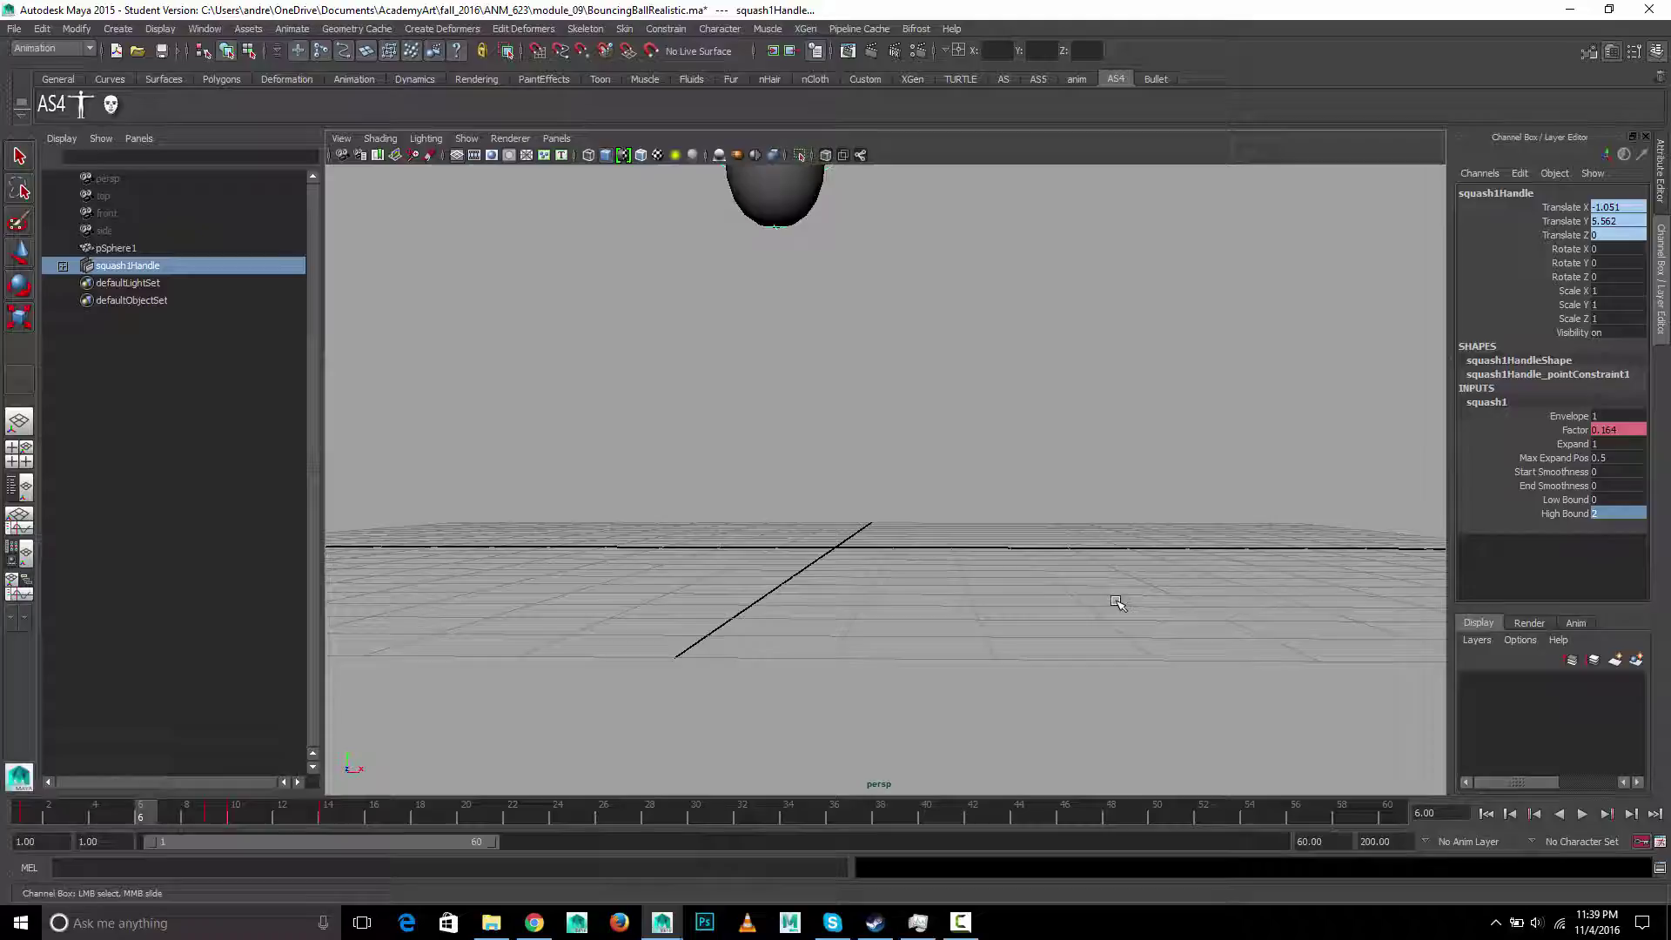
Set the squash deformer's Max Expand Pos to 0.23 at frame 10, viewing the squashed ball up close.
alt+drag(889, 645, 839, 561)
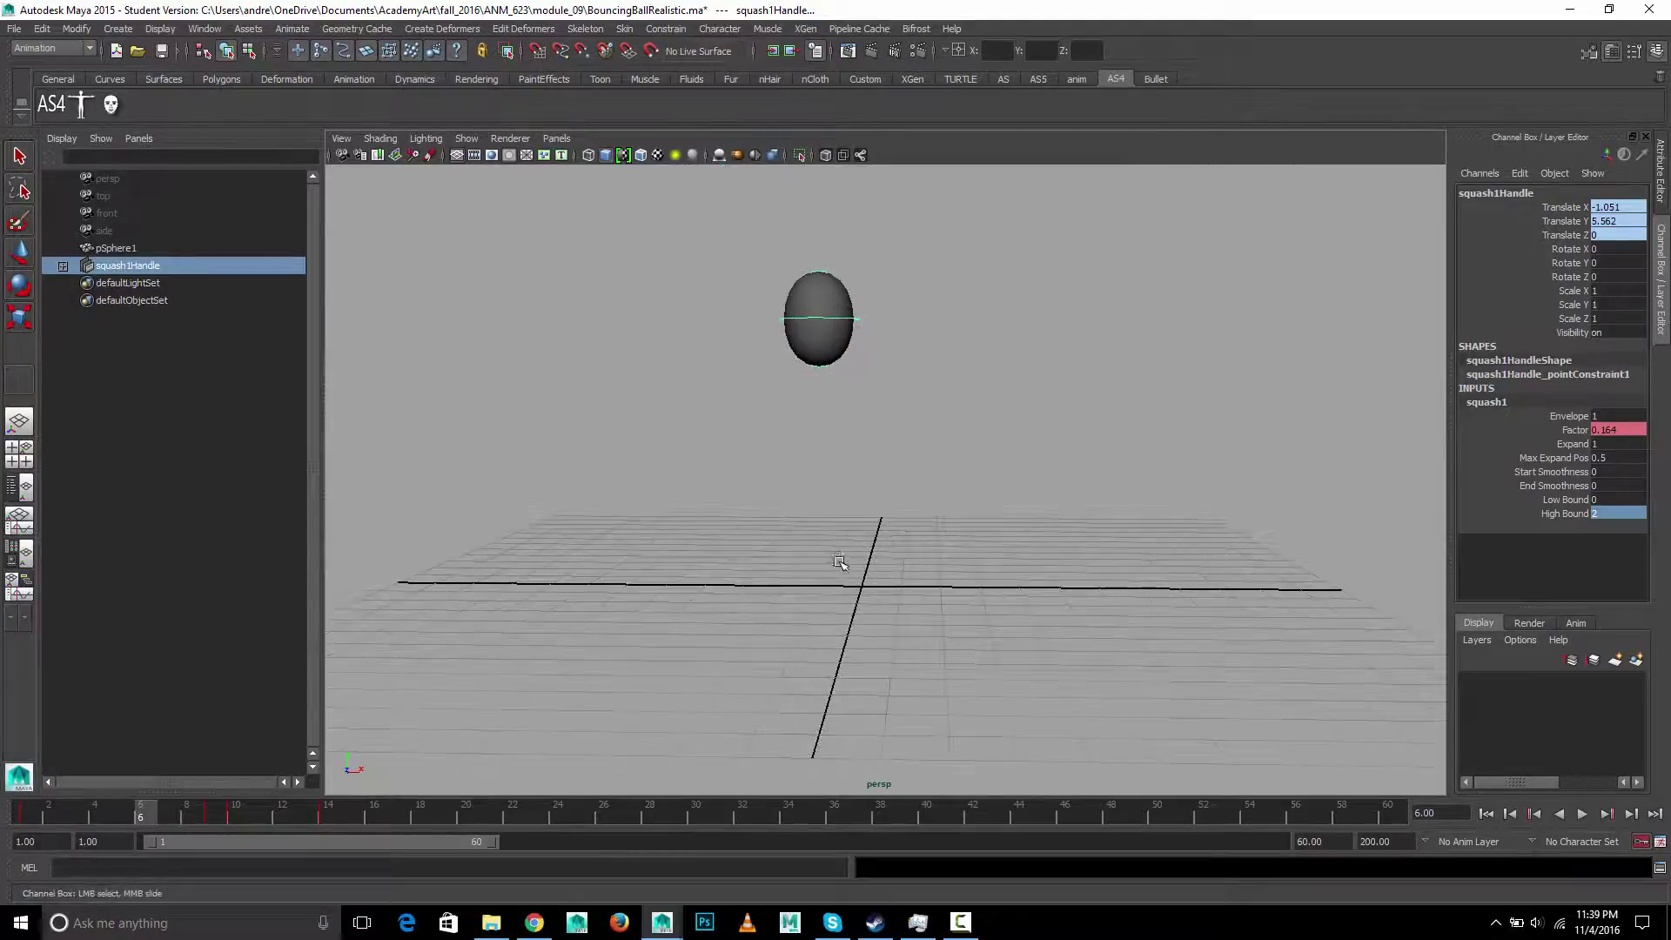
drag(159, 820, 236, 808)
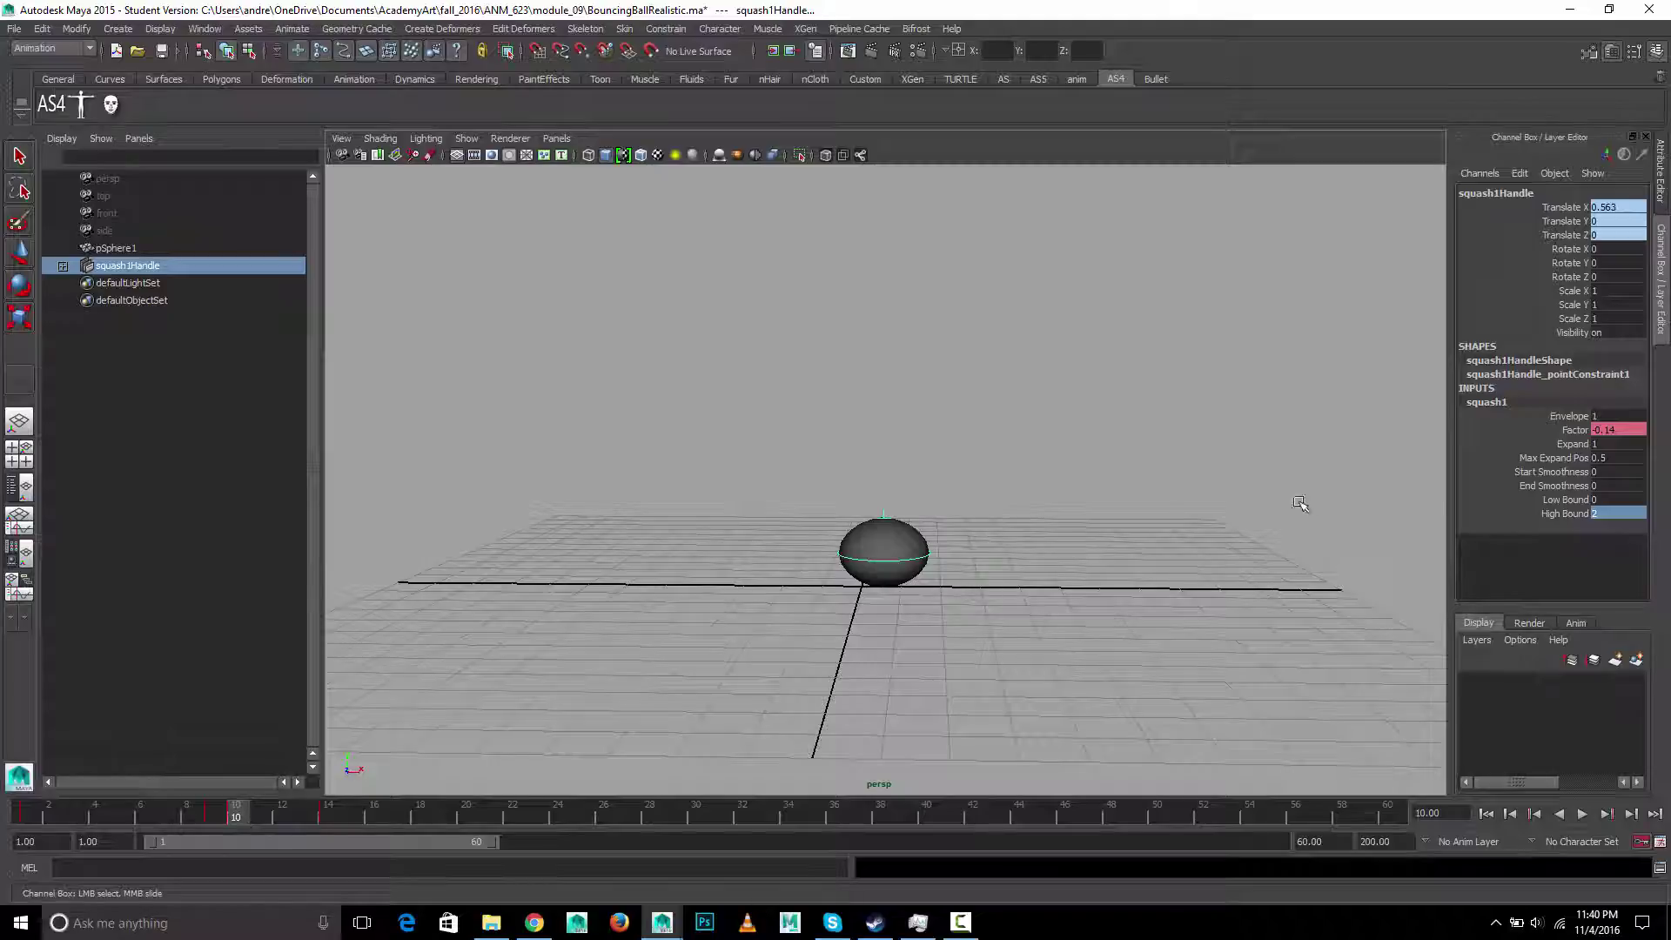
click(1519, 457)
alt+drag(1111, 557, 1103, 533)
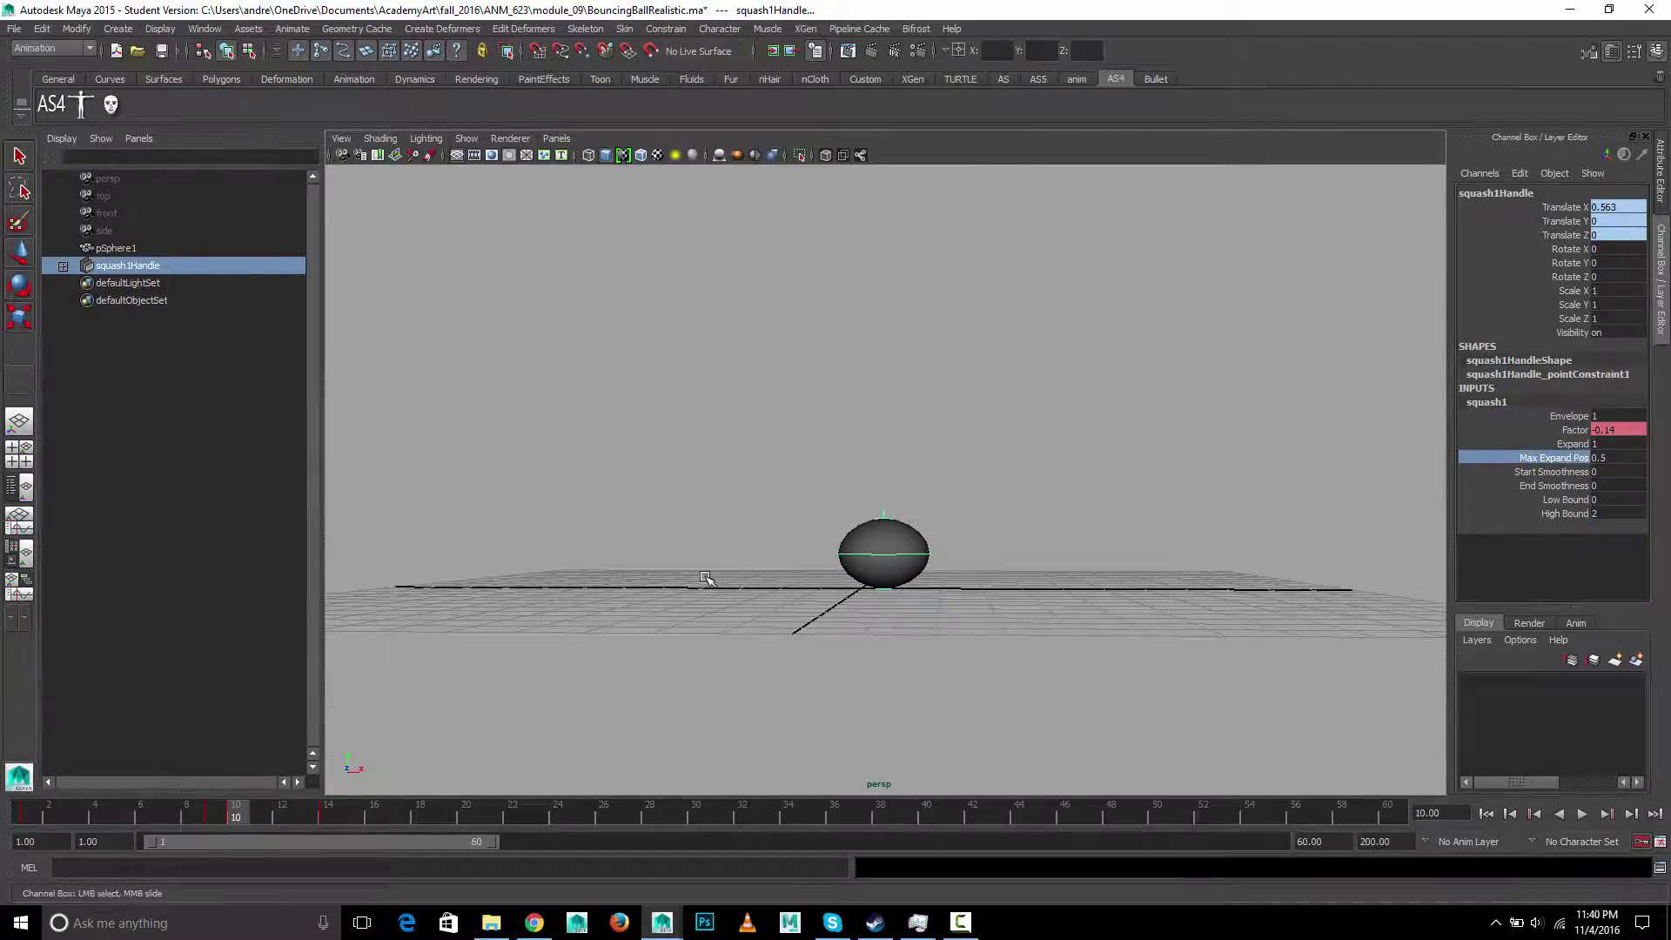
alt+right_drag(705, 581, 1155, 577)
alt+drag(1154, 578, 1039, 560)
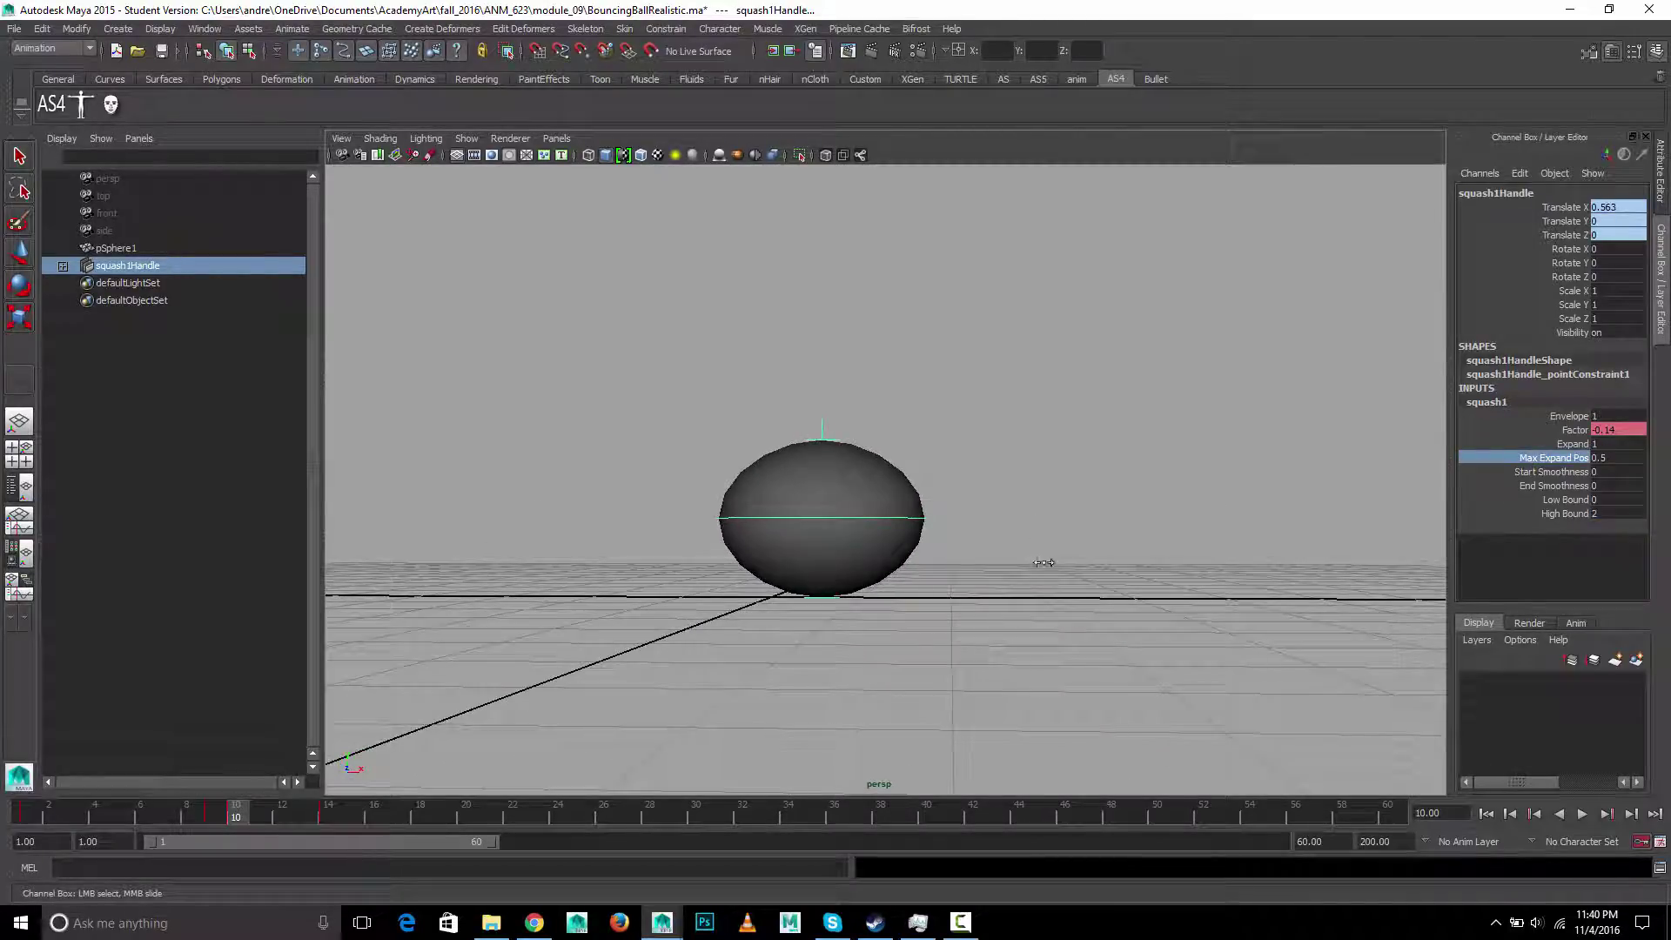
middle_drag(1044, 562, 1021, 563)
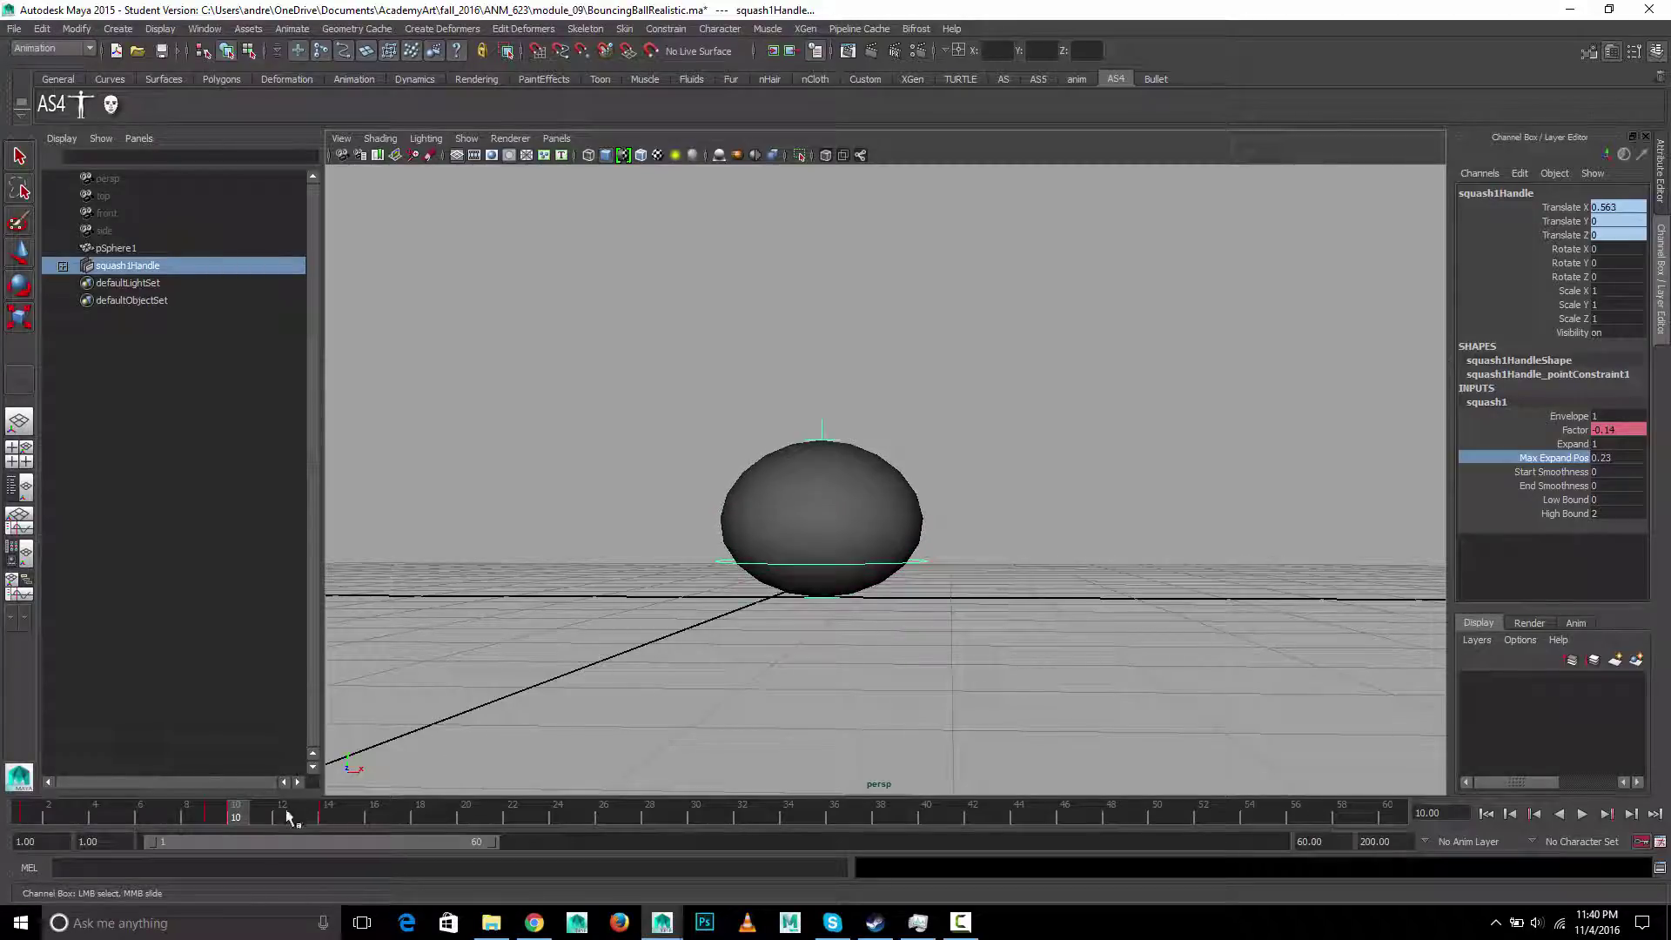
Scrub the animation back to frame 1 to review the ball's deformation with the lowered maximum expansion position.
drag(258, 817, 8, 815)
scroll(685, 591, down, 5)
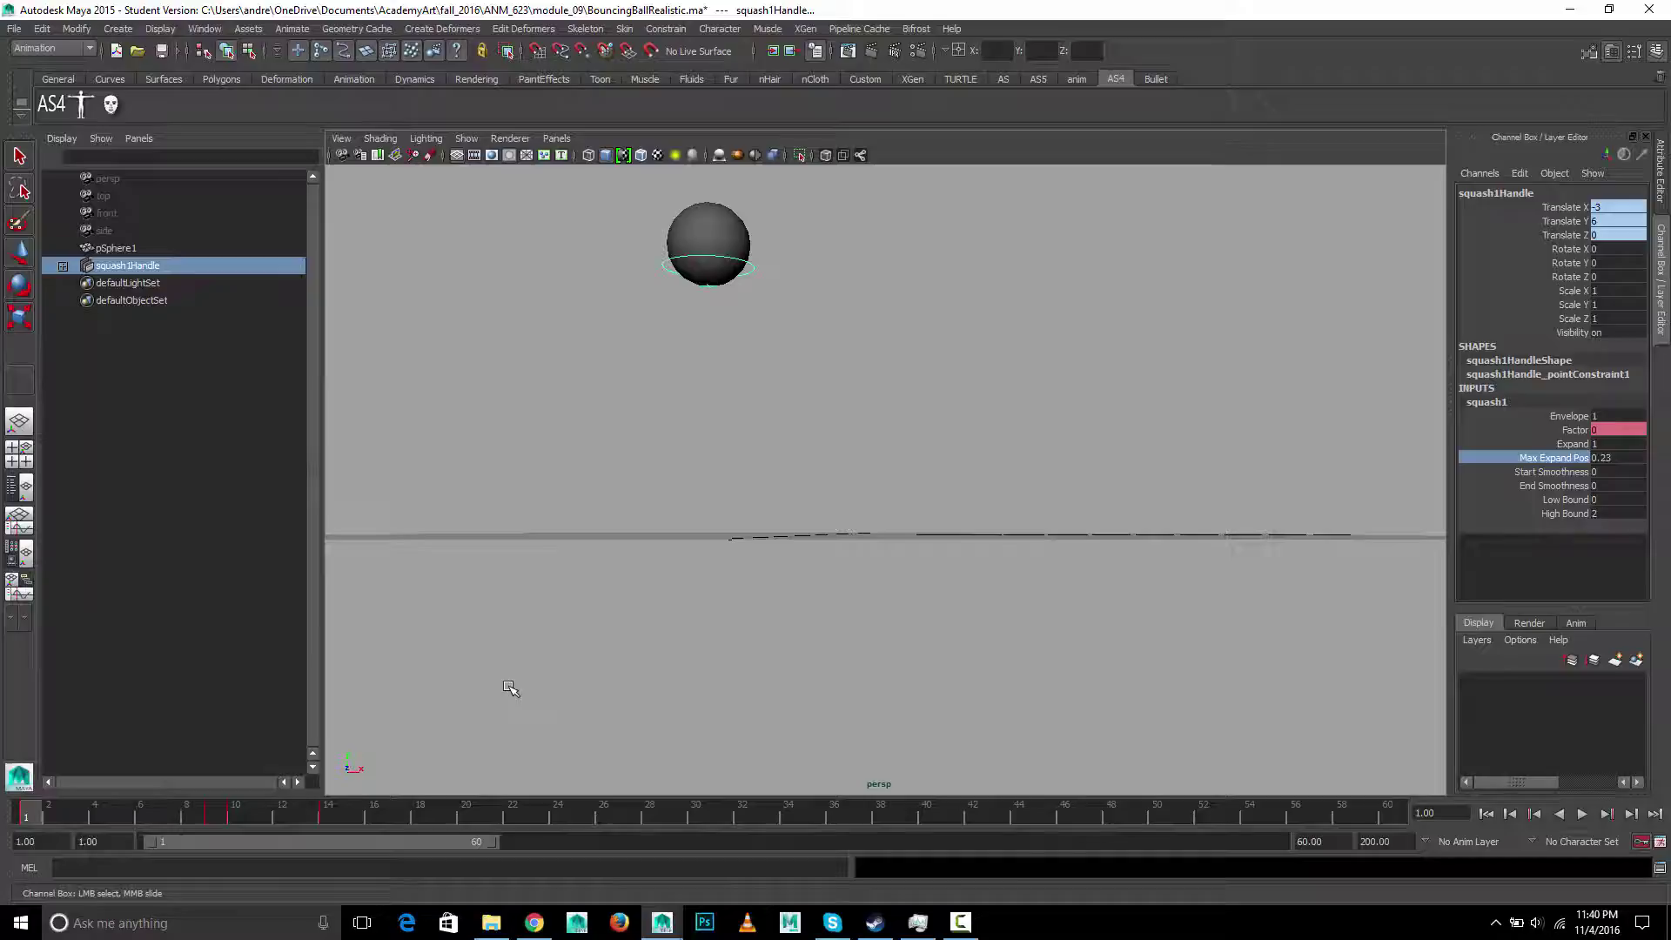
alt+drag(510, 687, 694, 437)
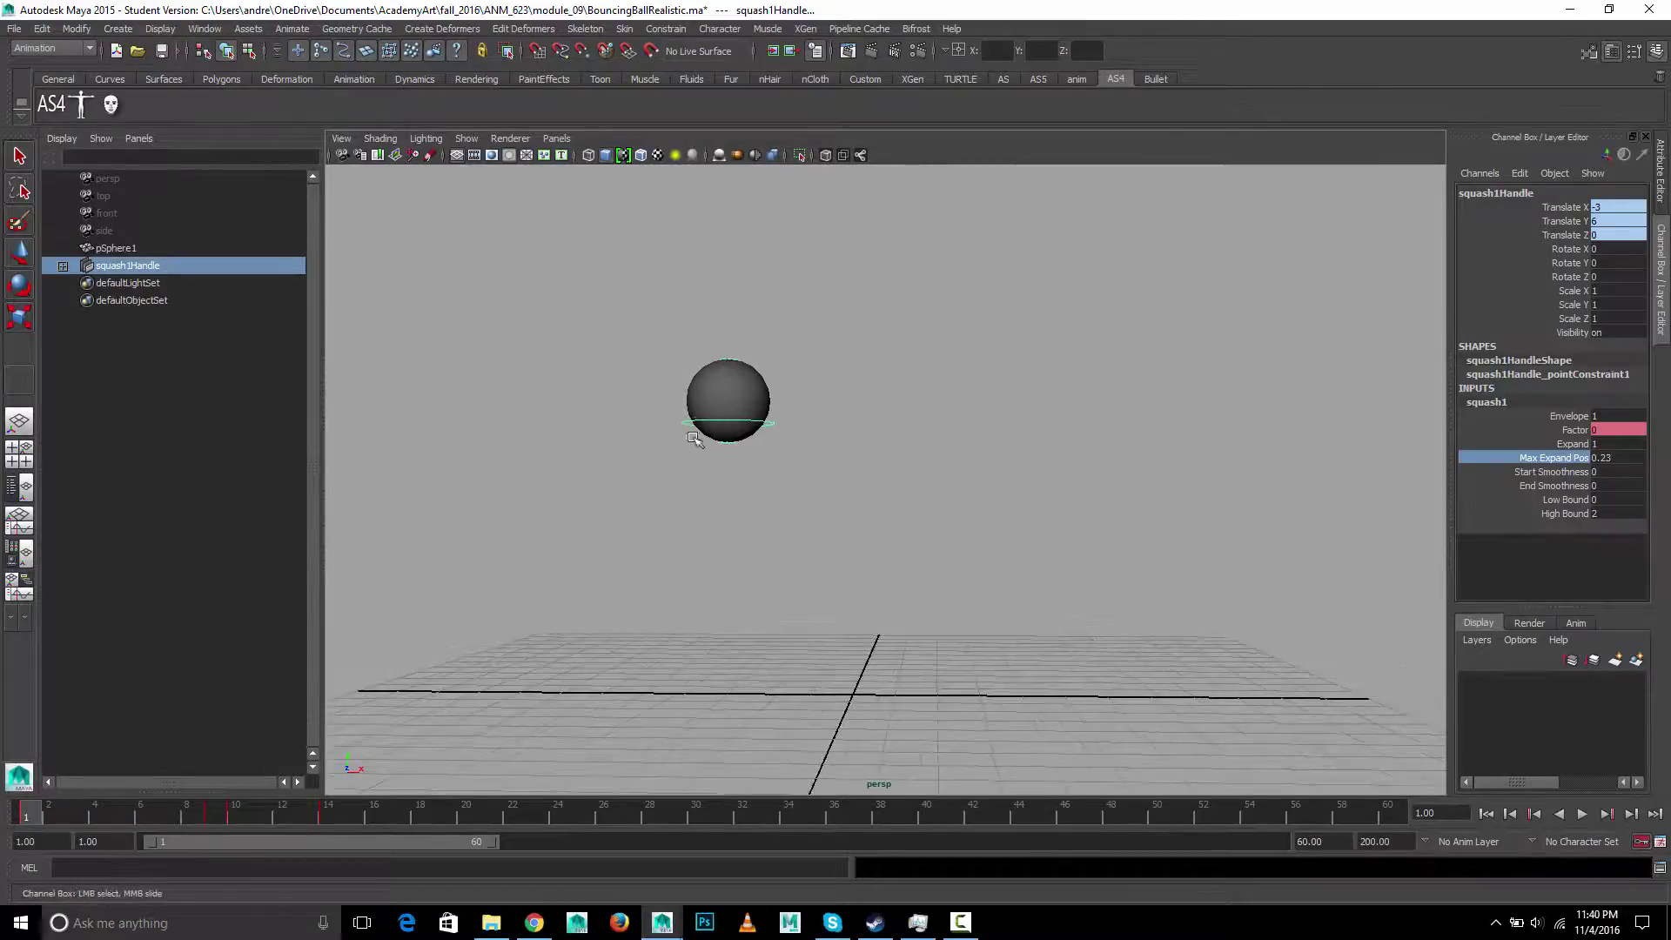
drag(78, 808, 25, 815)
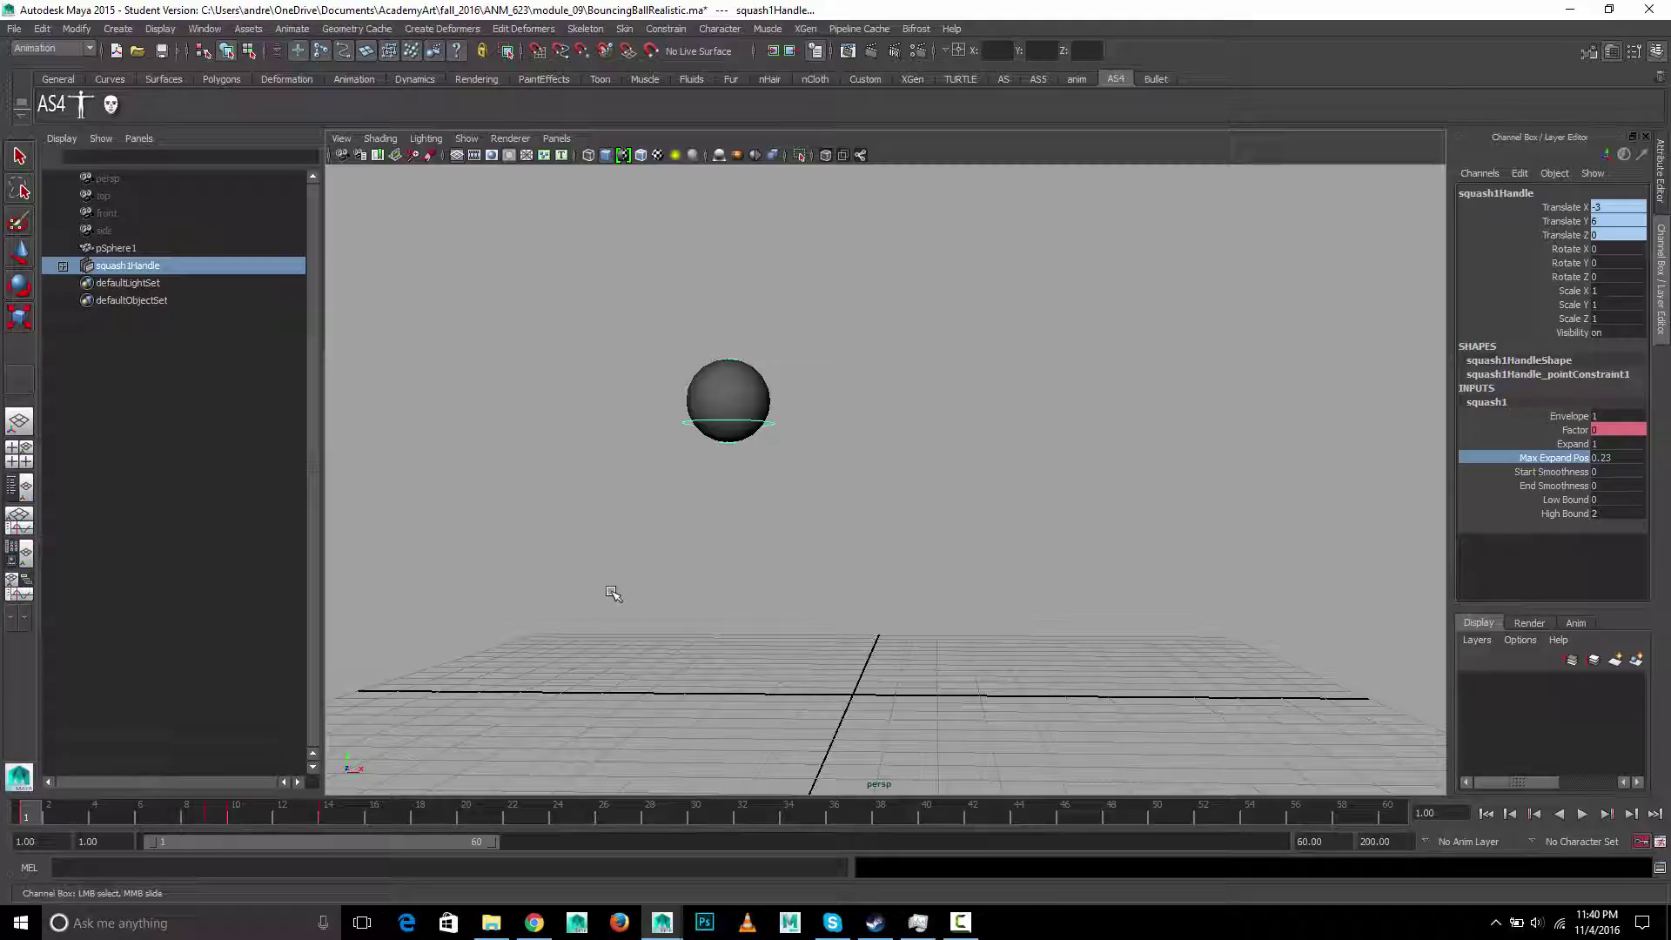